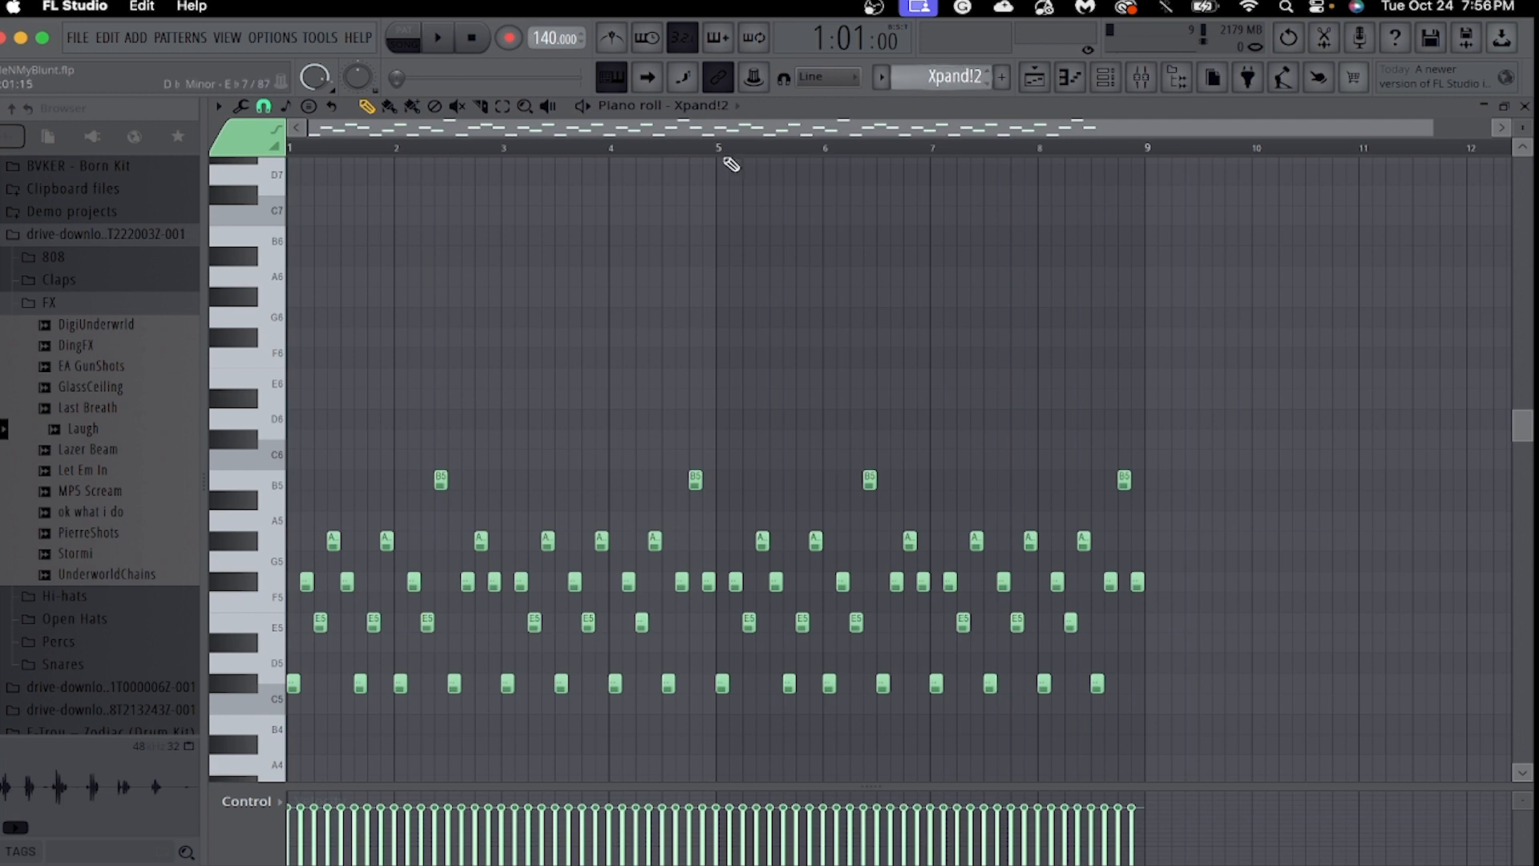
Open the Xpand!2 instrument from the channel rack, look over its preset and preset categories, and close it.
{"action": "scroll", "coordinate": [1441, 198], "scroll_direction": "down", "scroll_amount": 5}
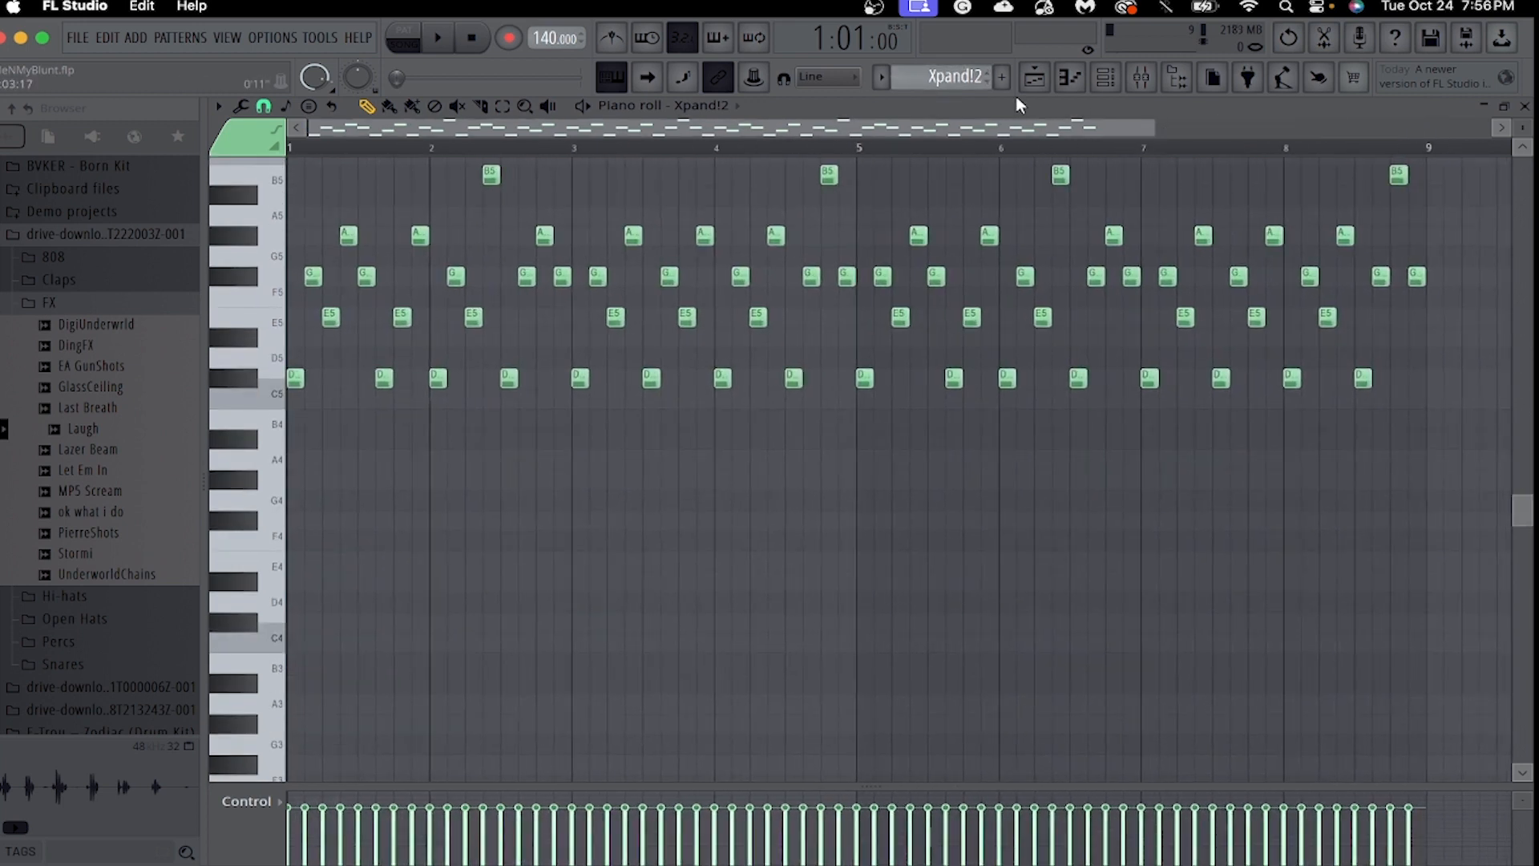
{"action": "key", "text": "F6"}
{"action": "left_click", "coordinate": [343, 388]}
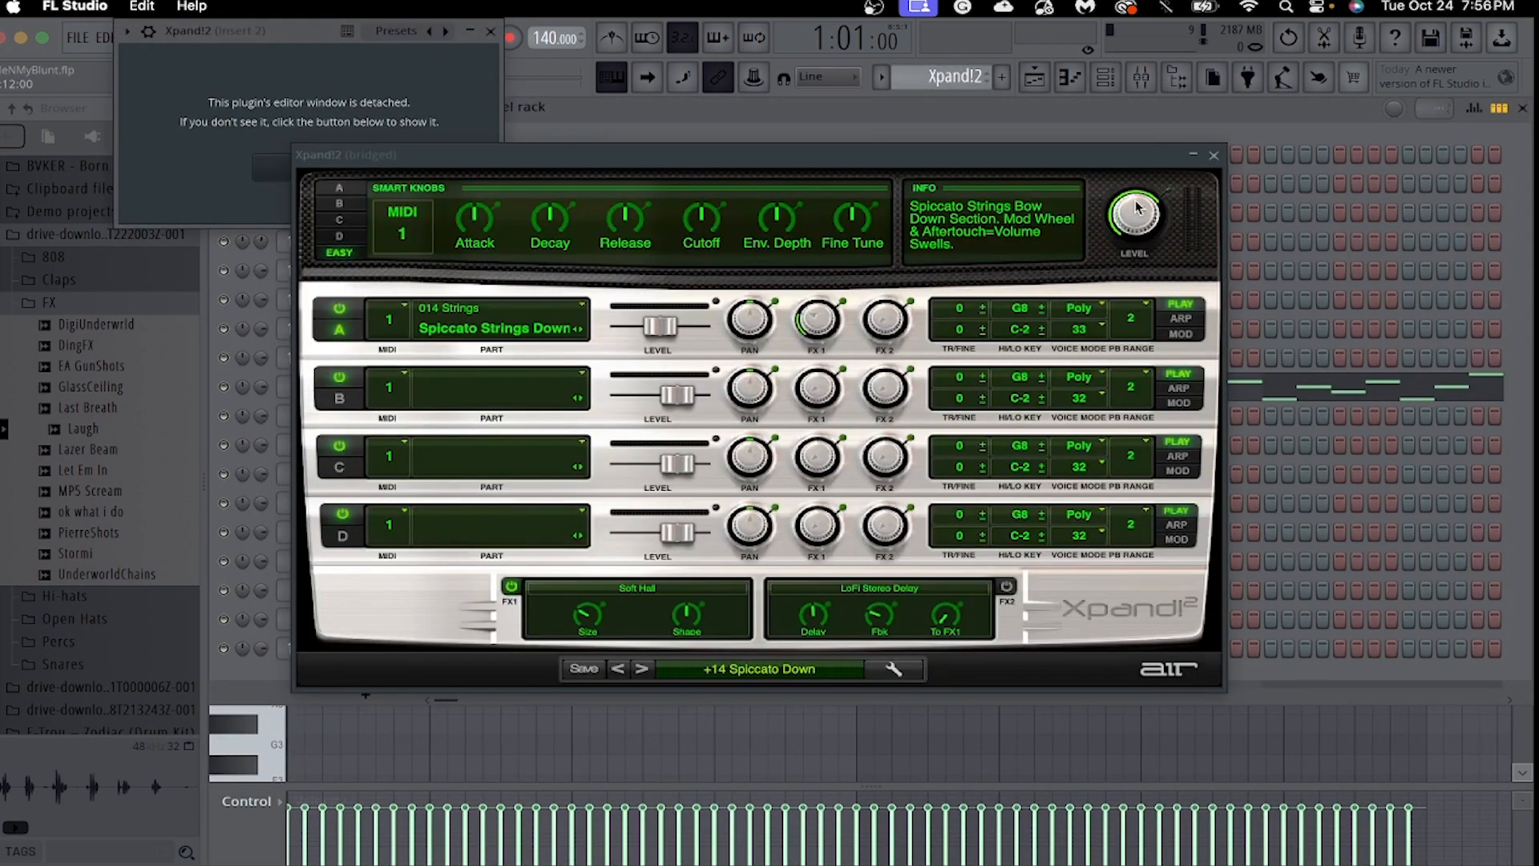
{"action": "left_click", "coordinate": [803, 676]}
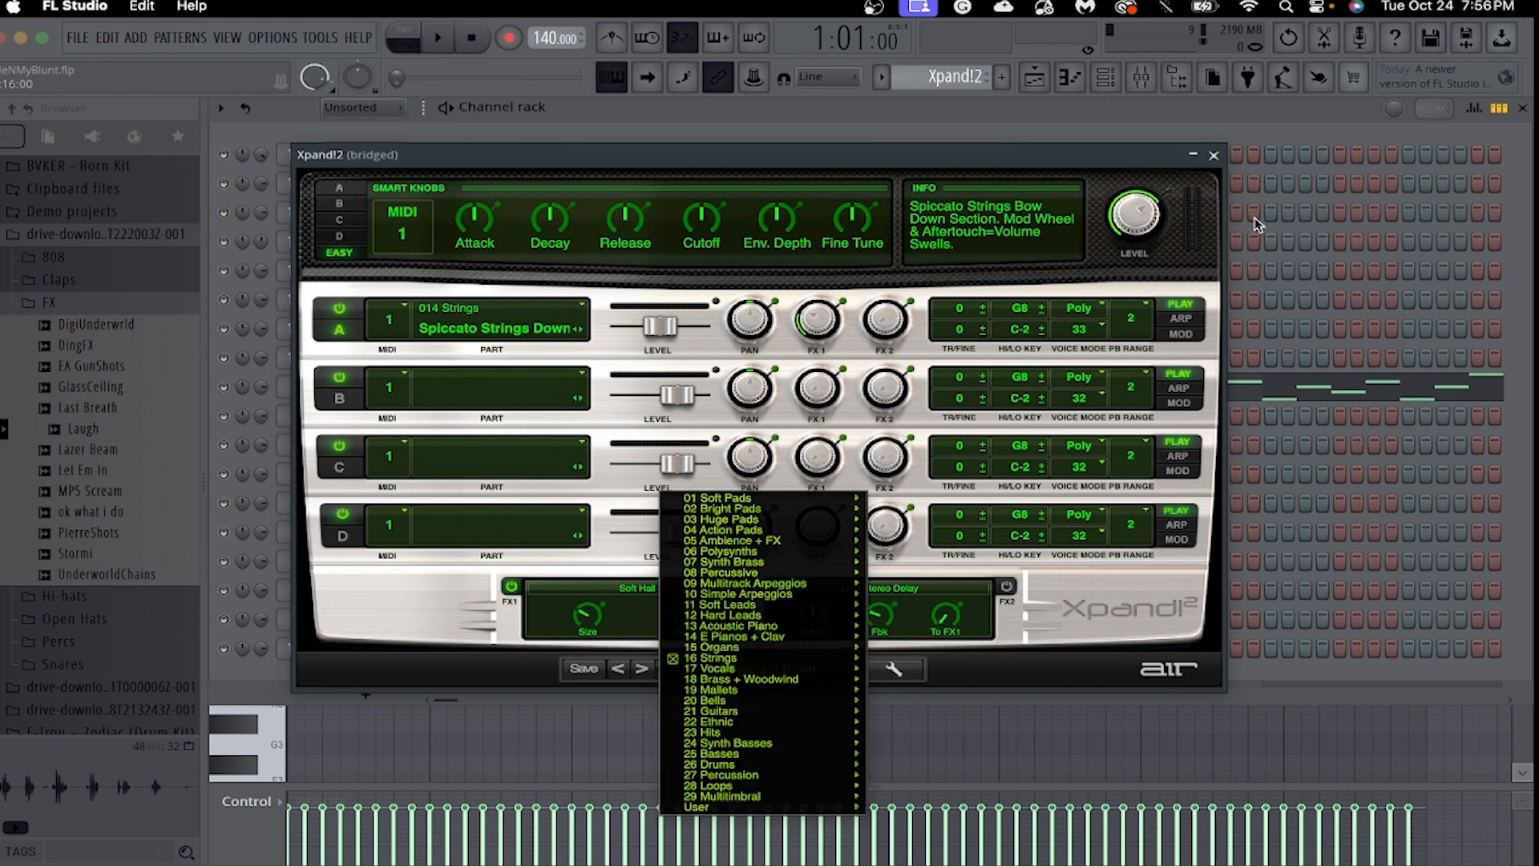
{"action": "left_click", "coordinate": [1213, 156]}
{"action": "left_click", "coordinate": [1069, 80]}
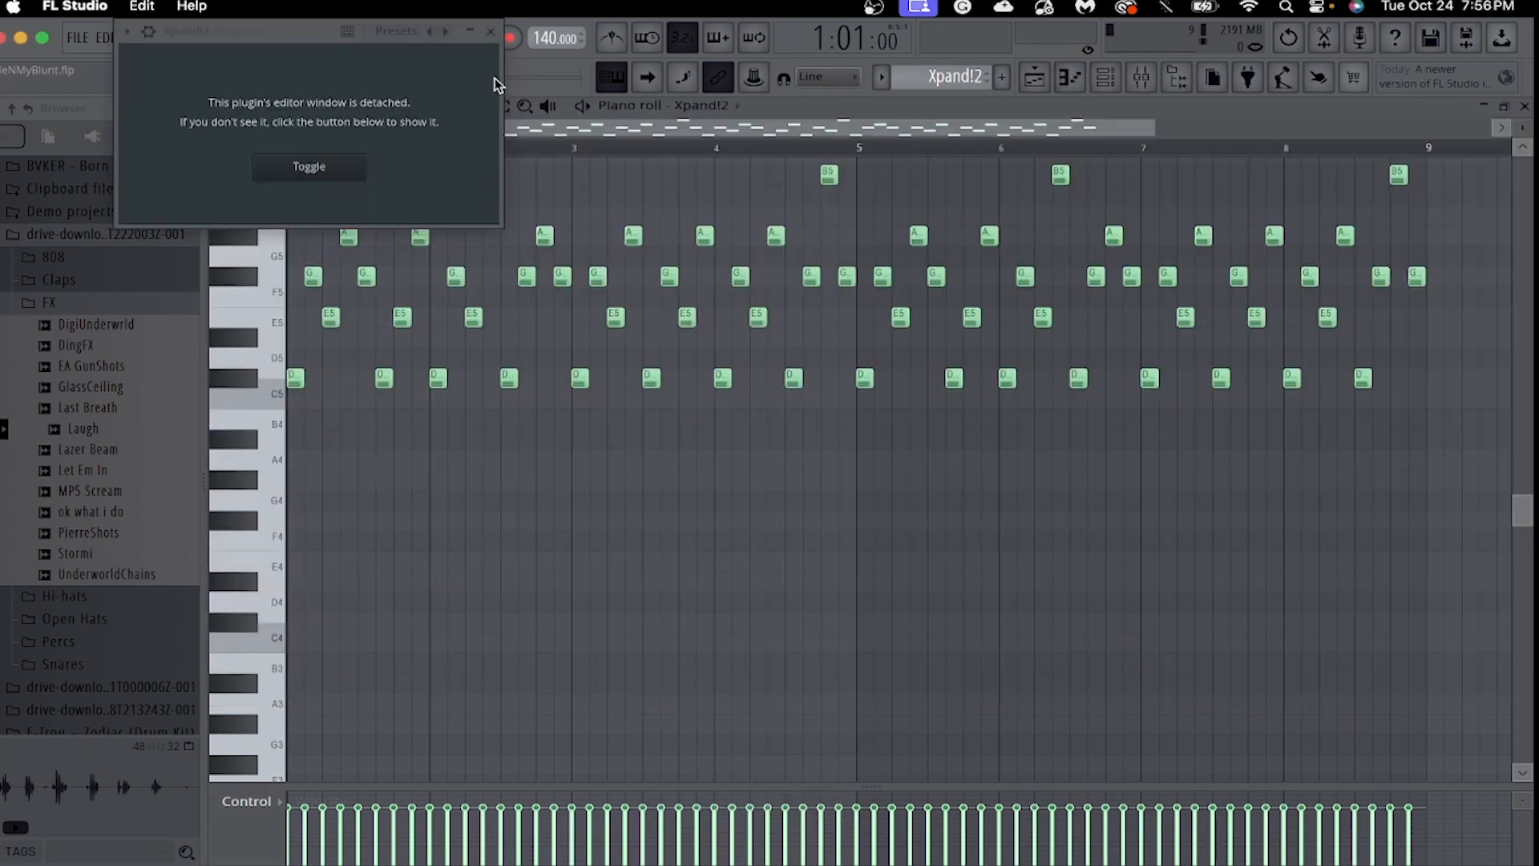
{"action": "left_click", "coordinate": [490, 33]}
Play the Xpand!2 melody through in the piano roll.
{"action": "scroll", "coordinate": [525, 281], "scroll_direction": "up", "scroll_amount": 5}
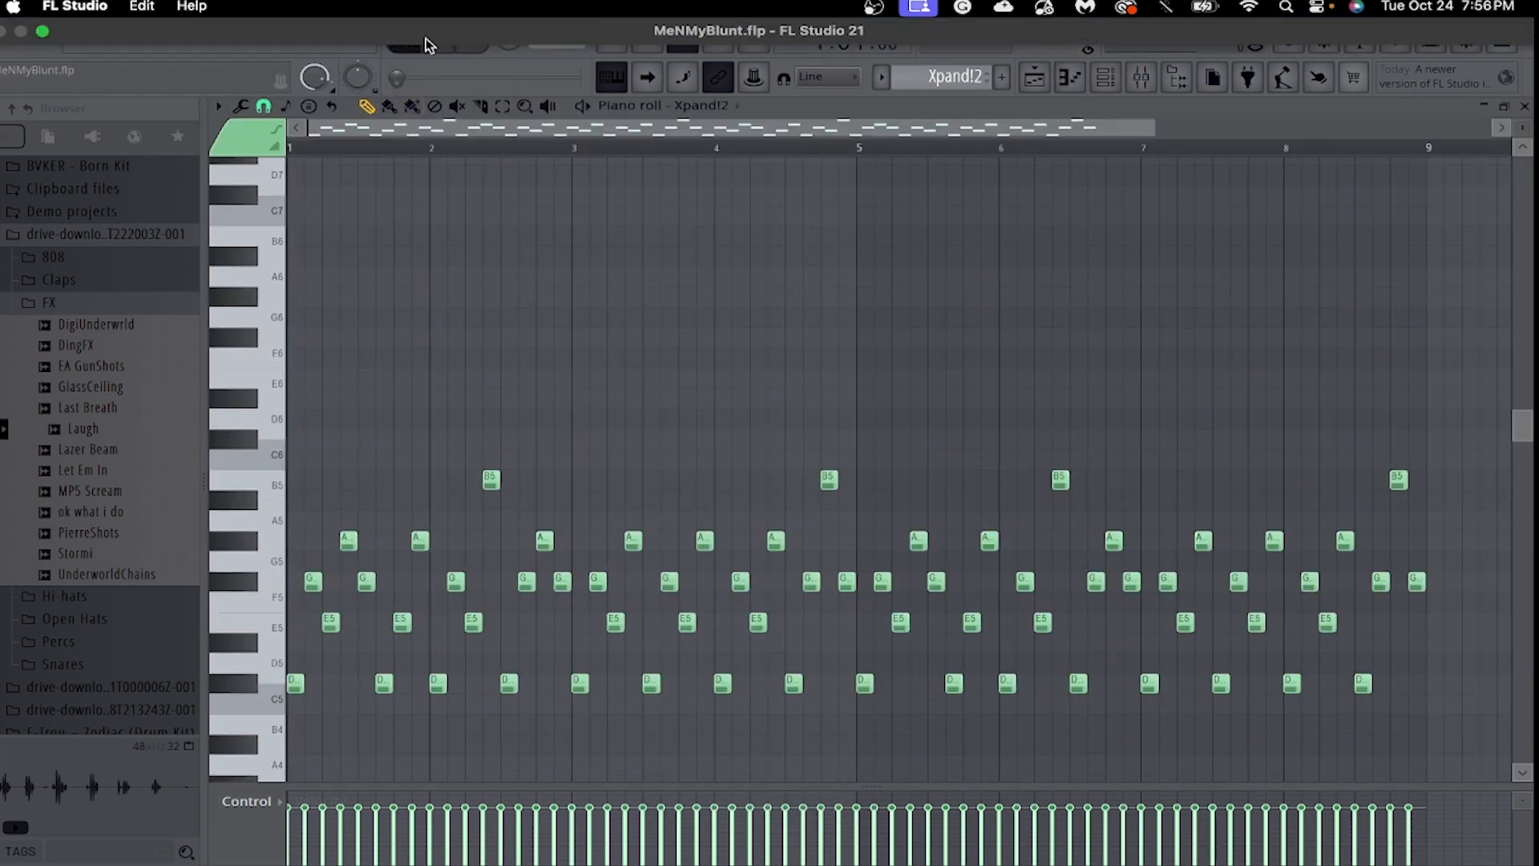
{"action": "scroll", "coordinate": [497, 304], "scroll_direction": "down", "scroll_amount": 3}
{"action": "key", "text": "space"}
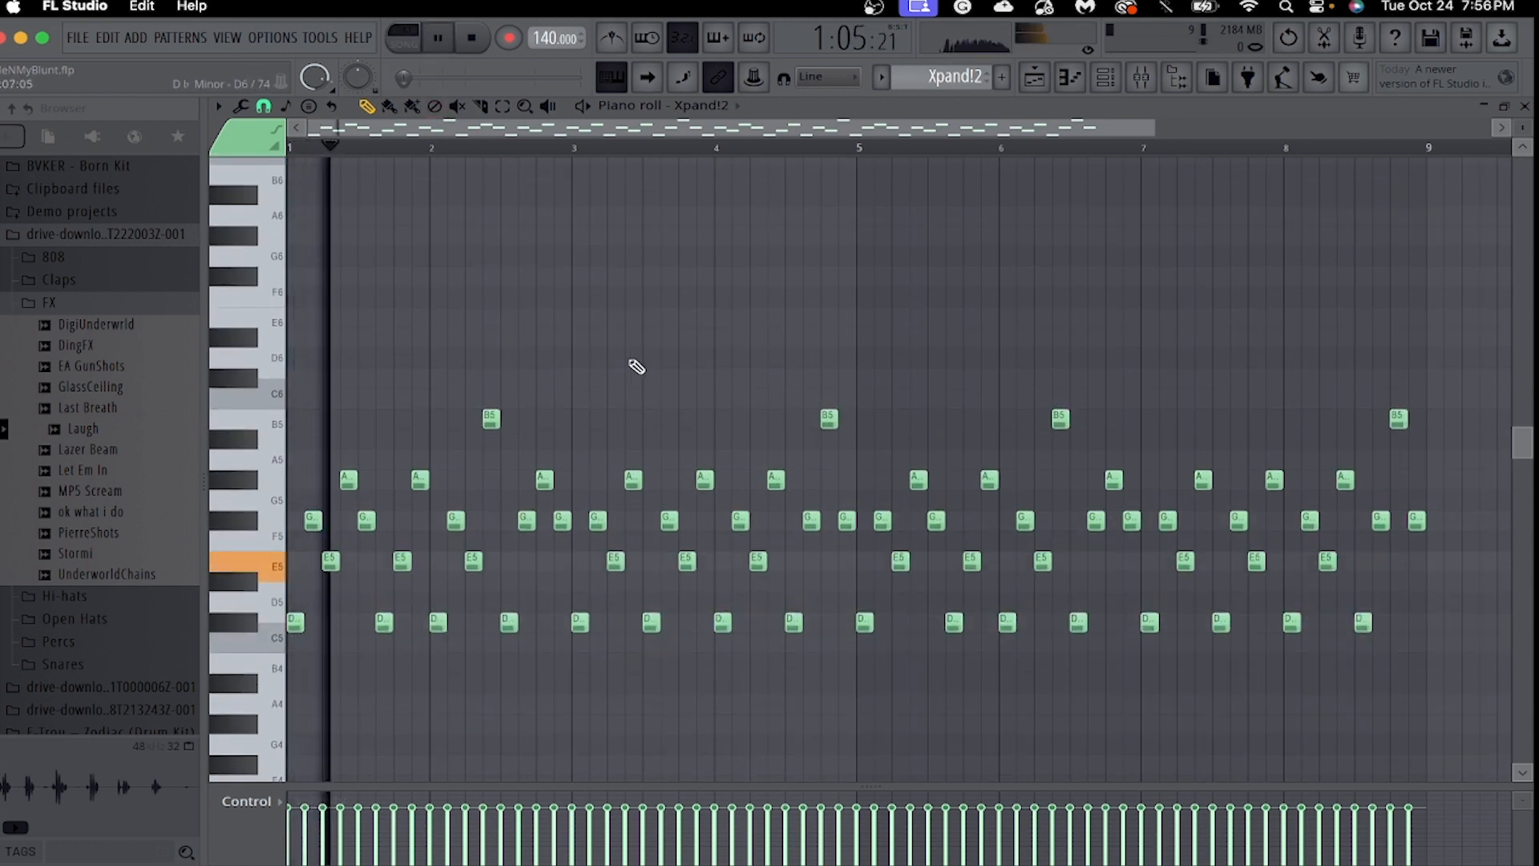
{"action": "left_click_drag", "start_coordinate": [1141, 138], "coordinate": [880, 132]}
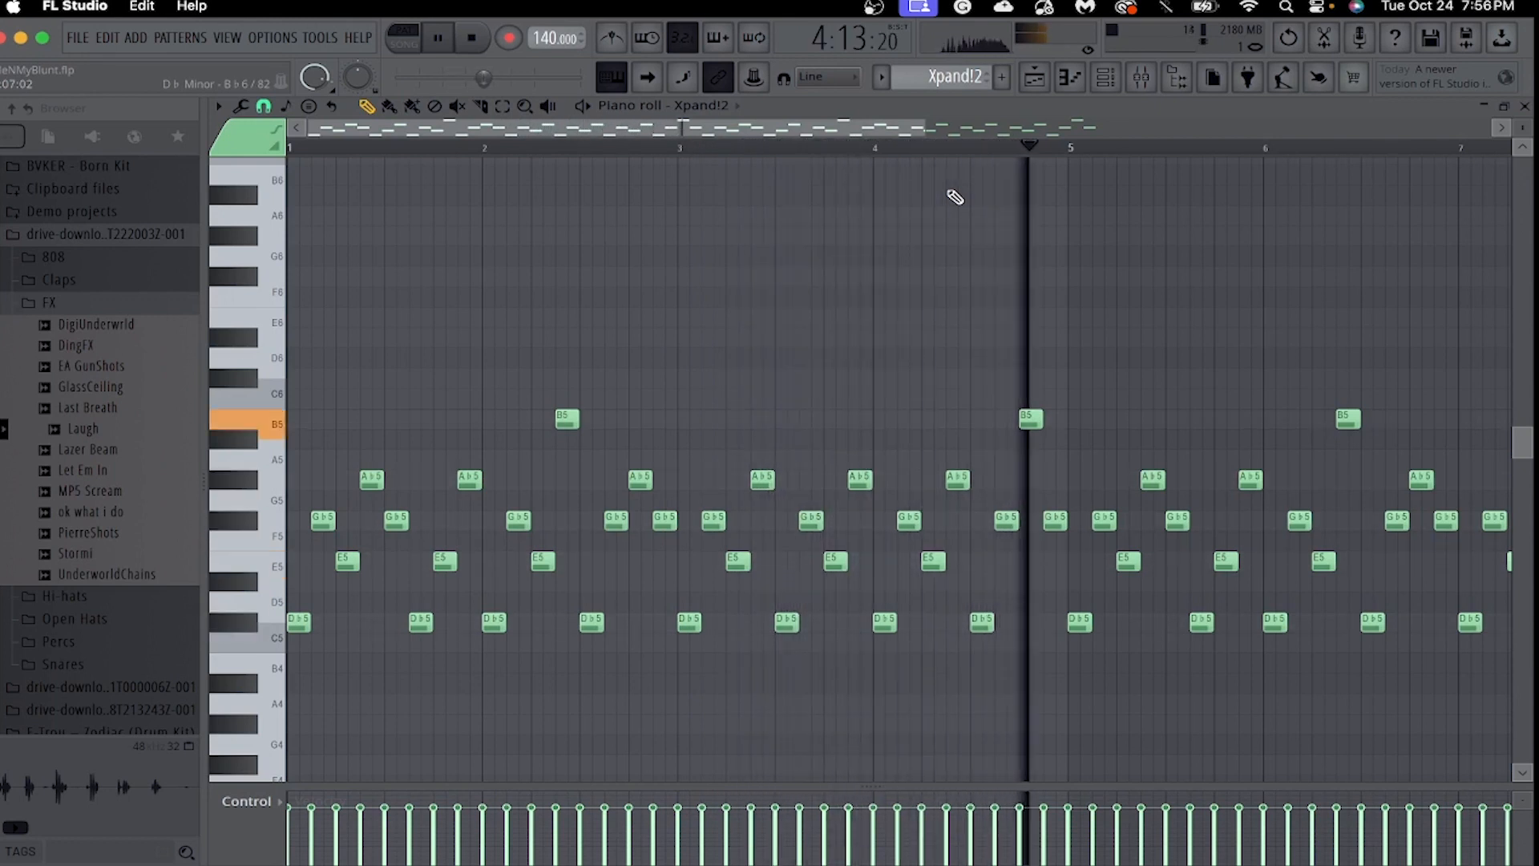
{"action": "left_click_drag", "start_coordinate": [903, 136], "coordinate": [1387, 350]}
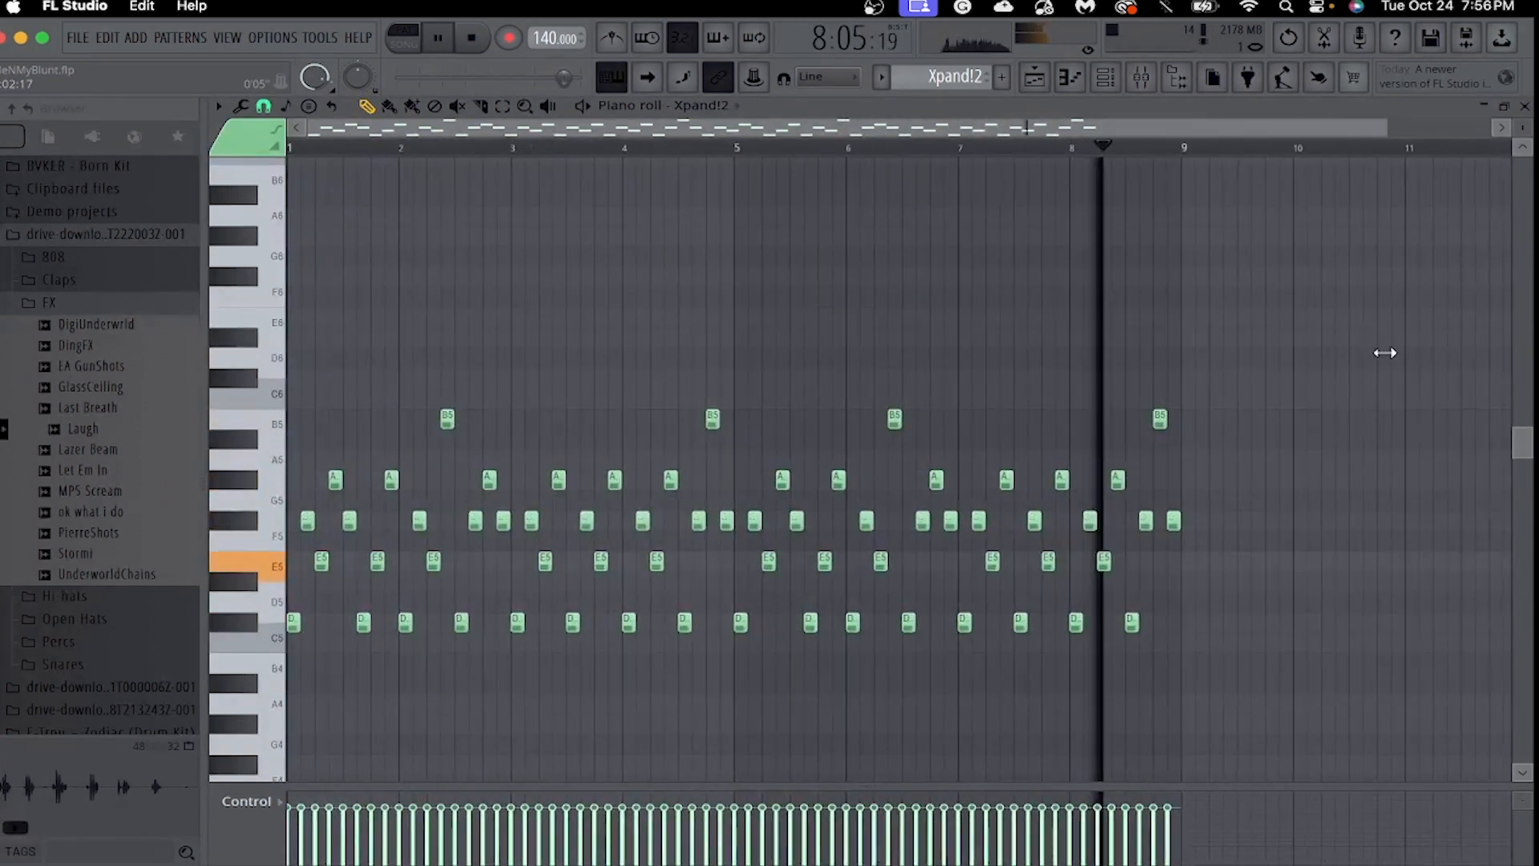
Examine the Fruity parametric EQ 2 curve on mixer Insert 2 and the plugin choices for its empty slot 9.
{"action": "left_click", "coordinate": [1144, 77]}
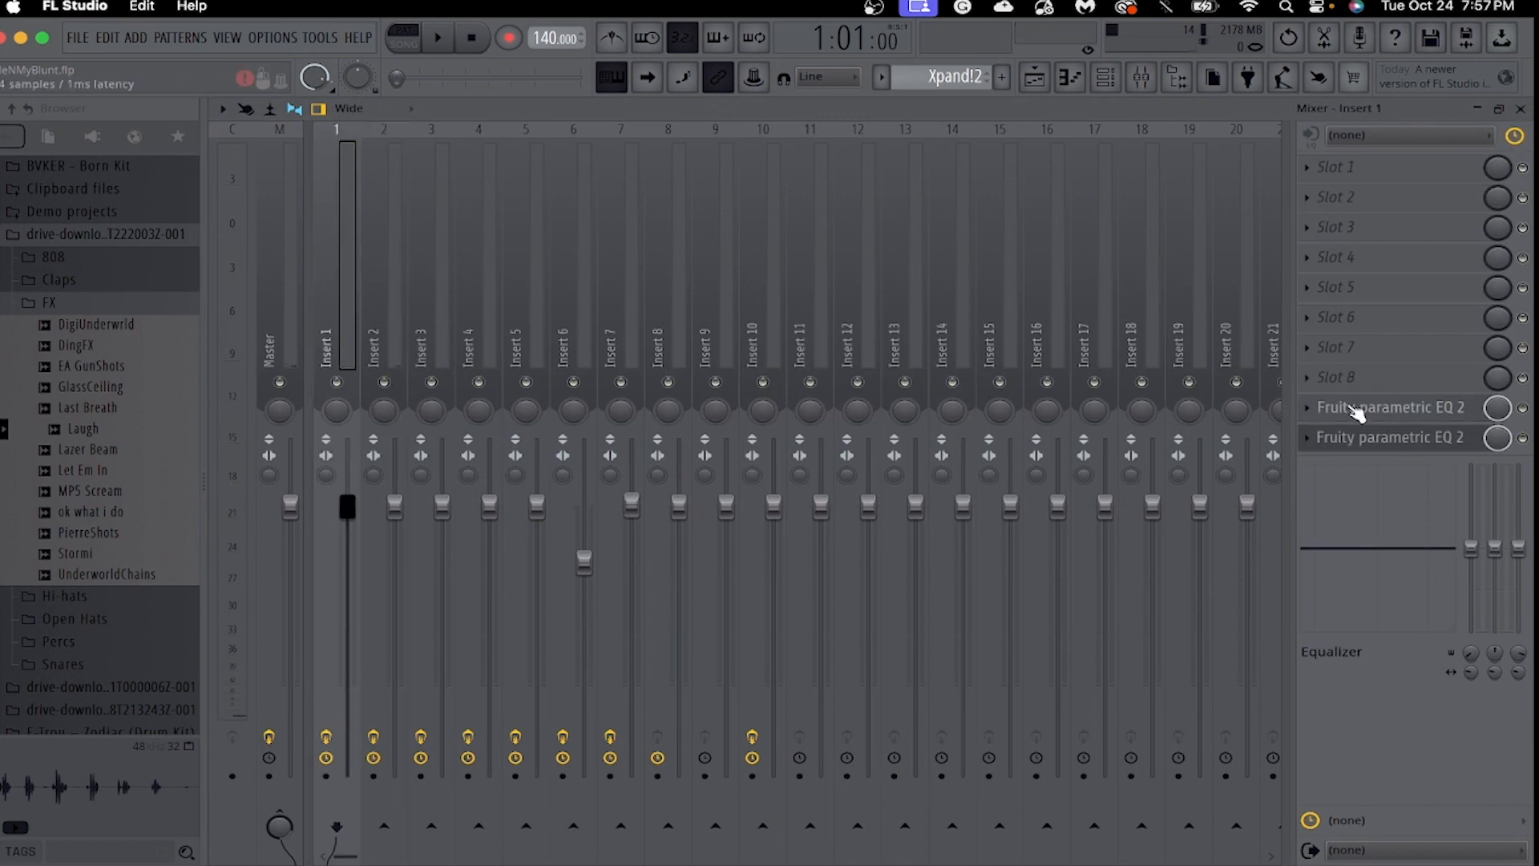
{"action": "left_click", "coordinate": [1352, 386]}
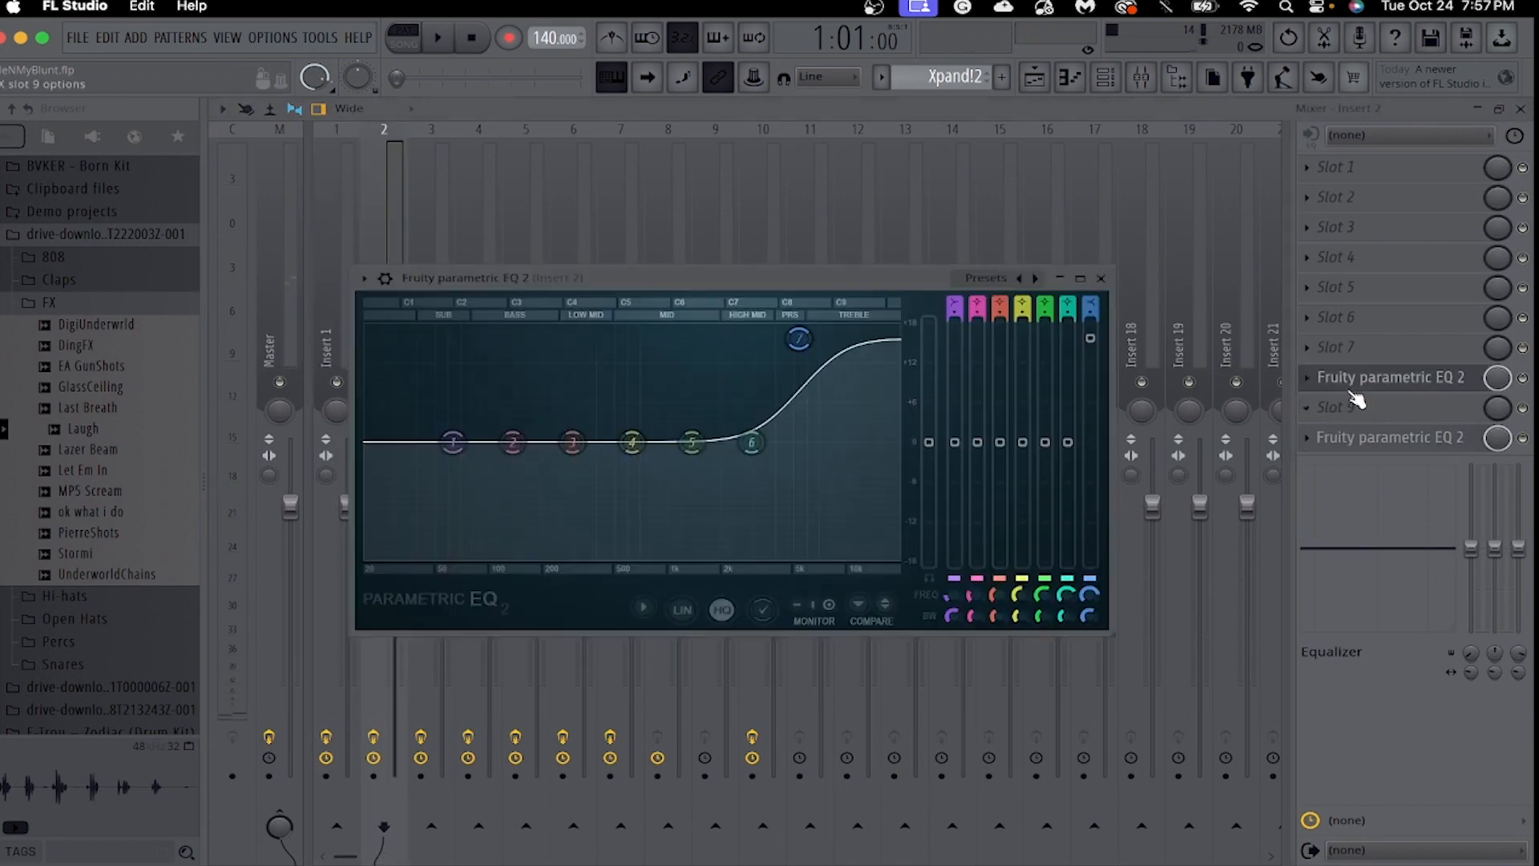
{"action": "left_click", "coordinate": [1100, 278]}
{"action": "left_click", "coordinate": [1451, 407]}
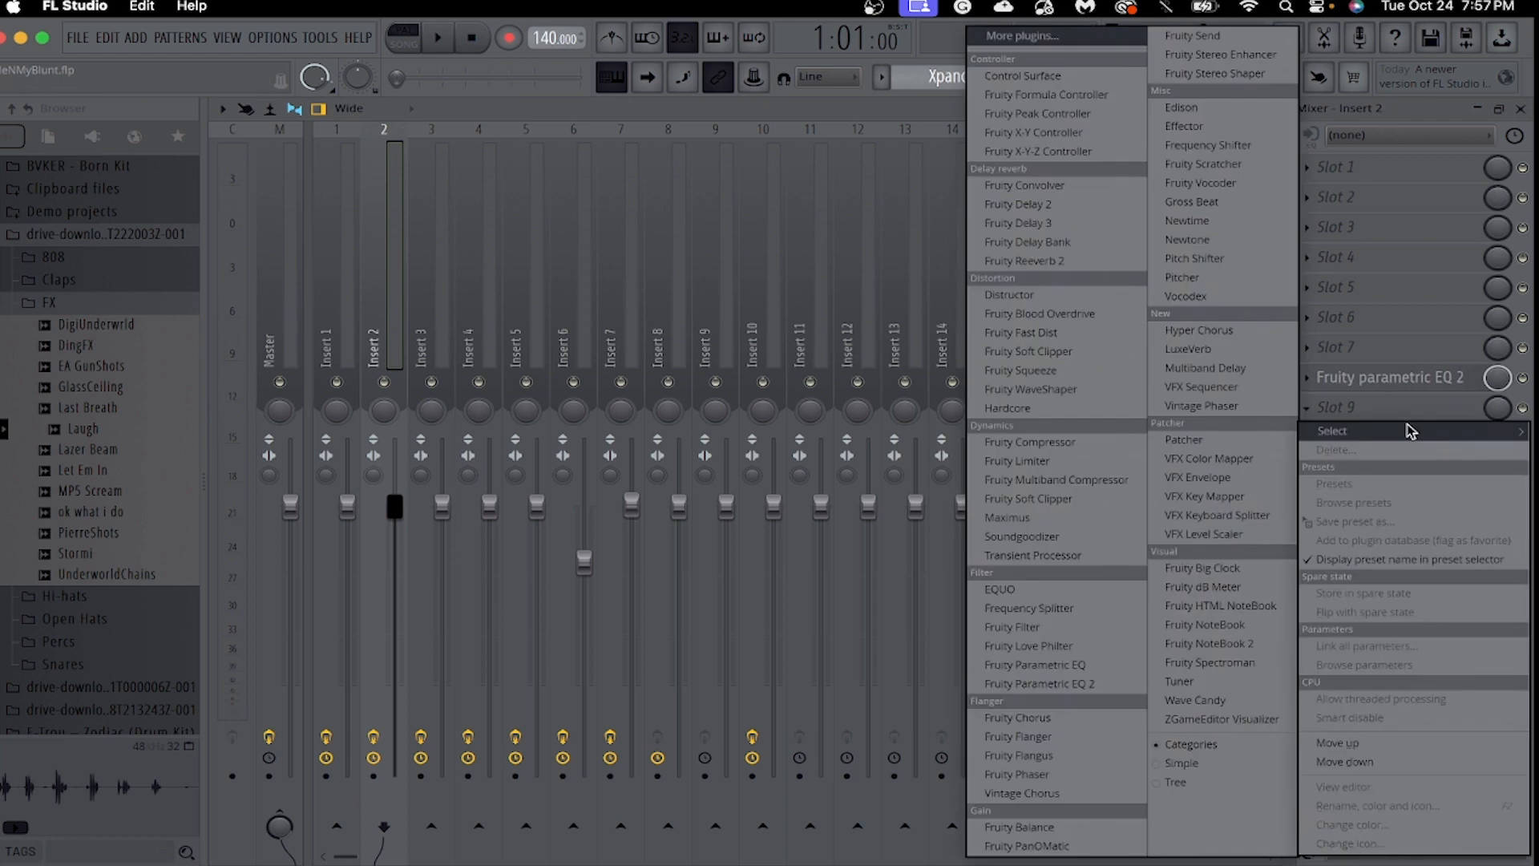
{"action": "left_click", "coordinate": [1440, 433]}
Switch to the Serum pattern and show the Serum channel's notes in the piano roll.
{"action": "left_click", "coordinate": [1040, 82]}
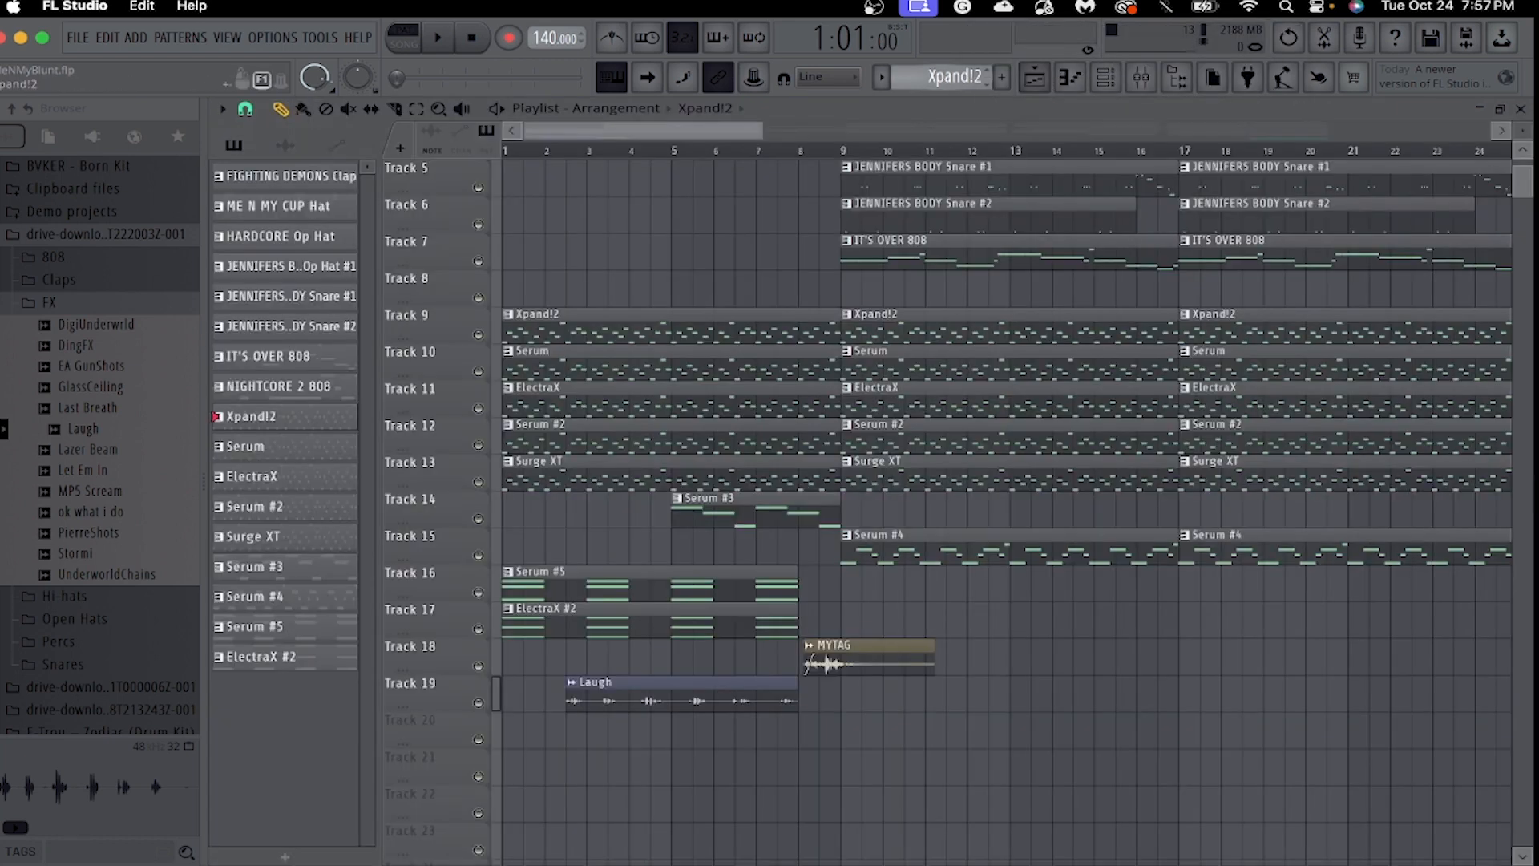
{"action": "left_click", "coordinate": [1073, 80]}
{"action": "left_click", "coordinate": [704, 105]}
{"action": "left_click", "coordinate": [766, 431]}
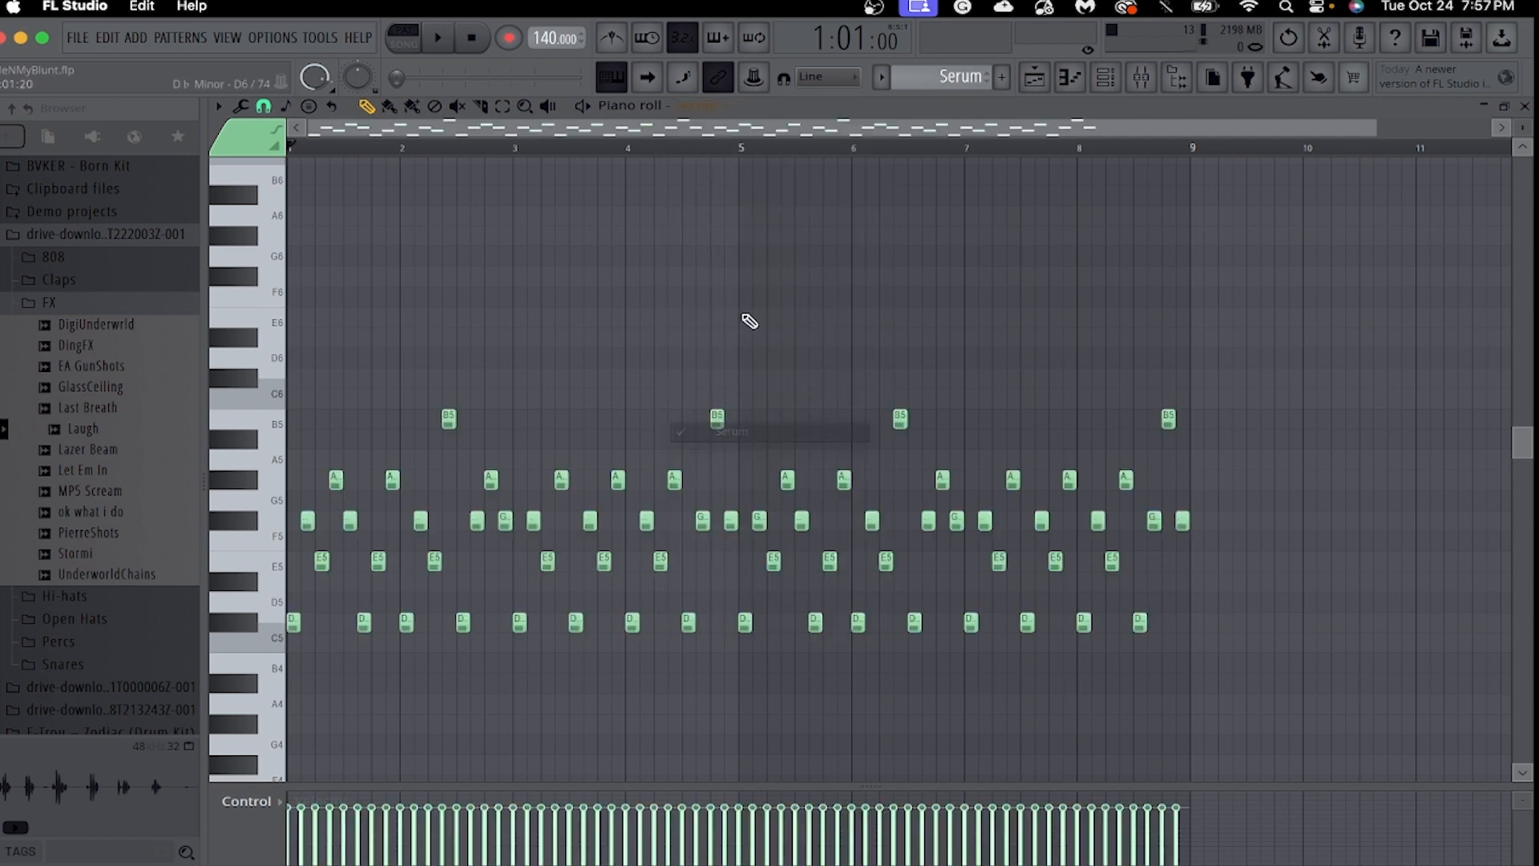
Open the Serum instrument from the channel rack, look over its preset and installed banks, and close it.
{"action": "left_click", "coordinate": [1114, 80]}
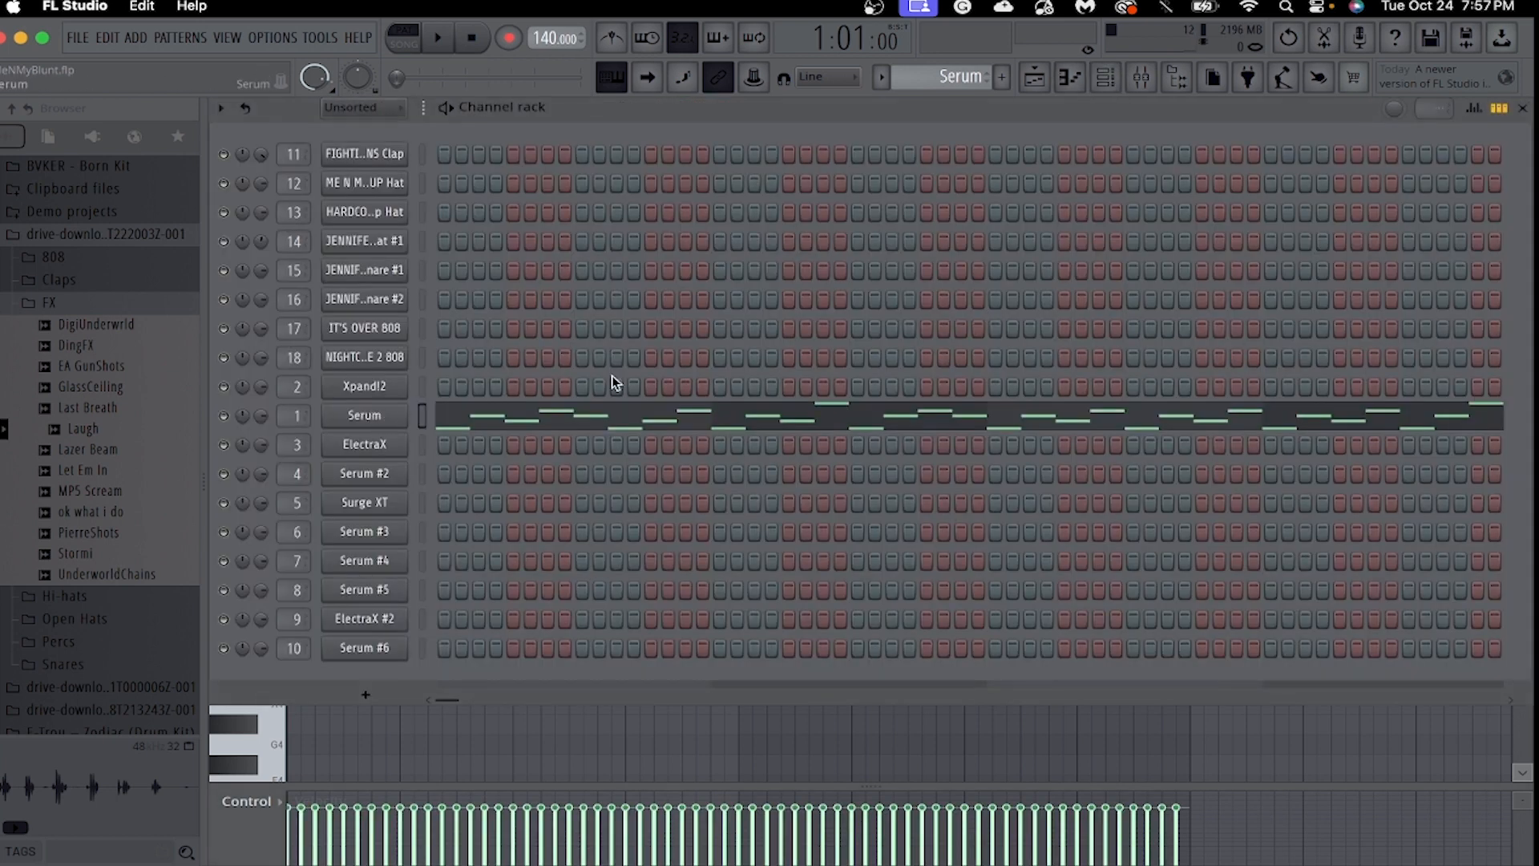
{"action": "left_click", "coordinate": [365, 415]}
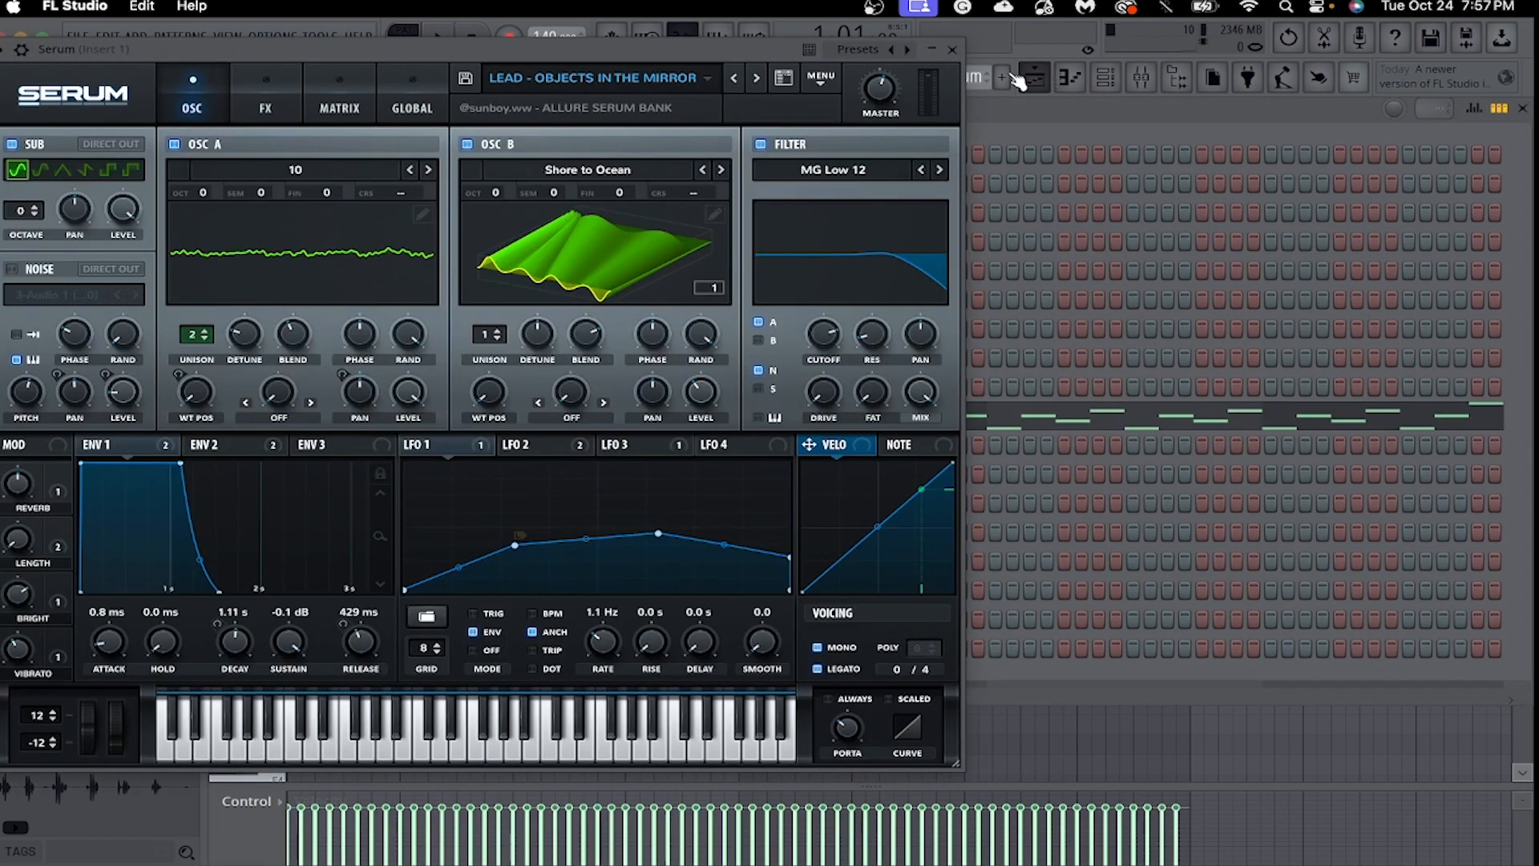
{"action": "left_click", "coordinate": [655, 89]}
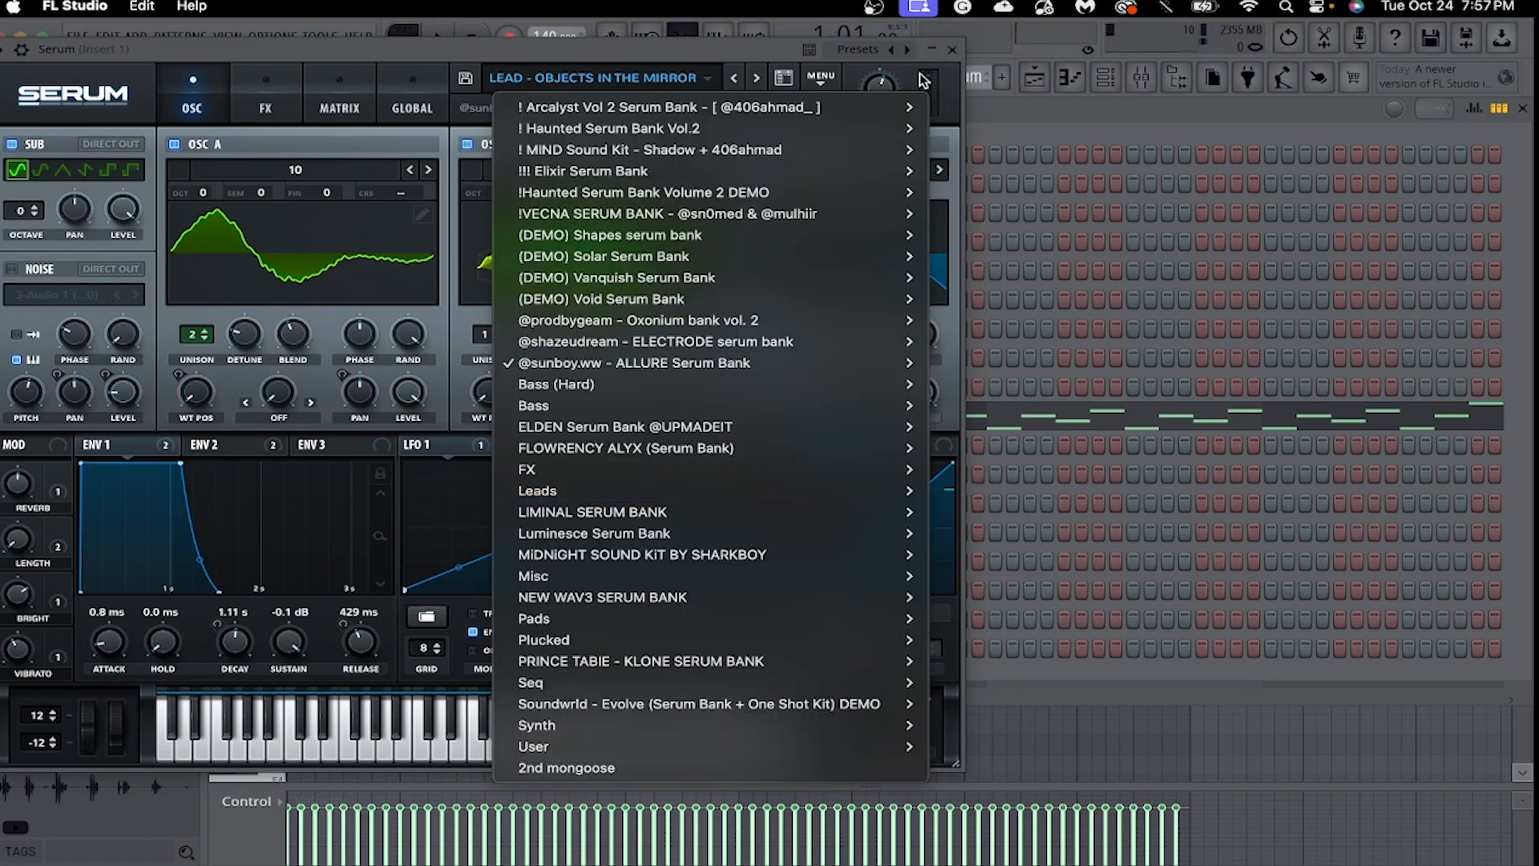
{"action": "left_click", "coordinate": [948, 57]}
{"action": "left_click", "coordinate": [1071, 78]}
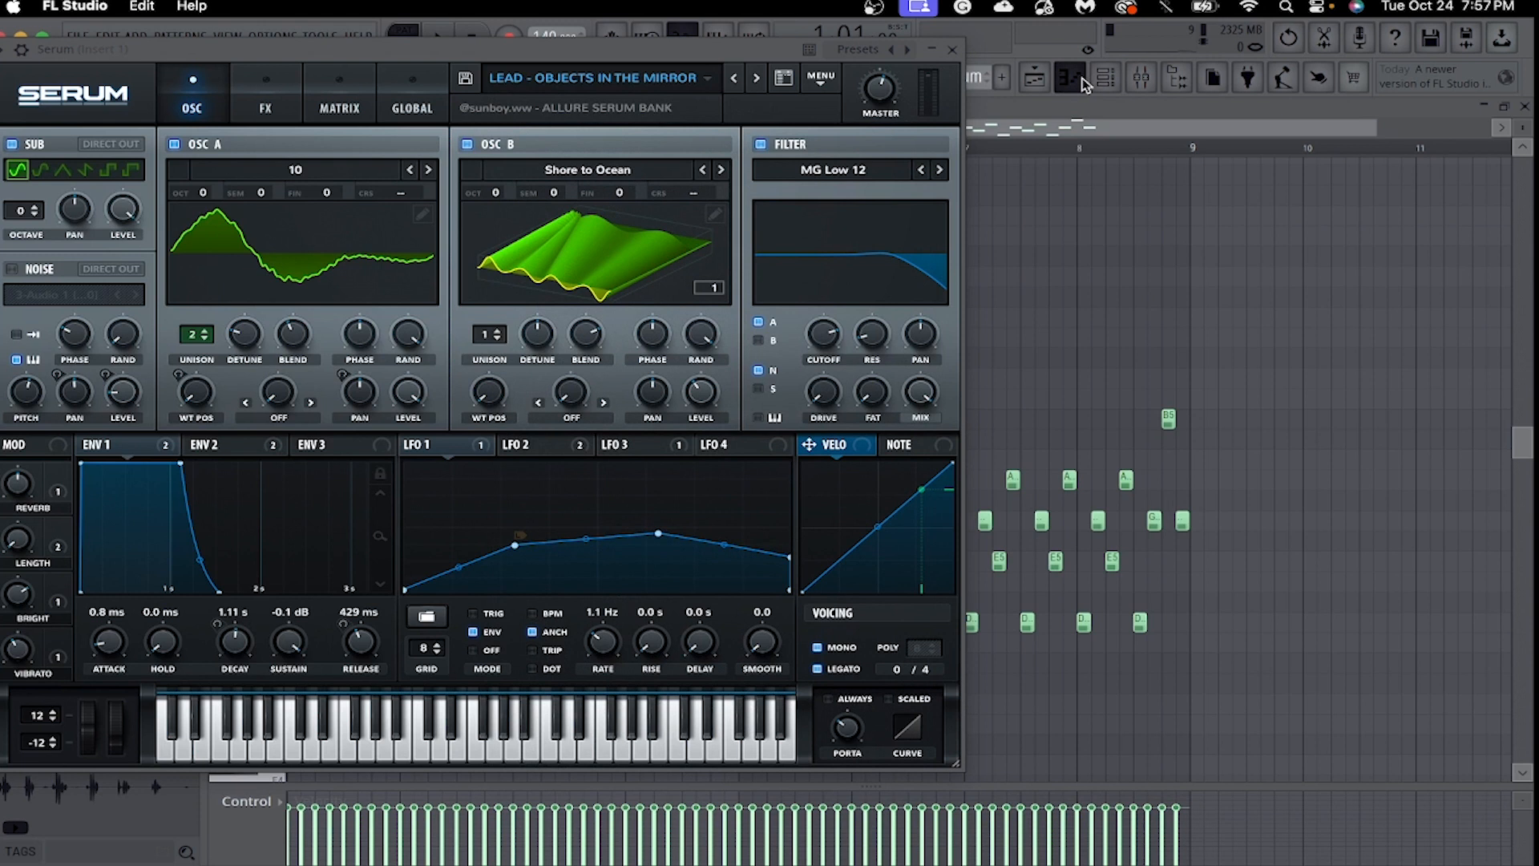
{"action": "left_click", "coordinate": [952, 50]}
Play the Serum melody through in the piano roll.
{"action": "left_click_drag", "start_coordinate": [1369, 138], "coordinate": [907, 227]}
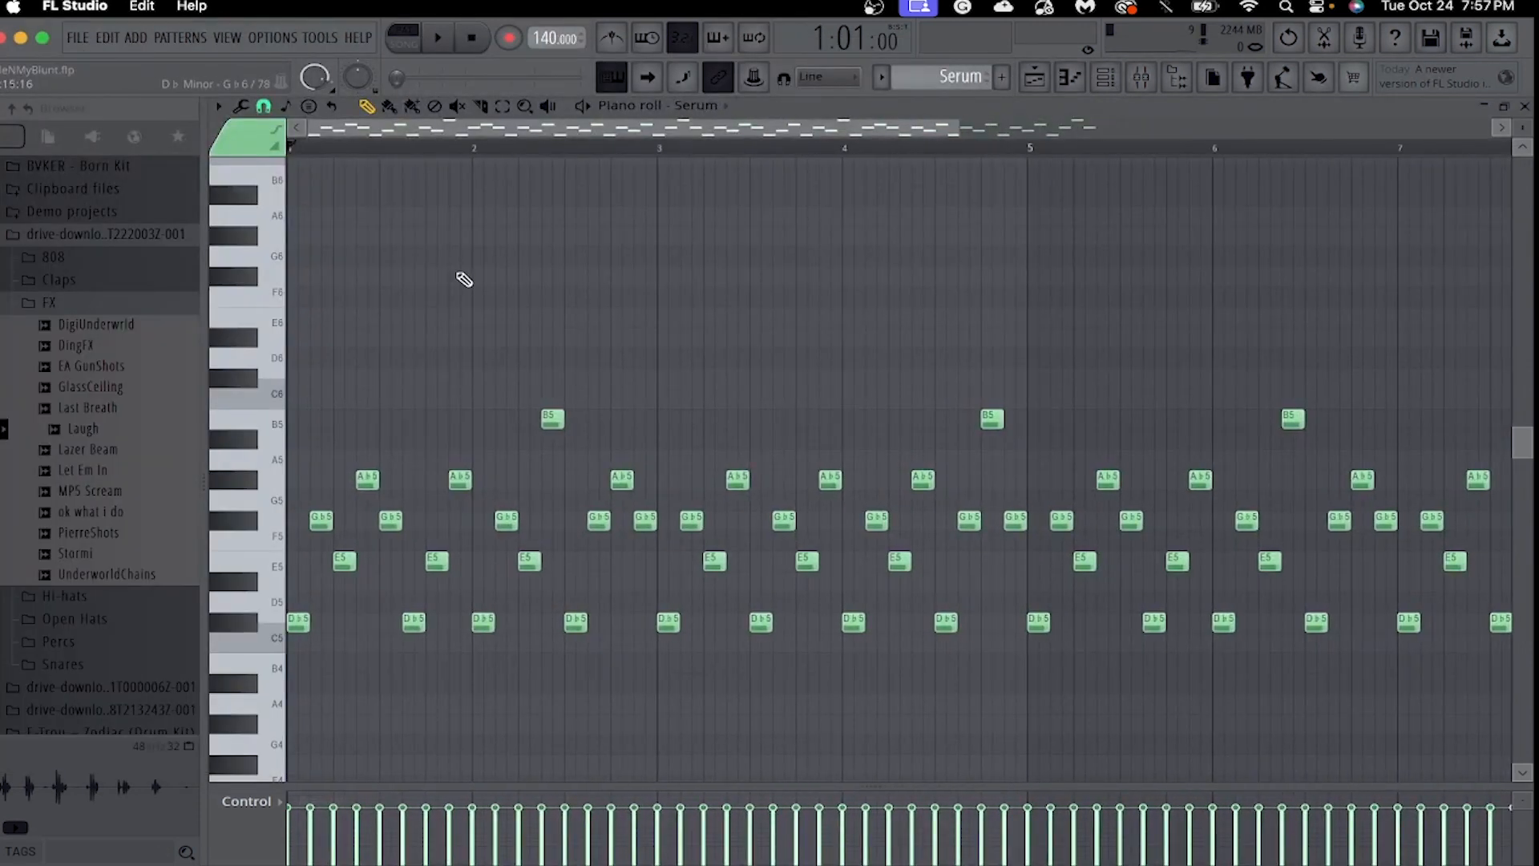
{"action": "key", "text": "space"}
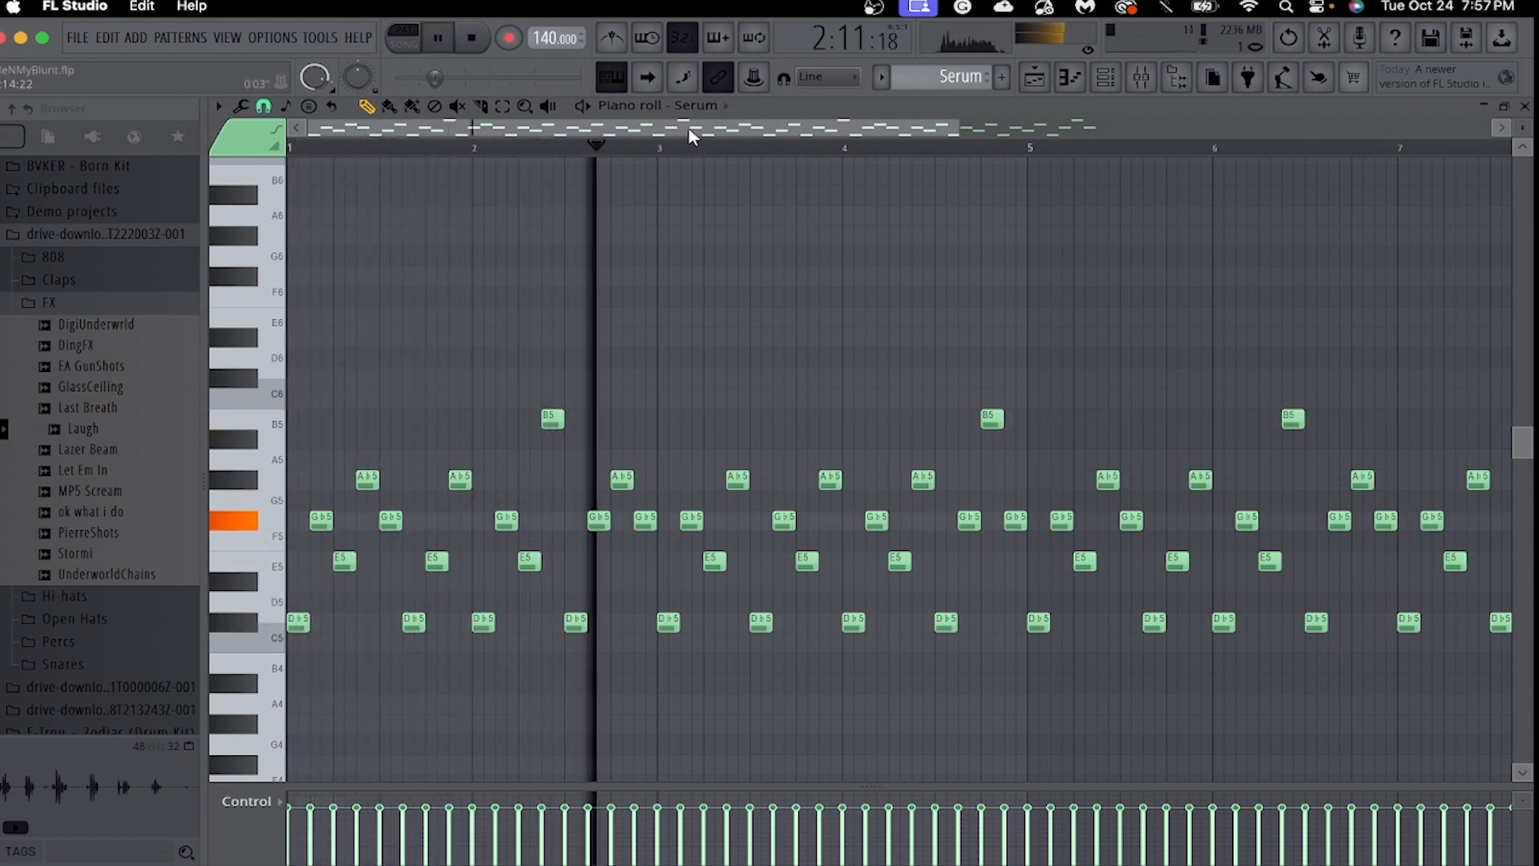
{"action": "left_click_drag", "start_coordinate": [966, 132], "coordinate": [1170, 146]}
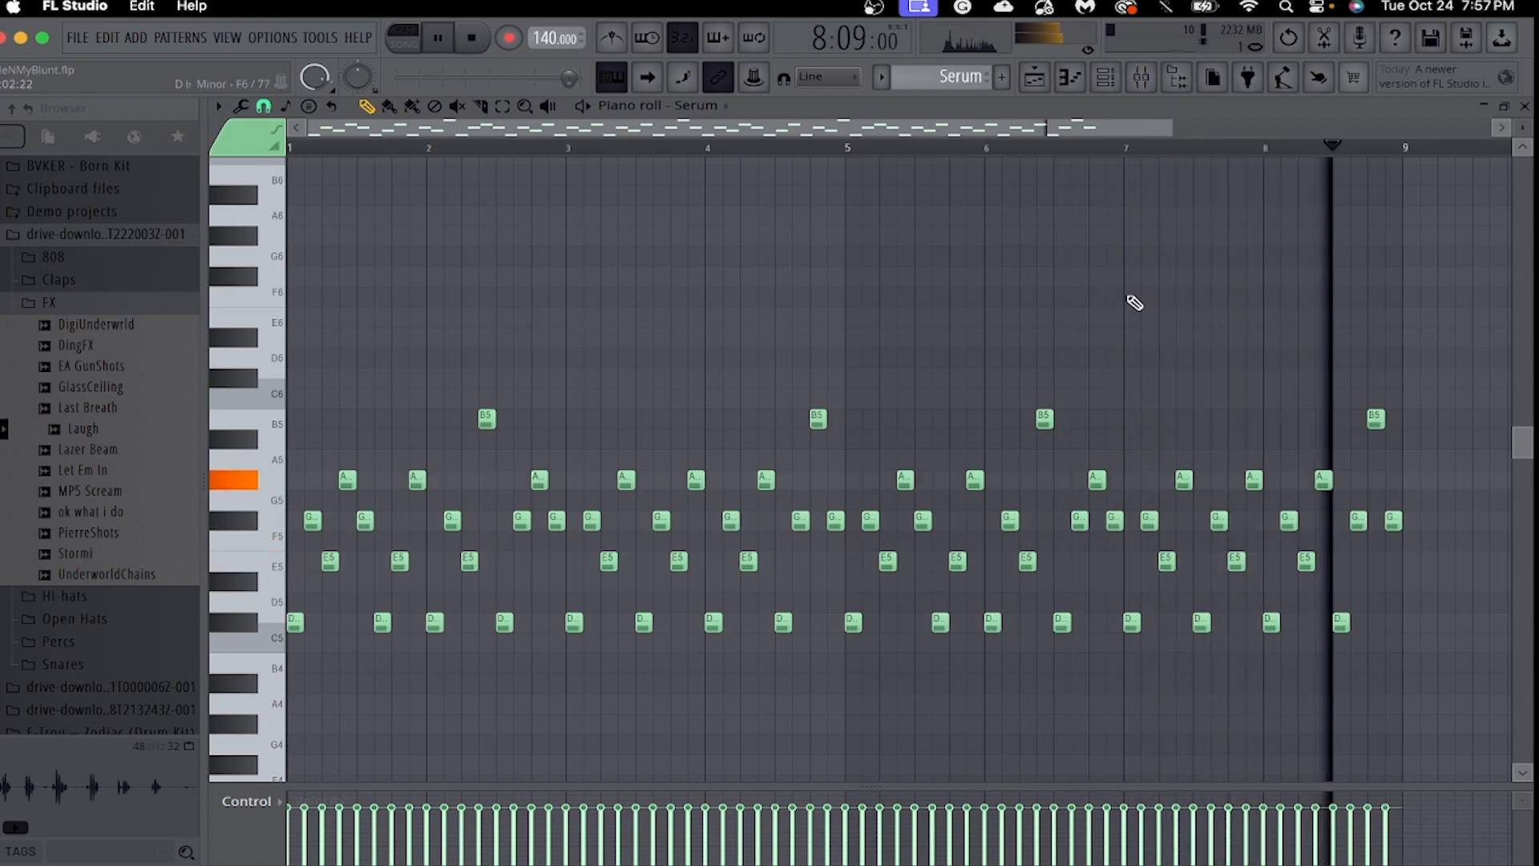
Switch the piano roll to the ElectraX channel and open its instrument to examine the preset.
{"action": "left_click", "coordinate": [710, 108]}
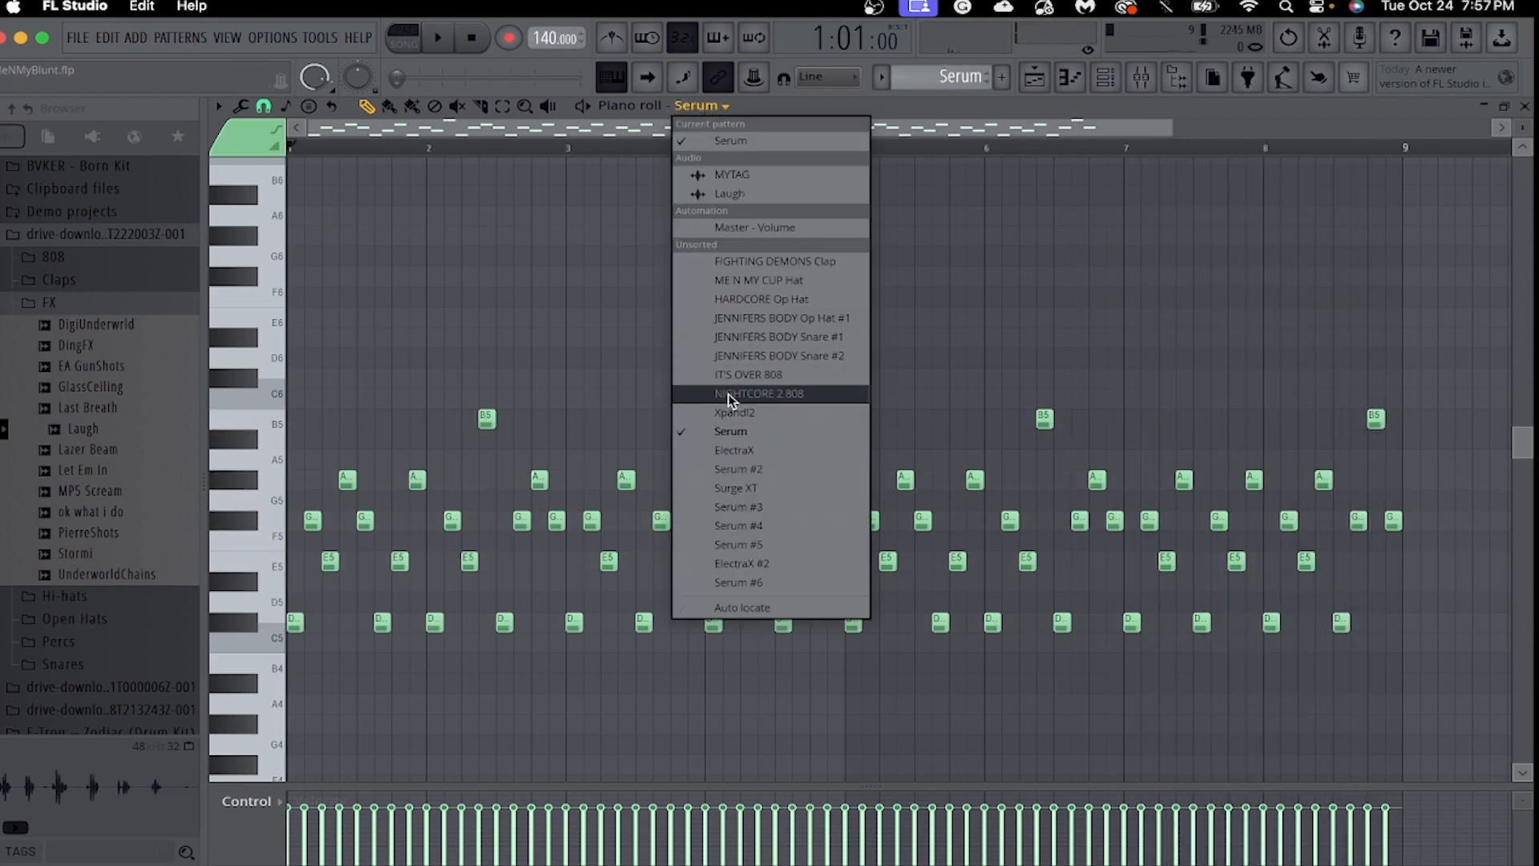
{"action": "left_click", "coordinate": [752, 452]}
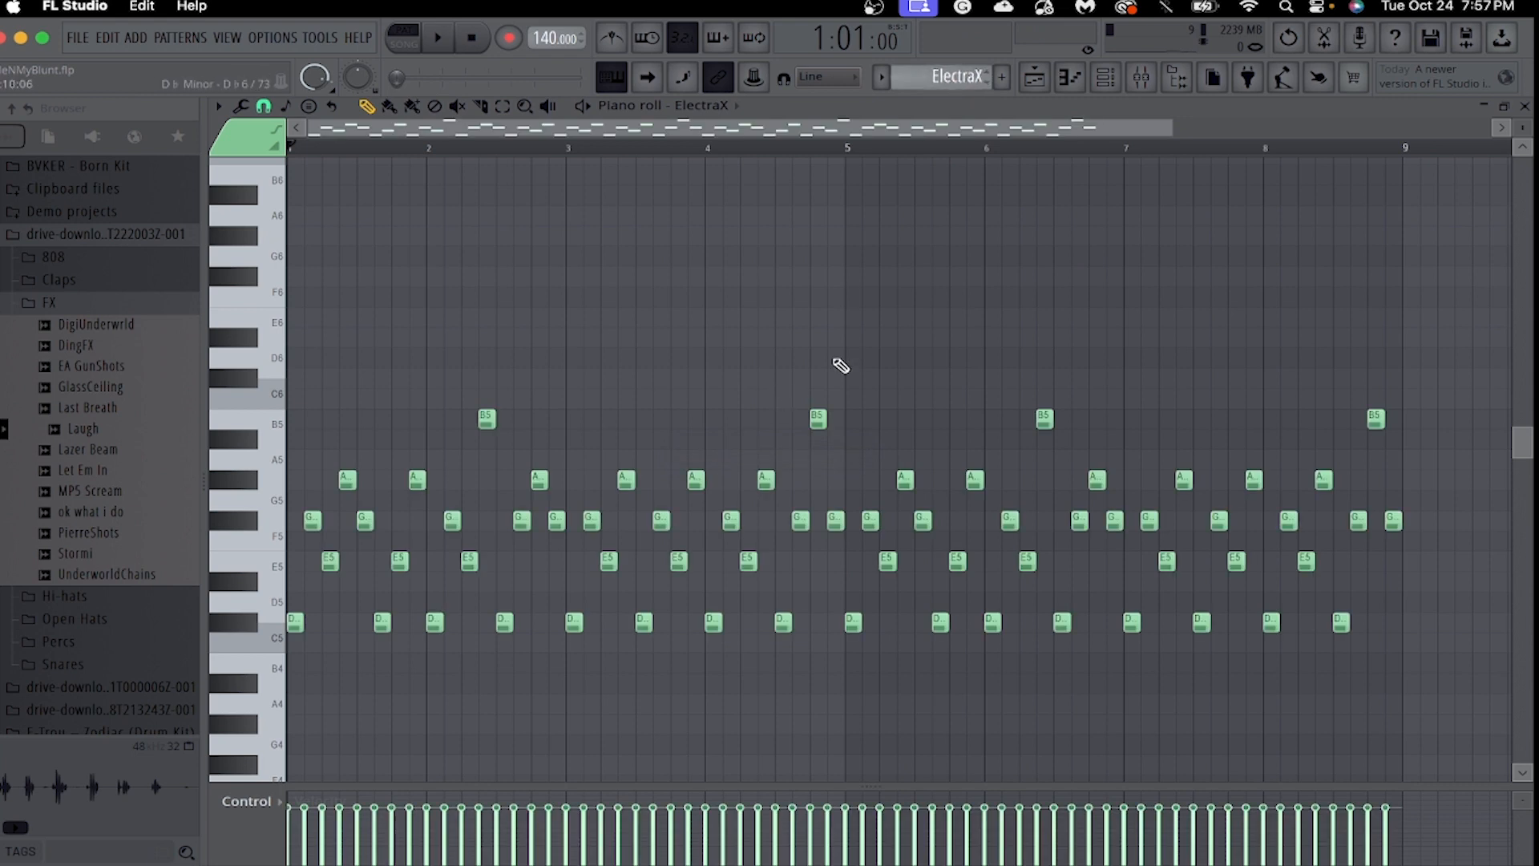
{"action": "left_click", "coordinate": [1106, 80]}
{"action": "left_click", "coordinate": [376, 450]}
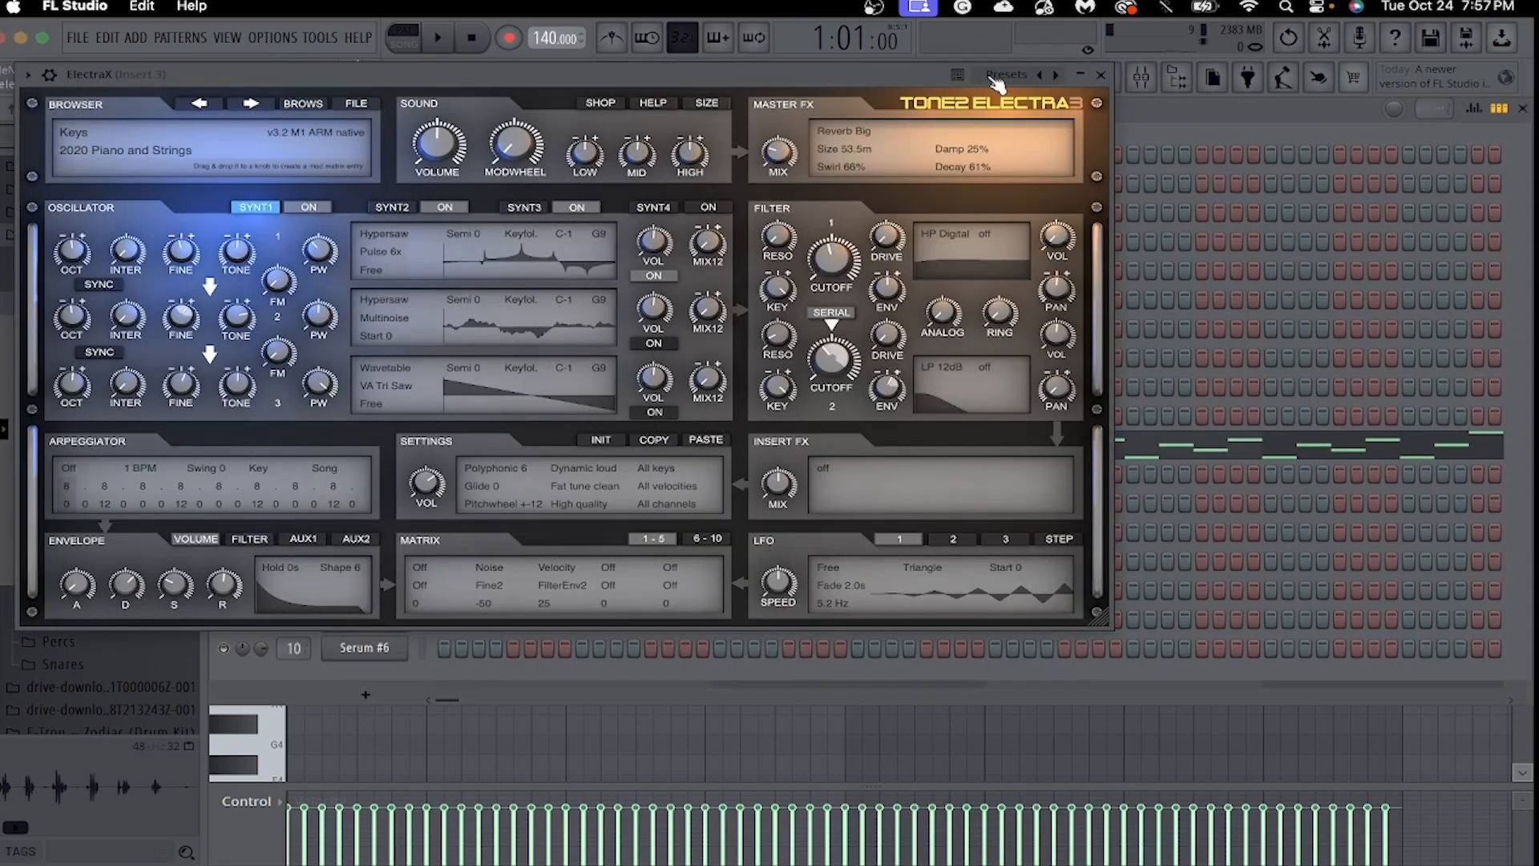
Close the ElectraX instrument and play its melody through in the piano roll.
{"action": "left_click", "coordinate": [1102, 74]}
{"action": "left_click", "coordinate": [1069, 79]}
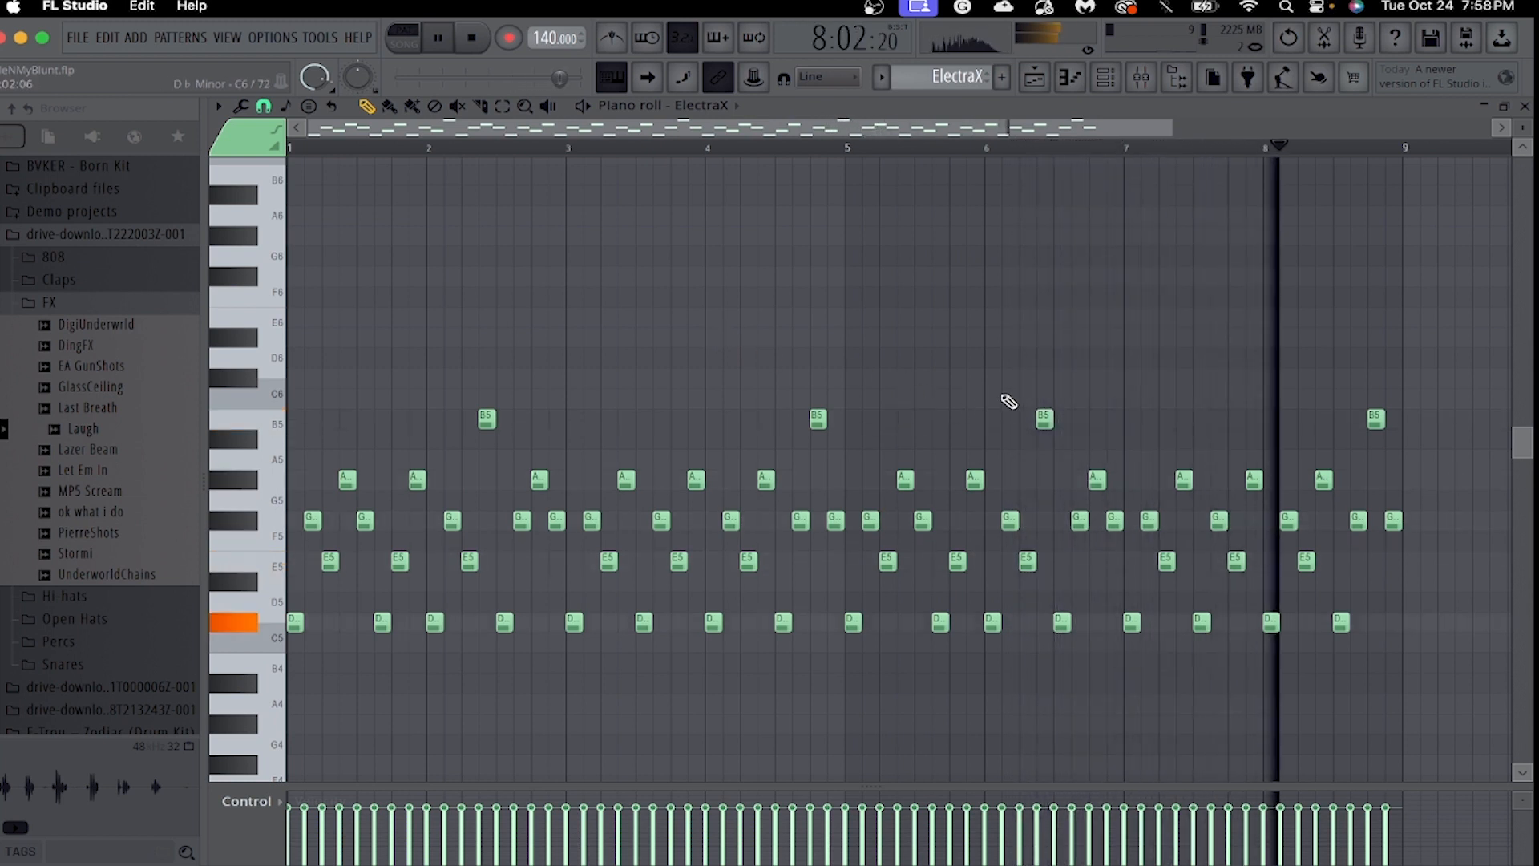
{"action": "key", "text": "space"}
Switch the piano roll to the Serum #2 channel and open its instrument to examine the preset.
{"action": "left_click", "coordinate": [700, 105]}
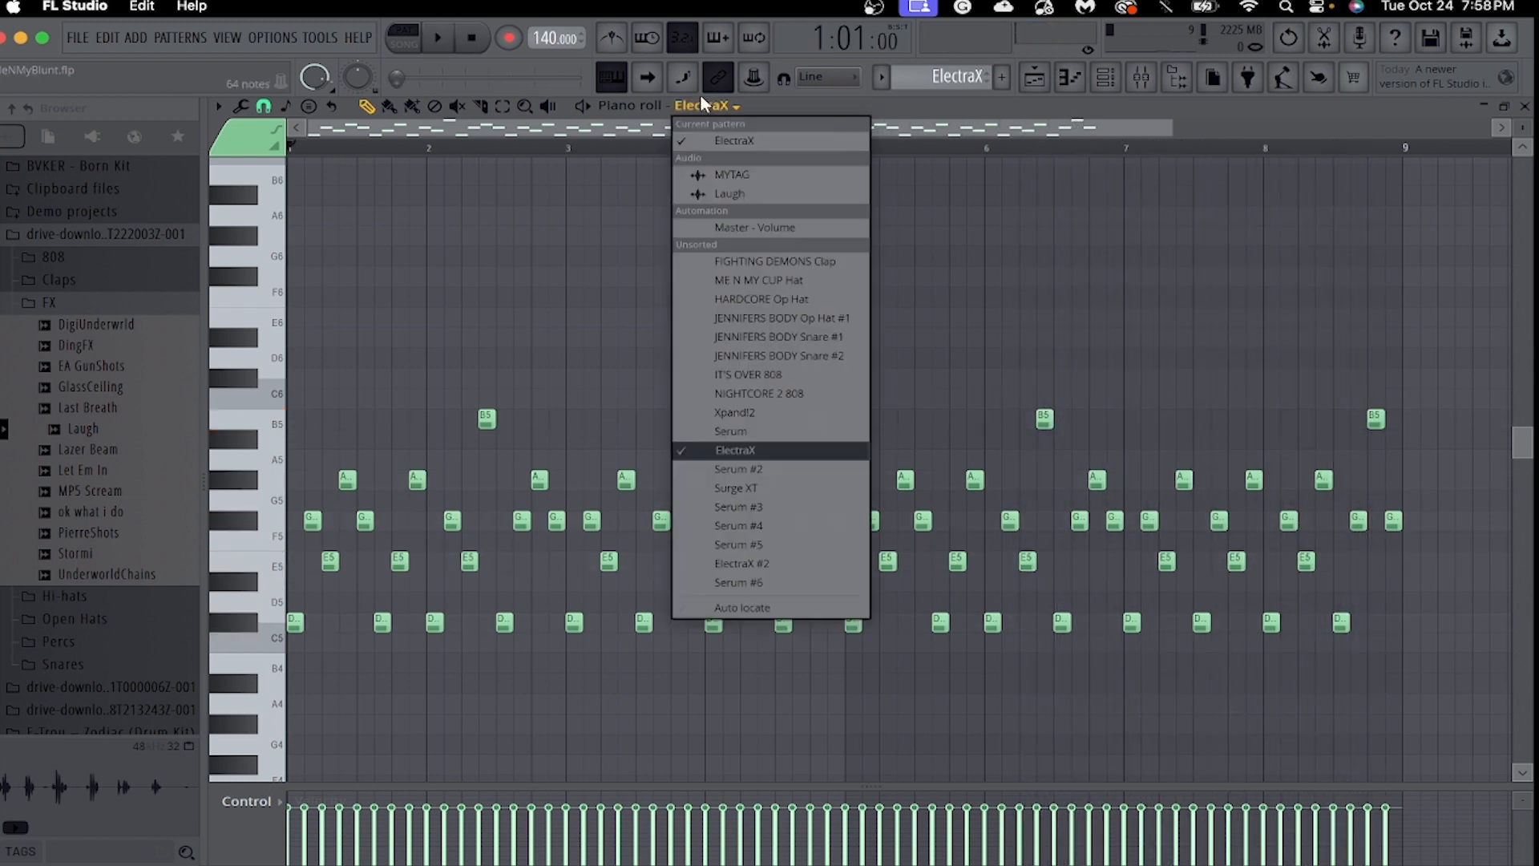
{"action": "left_click", "coordinate": [766, 466]}
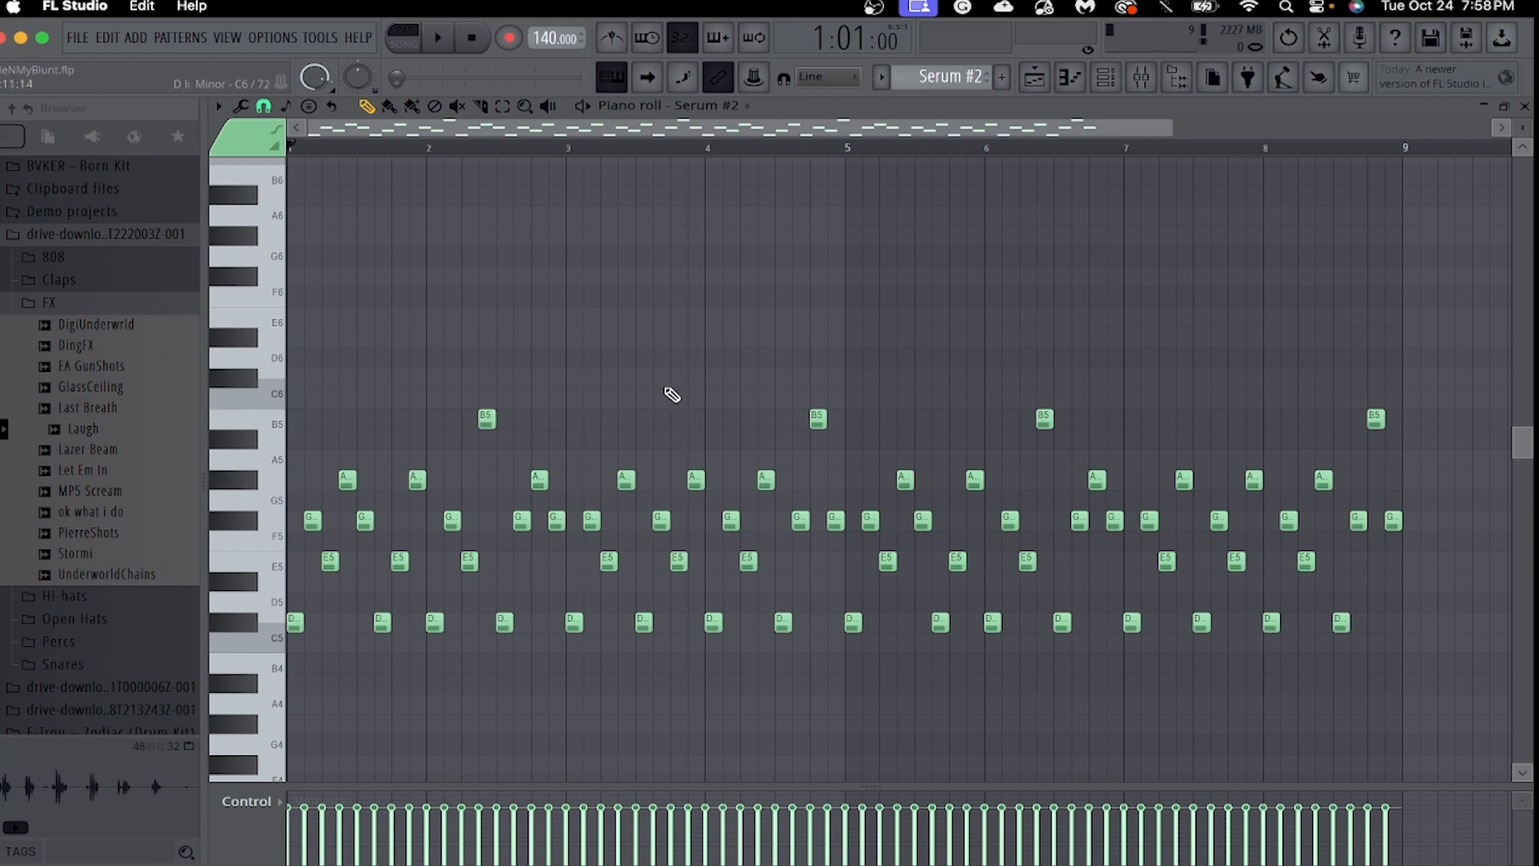
{"action": "left_click_drag", "start_coordinate": [1172, 128], "coordinate": [1062, 129]}
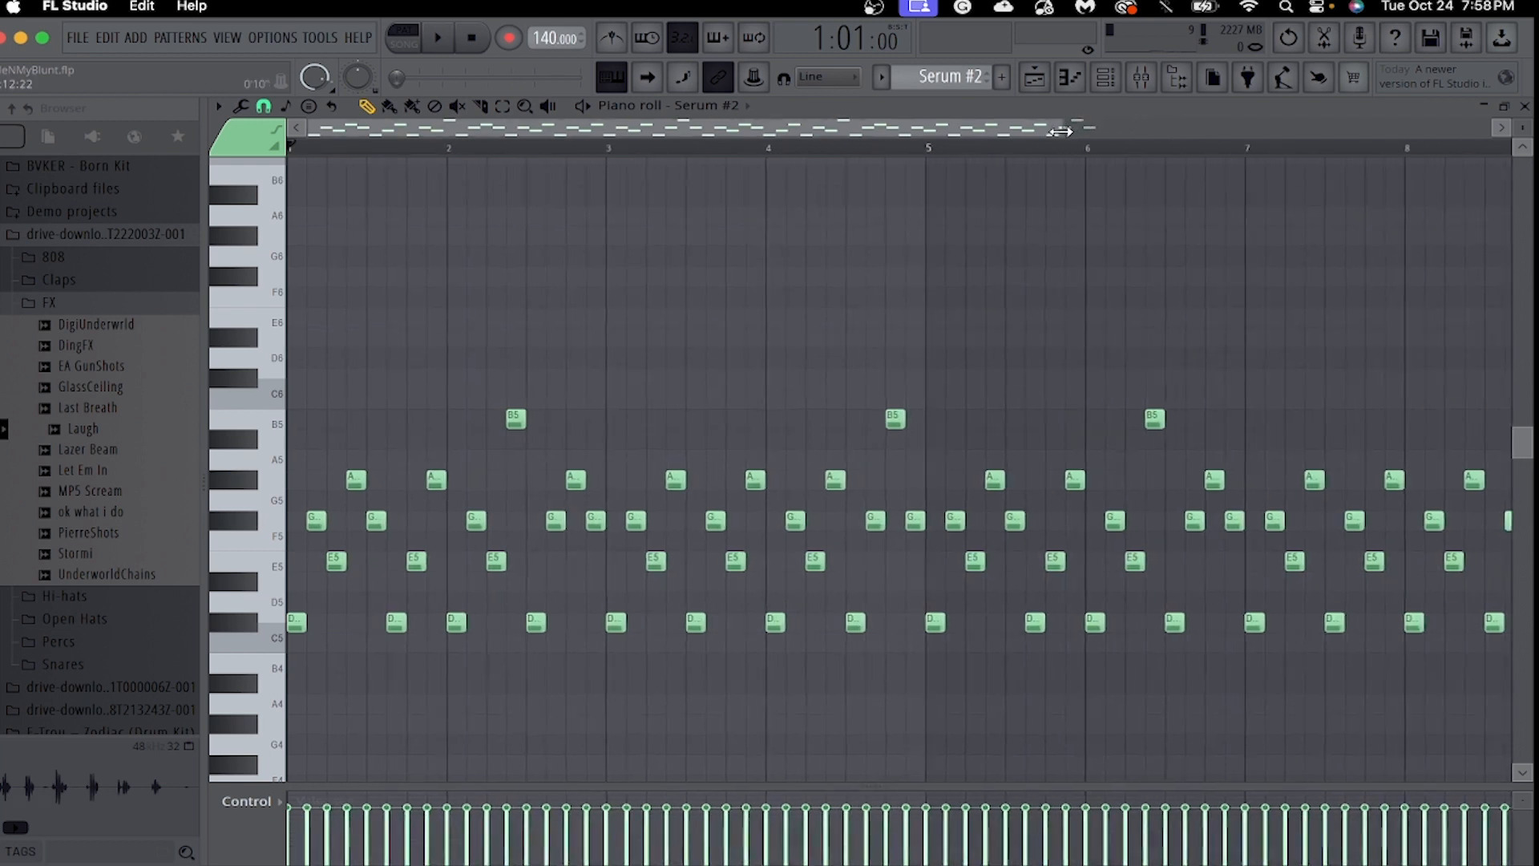
{"action": "left_click", "coordinate": [1103, 84]}
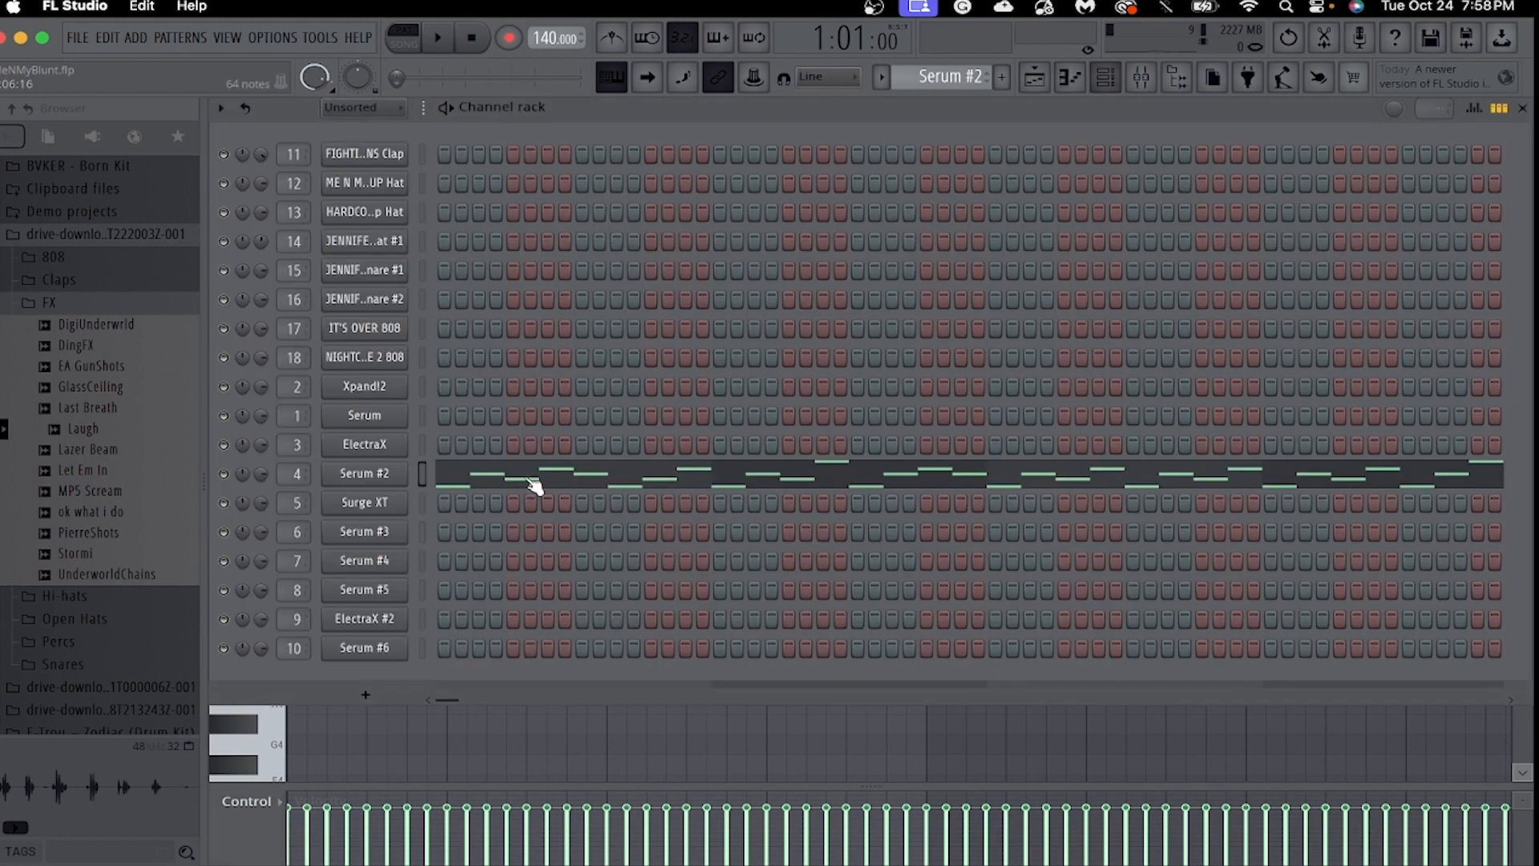
{"action": "left_click", "coordinate": [365, 474]}
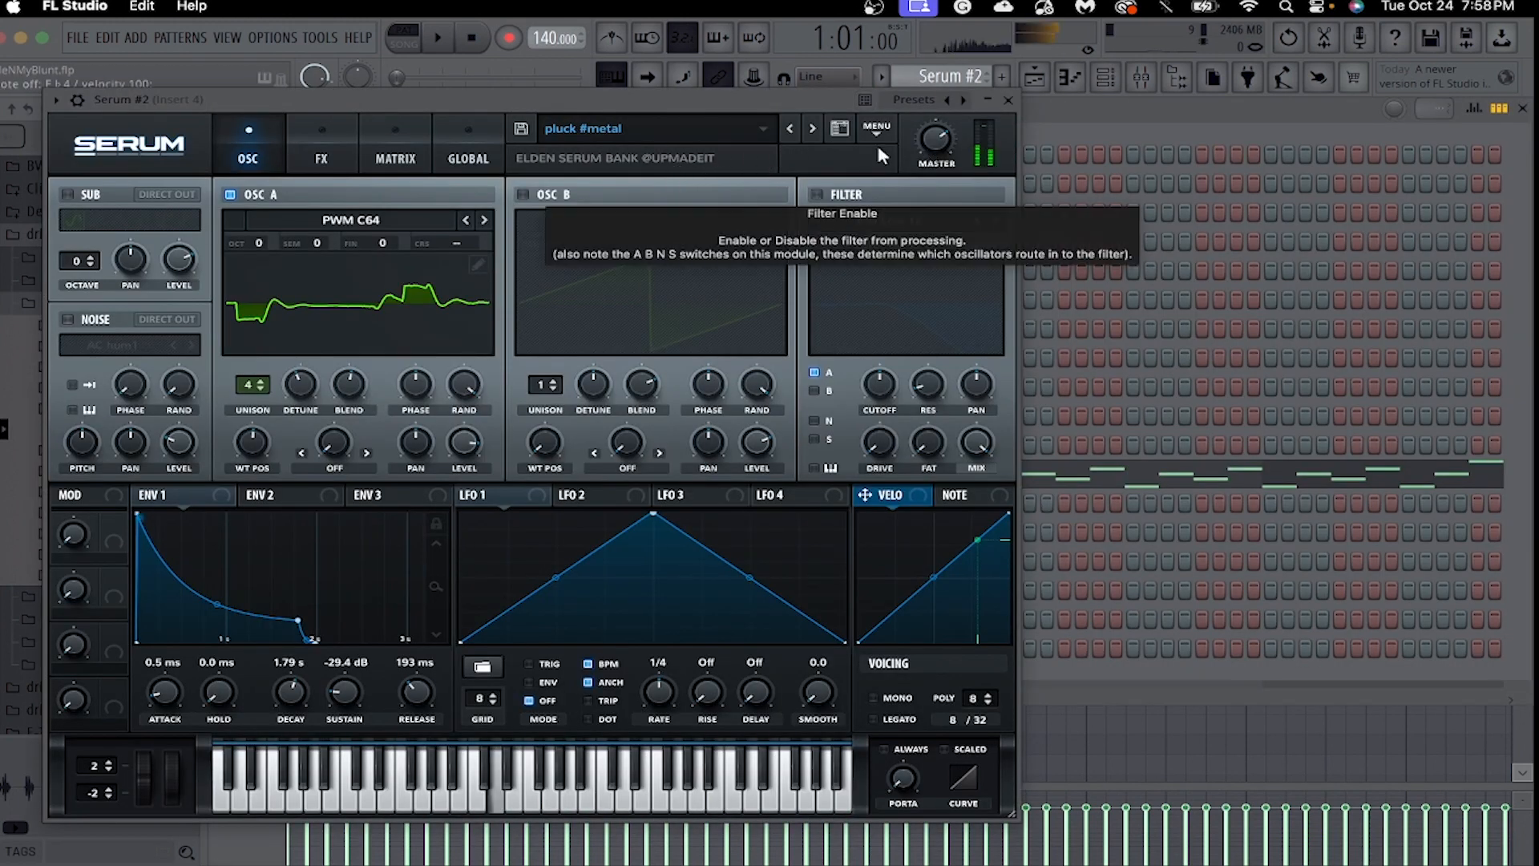
Close the Serum #2 instrument, play its melody through in the piano roll, and stop playback.
{"action": "left_click", "coordinate": [1009, 100]}
{"action": "left_click", "coordinate": [1071, 81]}
{"action": "key", "text": "space"}
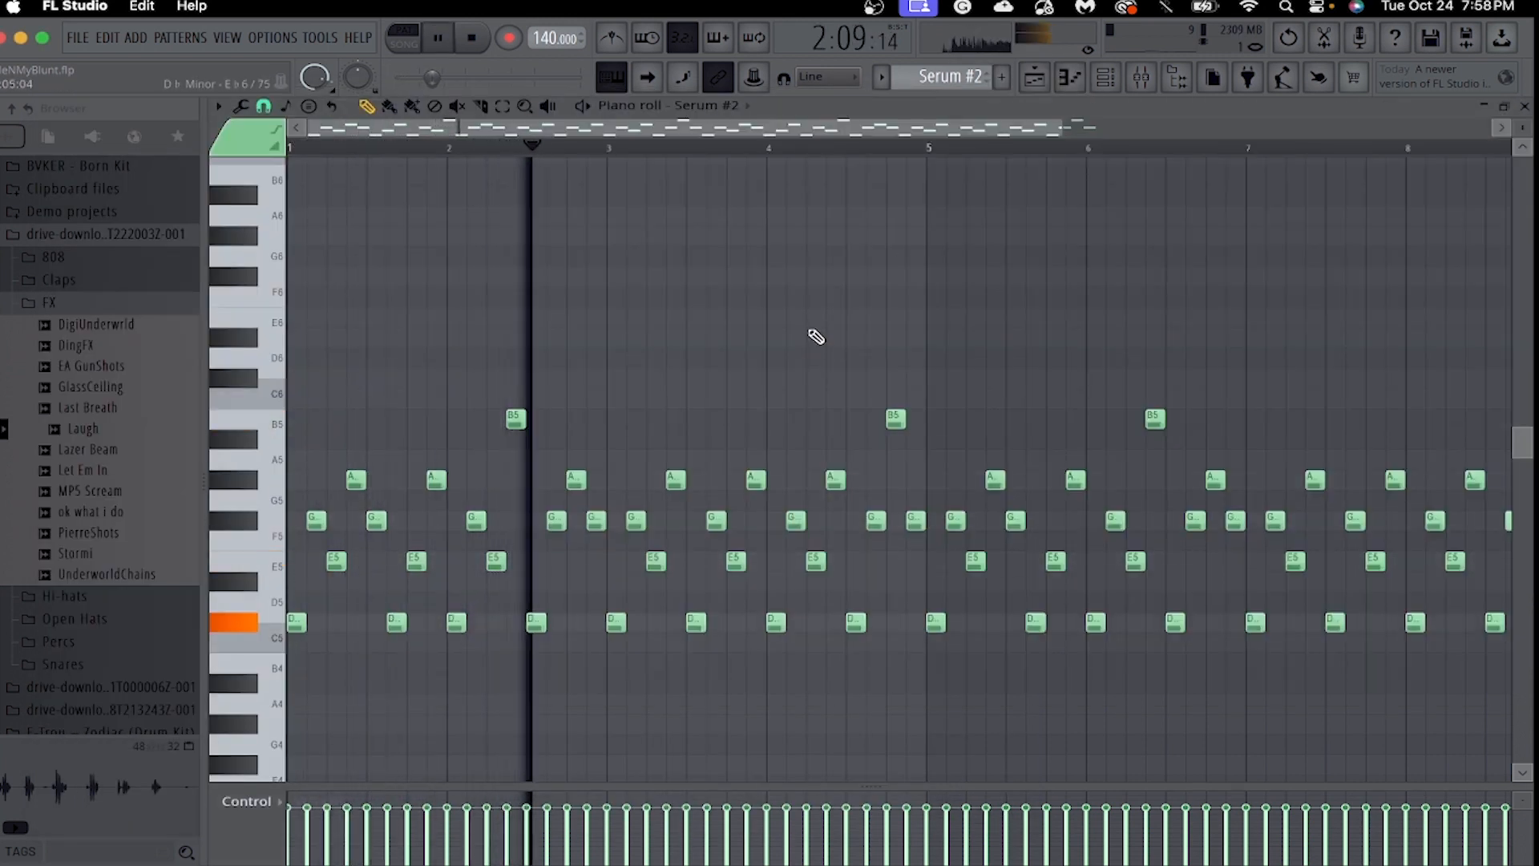
{"action": "left_click_drag", "start_coordinate": [1062, 129], "coordinate": [1177, 129]}
{"action": "scroll", "coordinate": [1069, 281], "scroll_direction": "up", "scroll_amount": 3}
{"action": "scroll", "coordinate": [1070, 285], "scroll_direction": "down", "scroll_amount": 3}
{"action": "left_click_drag", "start_coordinate": [1008, 131], "coordinate": [1154, 133]}
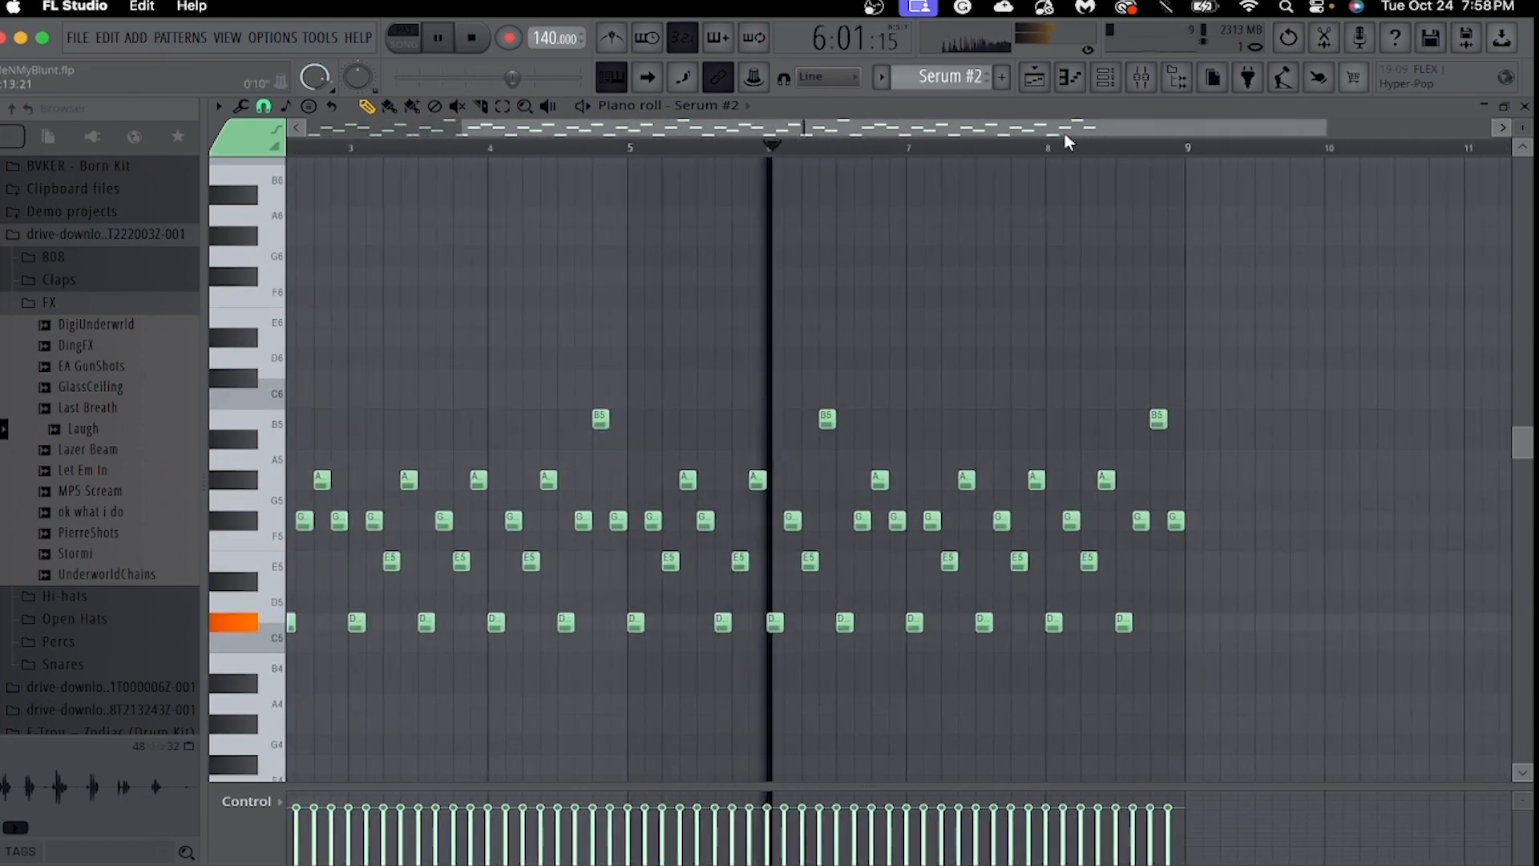
{"action": "left_click", "coordinate": [1070, 77]}
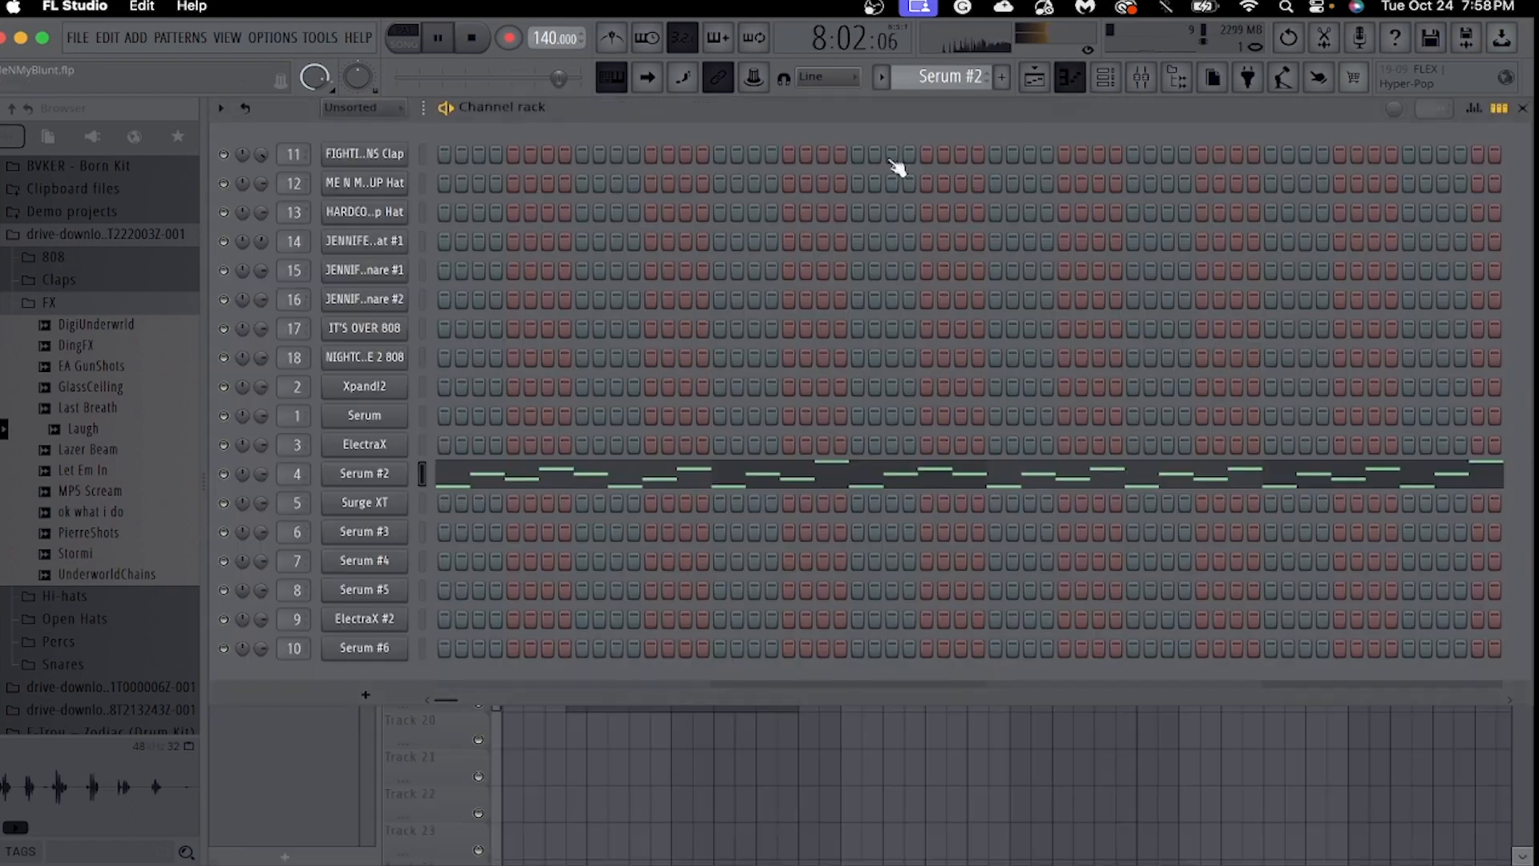
{"action": "left_click", "coordinate": [1069, 88]}
{"action": "key", "text": "space"}
Switch the pattern and piano roll to Surge XT and open its instrument to examine the patch.
{"action": "left_click_drag", "start_coordinate": [949, 85], "coordinate": [948, 93]}
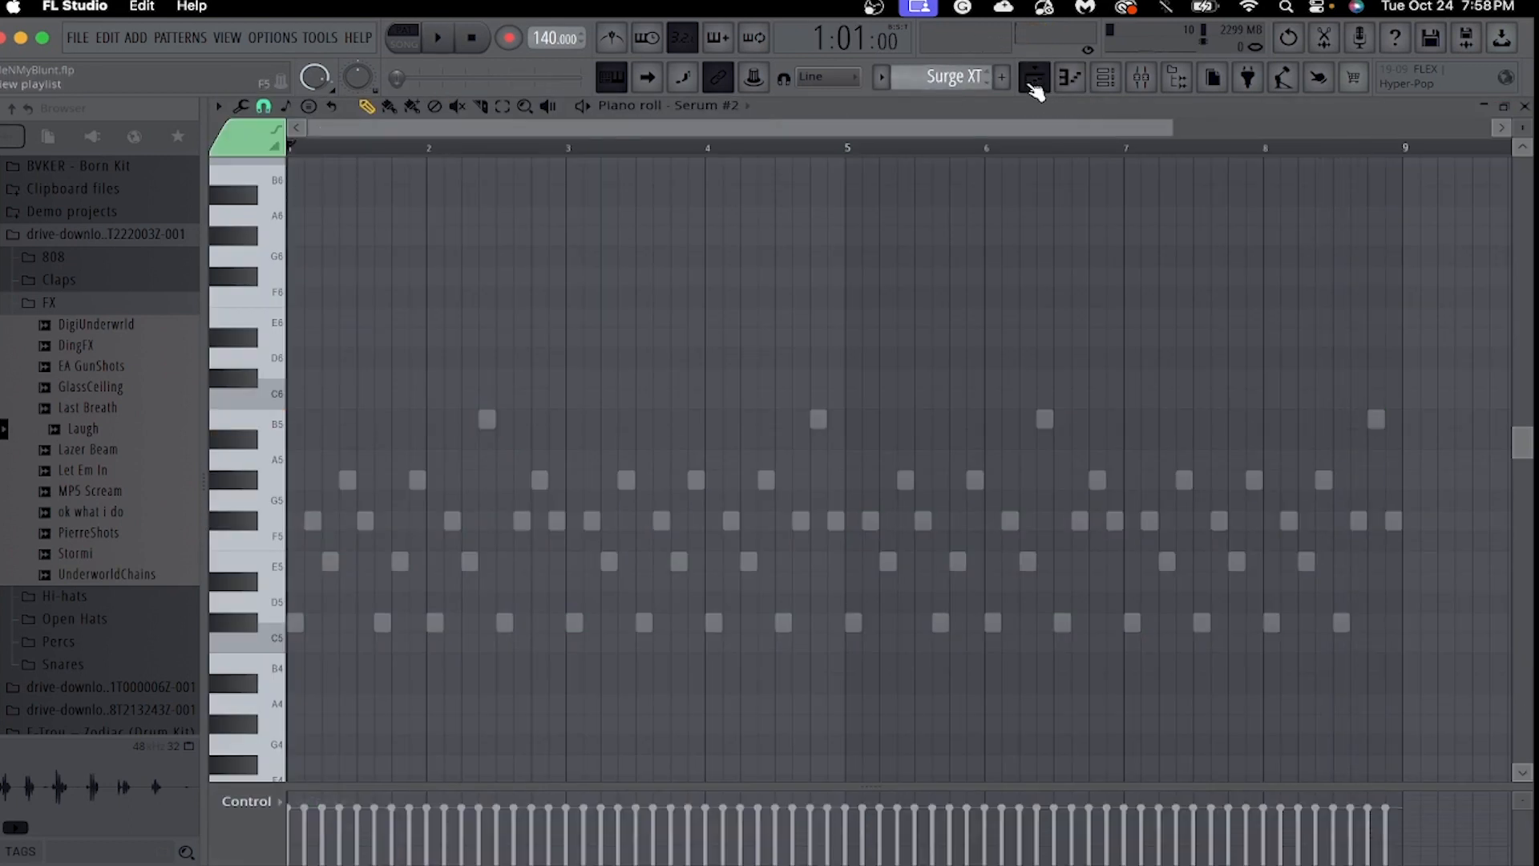
{"action": "left_click", "coordinate": [747, 106]}
{"action": "left_click", "coordinate": [740, 485]}
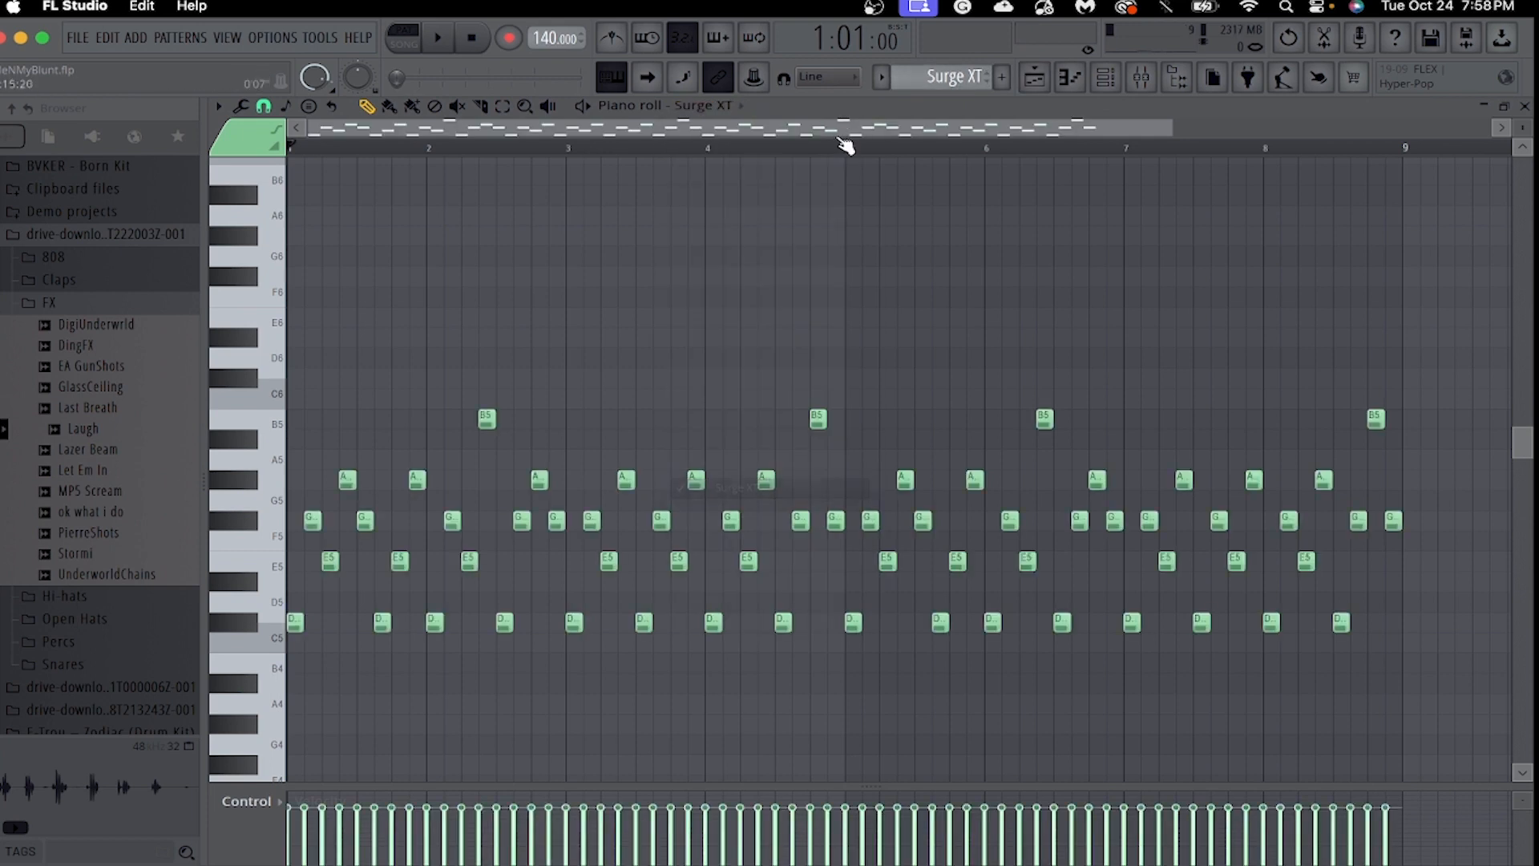
{"action": "left_click", "coordinate": [1115, 80]}
{"action": "left_click", "coordinate": [373, 492]}
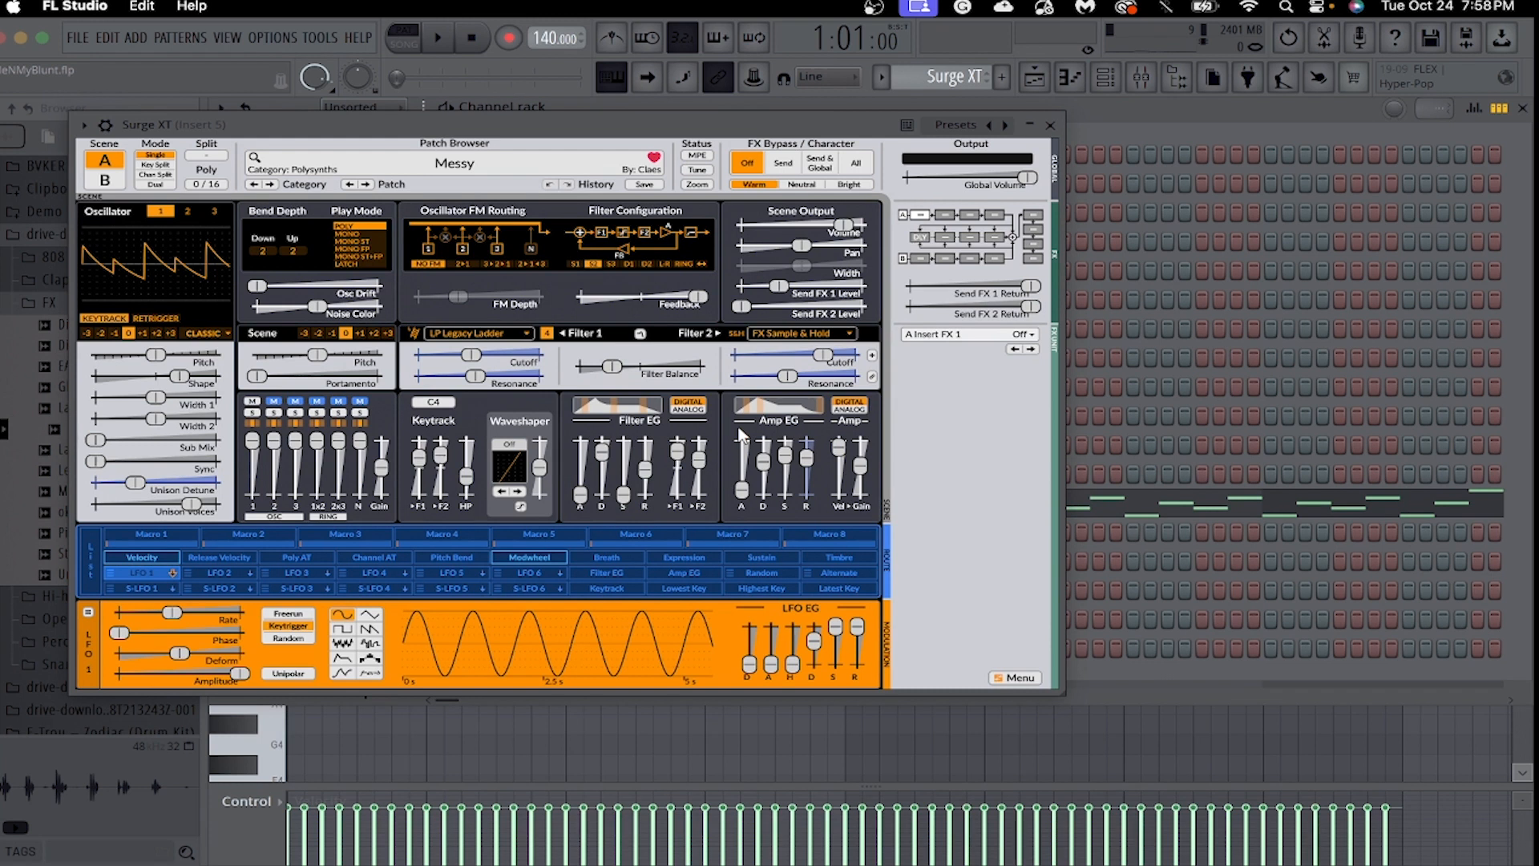
Examine Surge XT's patch list to see which factory category holds the loaded patch.
{"action": "left_click", "coordinate": [442, 165]}
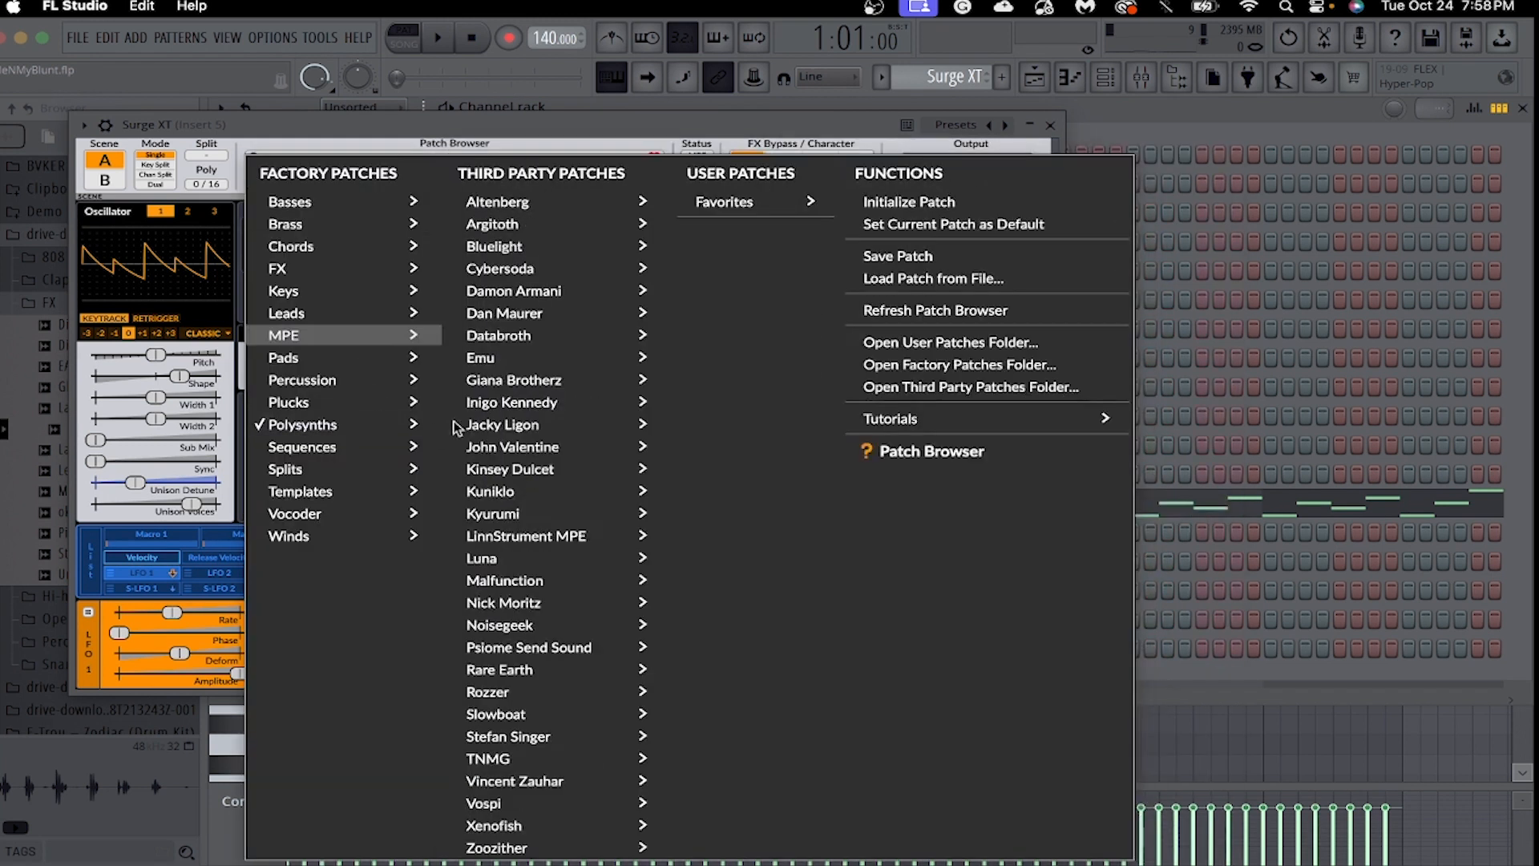
{"action": "left_click", "coordinate": [764, 128]}
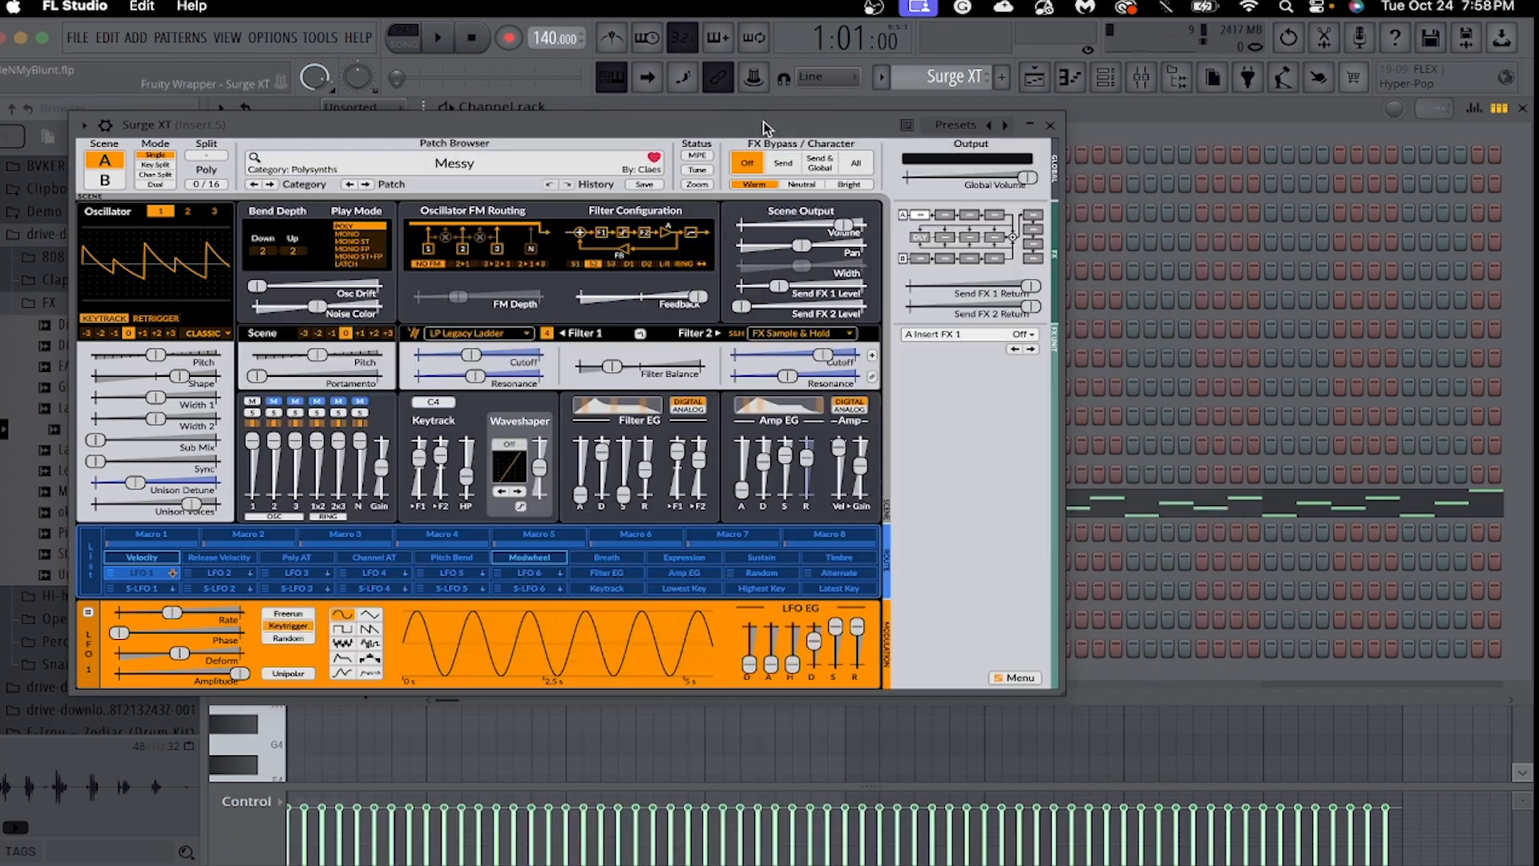
{"action": "left_click", "coordinate": [535, 159]}
{"action": "left_click", "coordinate": [878, 131]}
Close the Surge XT instrument, play its melody through in the piano roll, and stop playback.
{"action": "left_click", "coordinate": [1051, 126]}
{"action": "left_click", "coordinate": [1071, 78]}
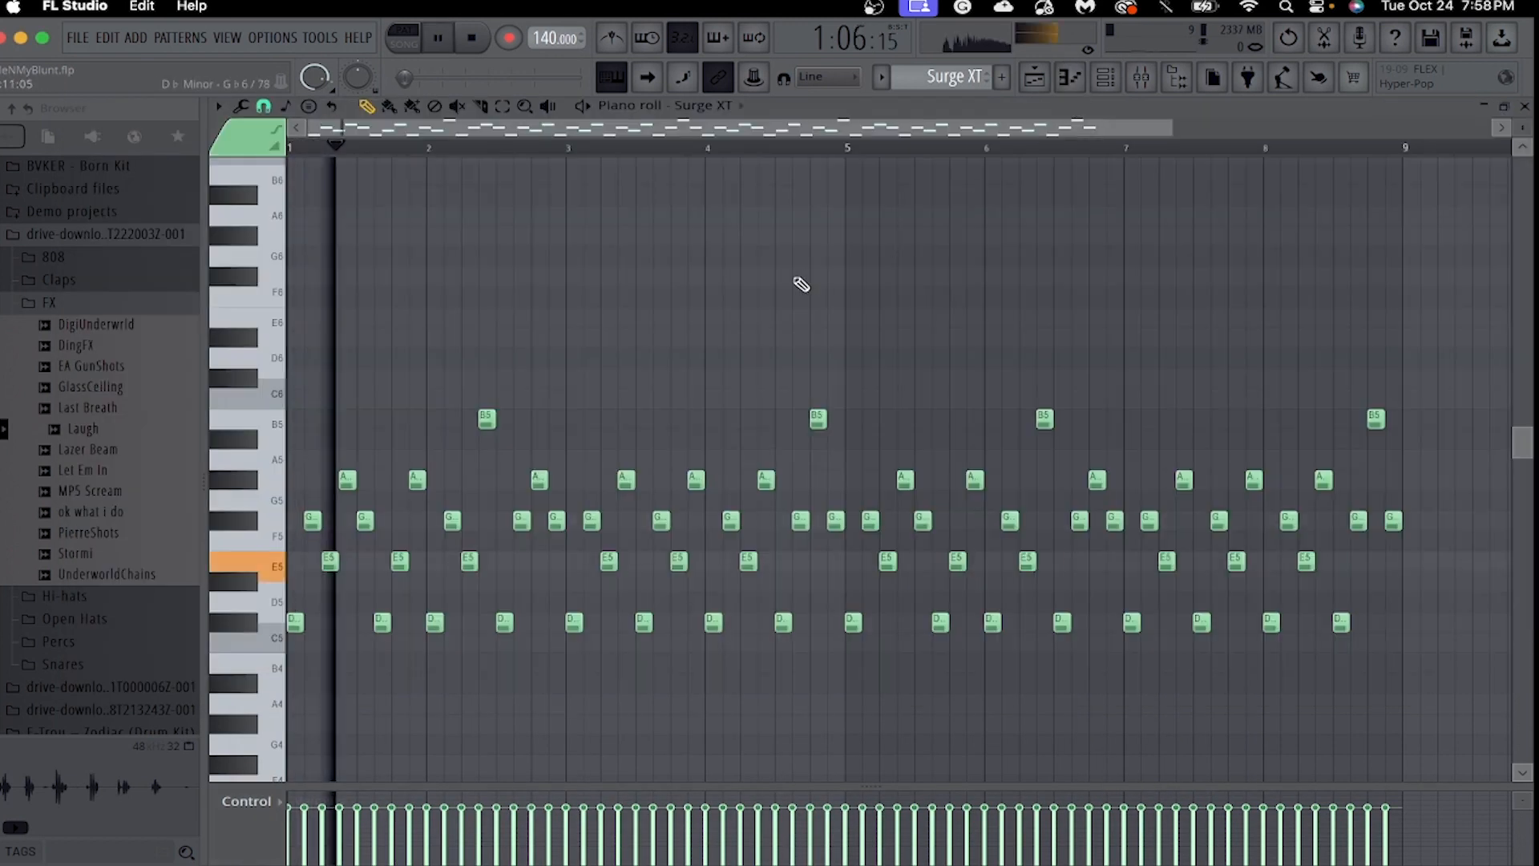
{"action": "left_click_drag", "start_coordinate": [1173, 131], "coordinate": [1229, 232]}
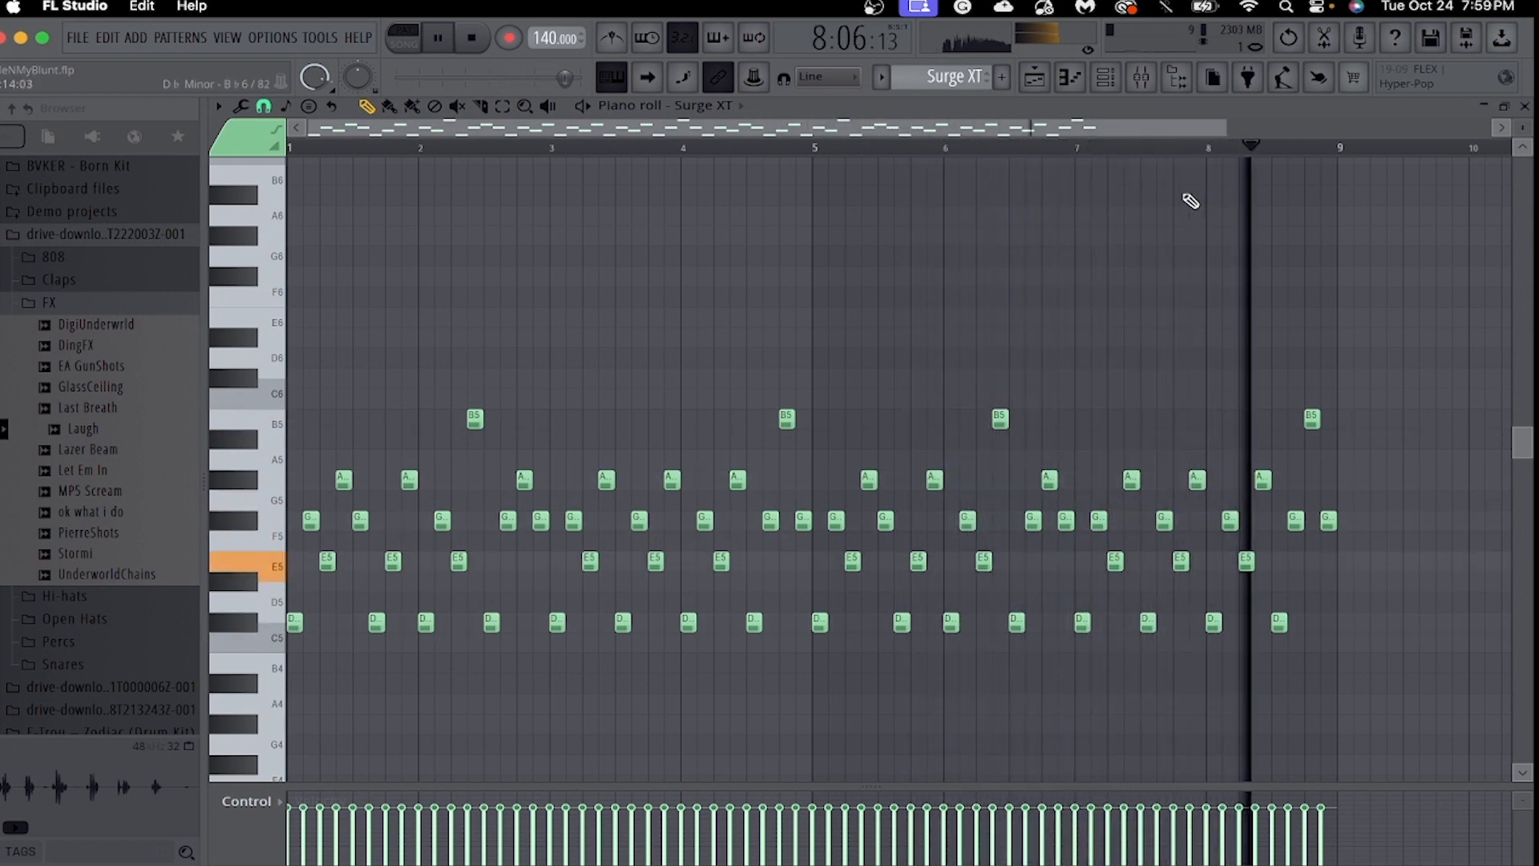
{"action": "key", "text": "space"}
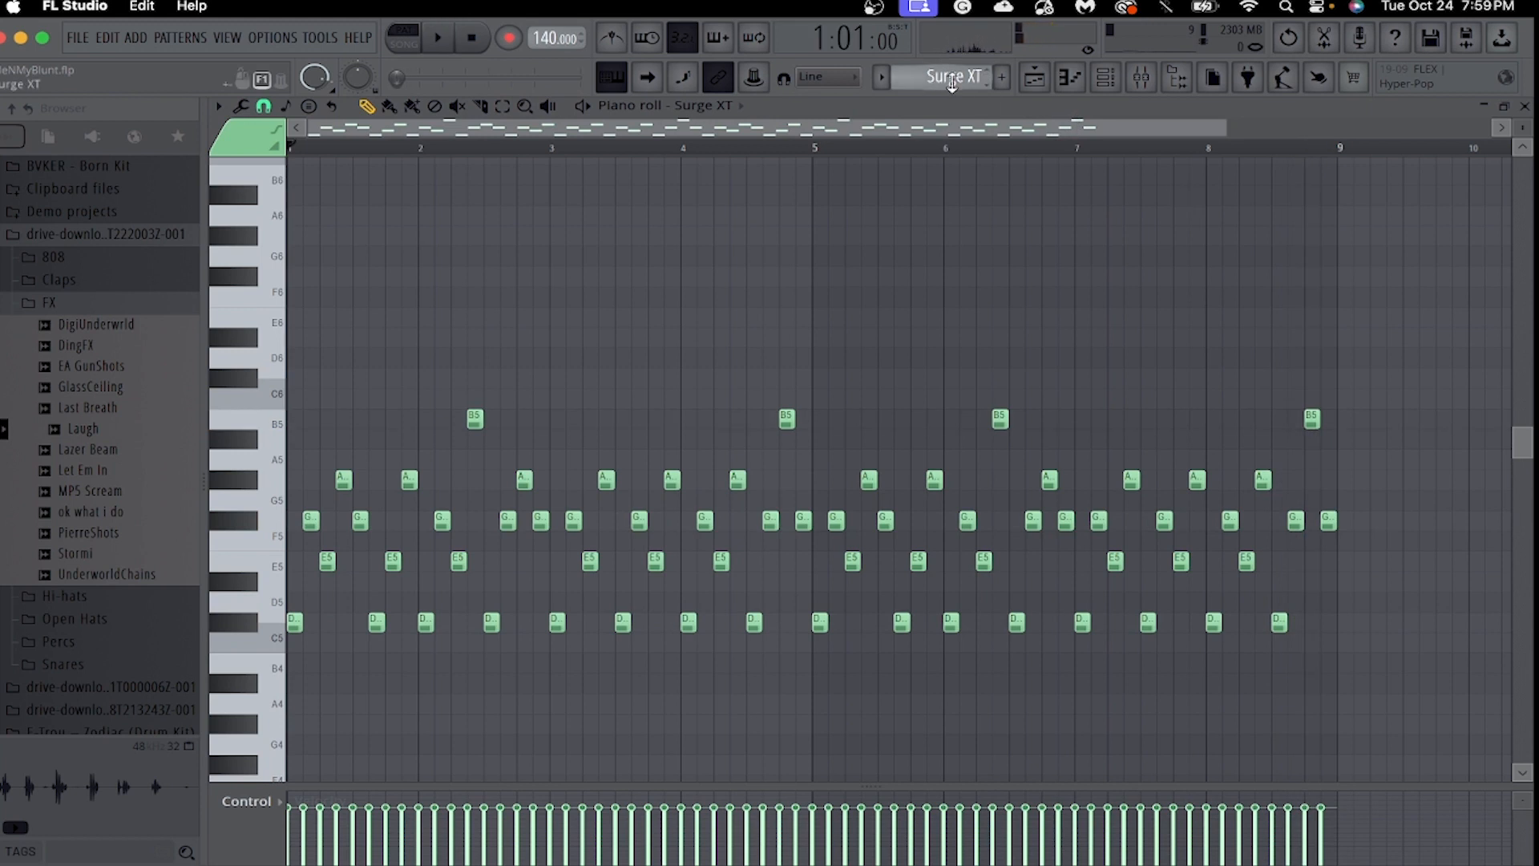
Switch the pattern and piano roll to Serum #3 and examine its instrument's preset in the Arcalyst Vol 2 Serum Bank list.
{"action": "left_click", "coordinate": [1071, 80]}
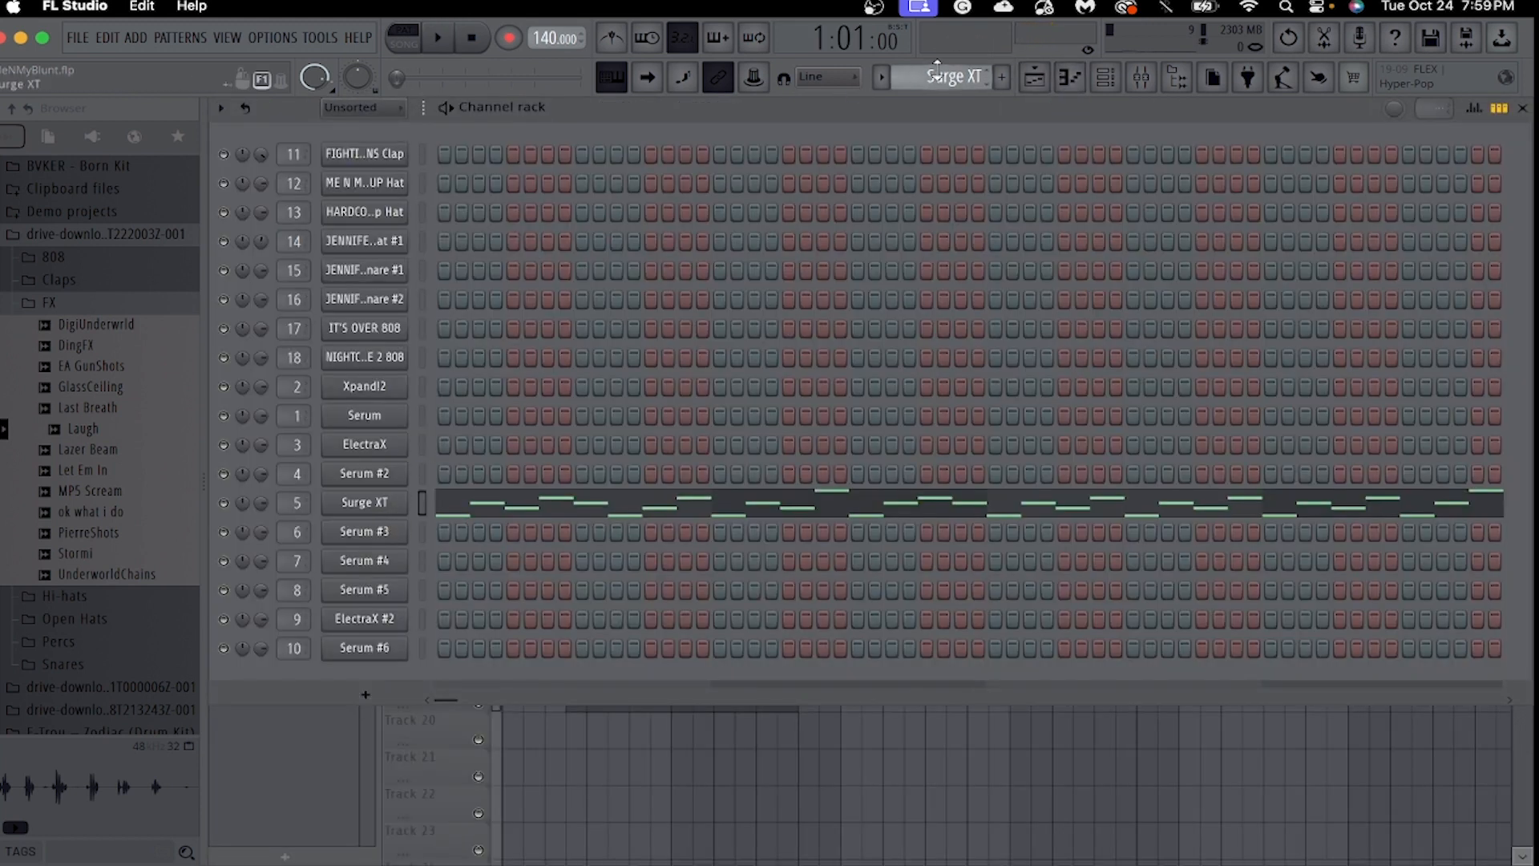
{"action": "scroll", "coordinate": [951, 72], "scroll_direction": "down", "scroll_amount": 1}
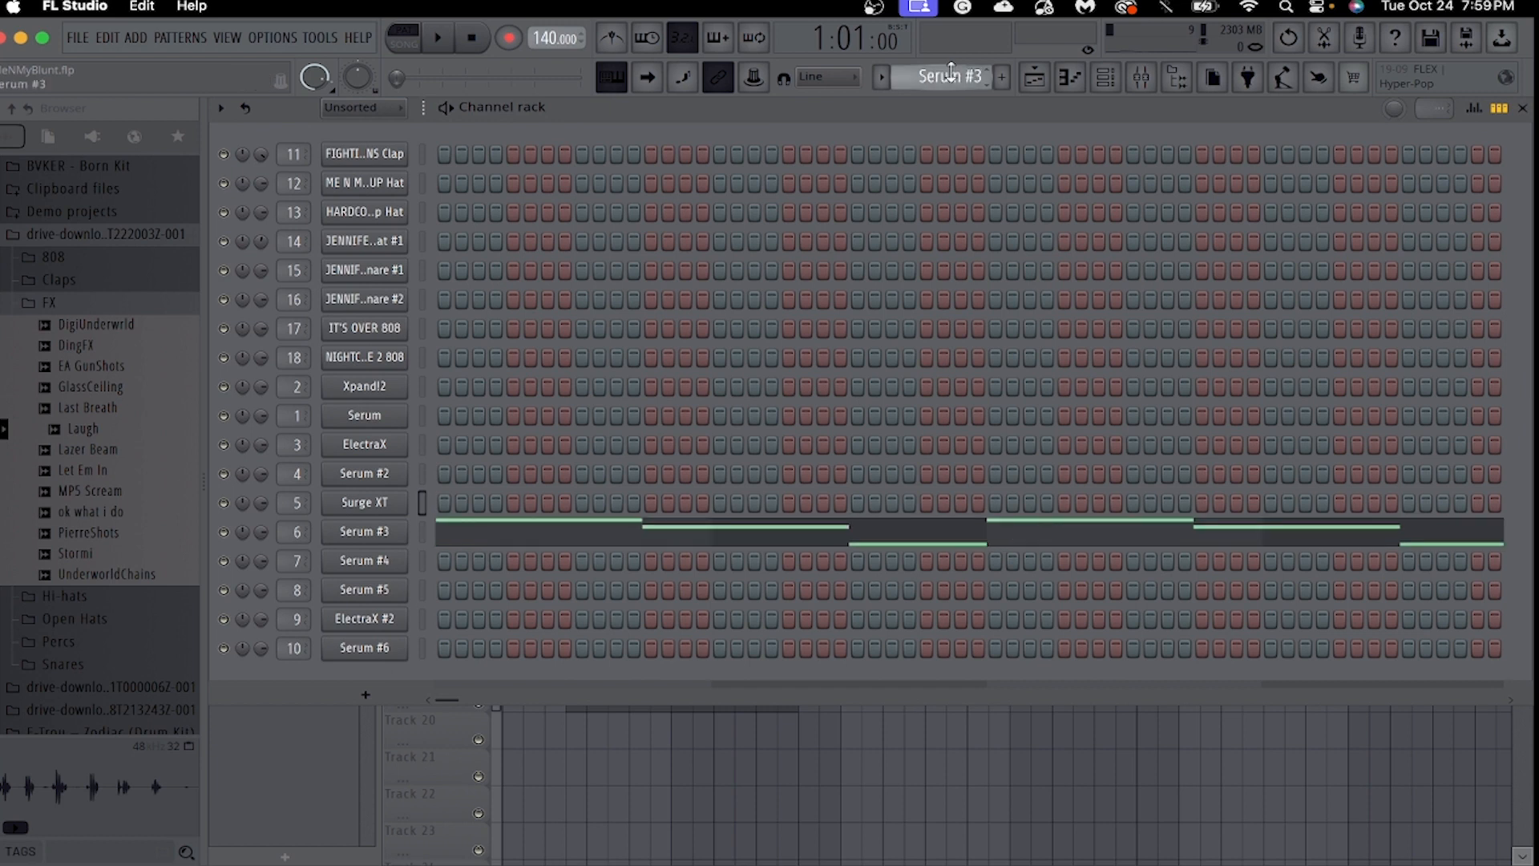
{"action": "left_click", "coordinate": [439, 530]}
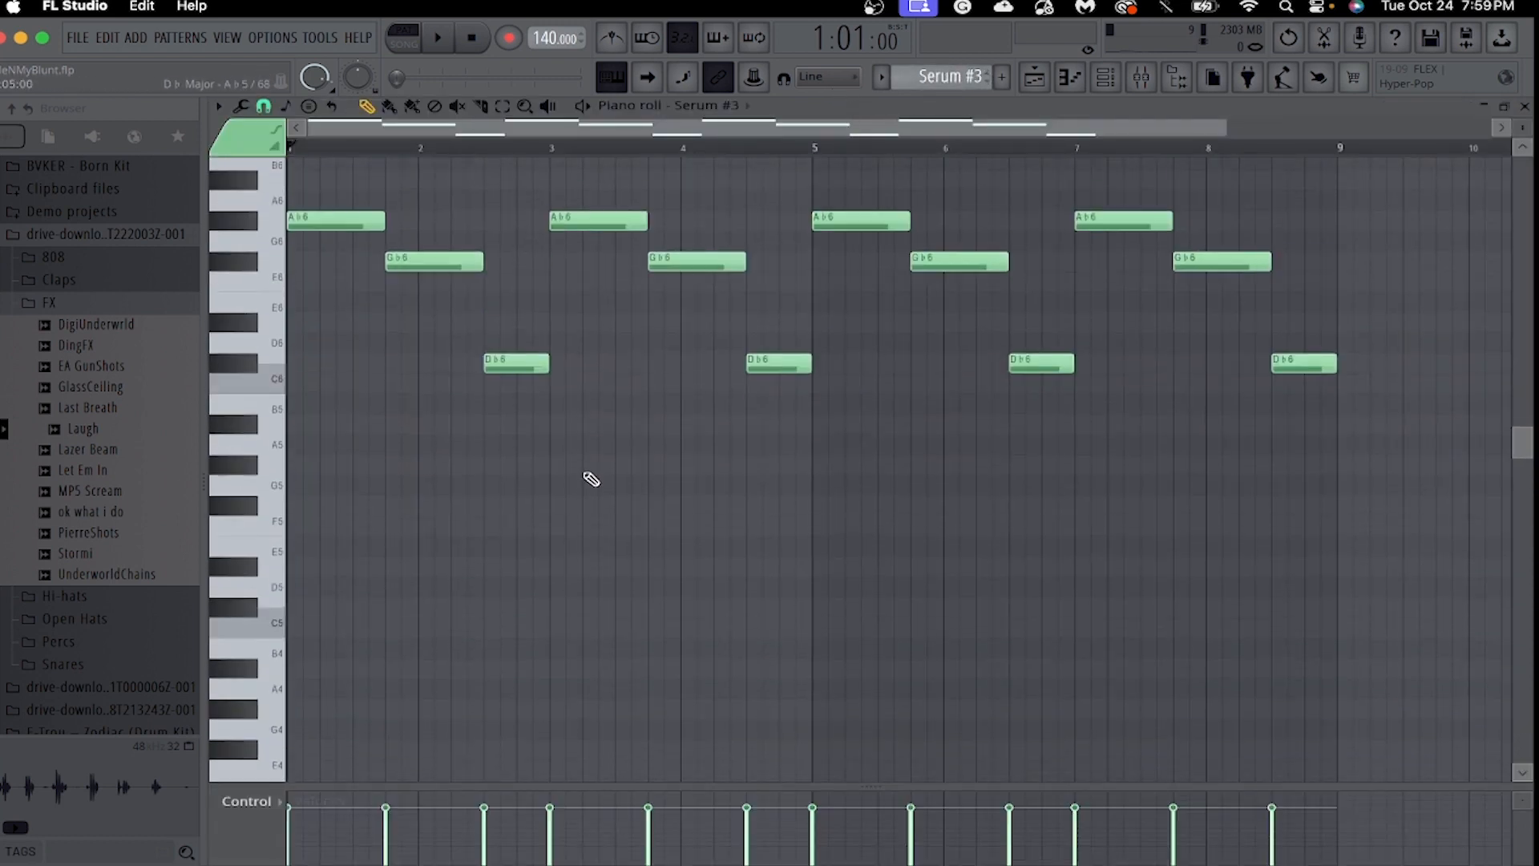
{"action": "key", "text": "F6"}
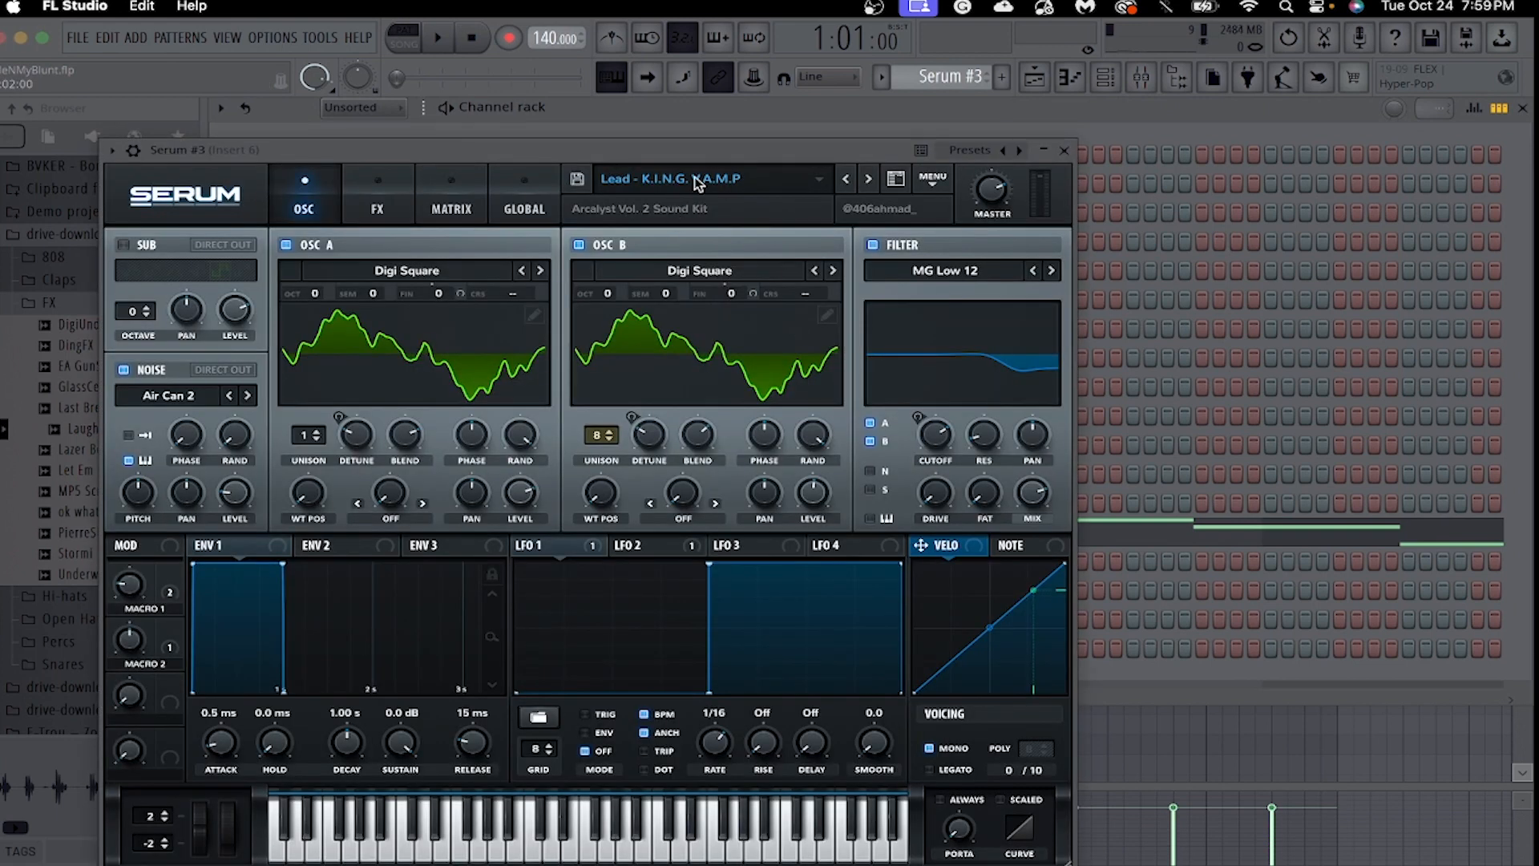
{"action": "left_click", "coordinate": [698, 182]}
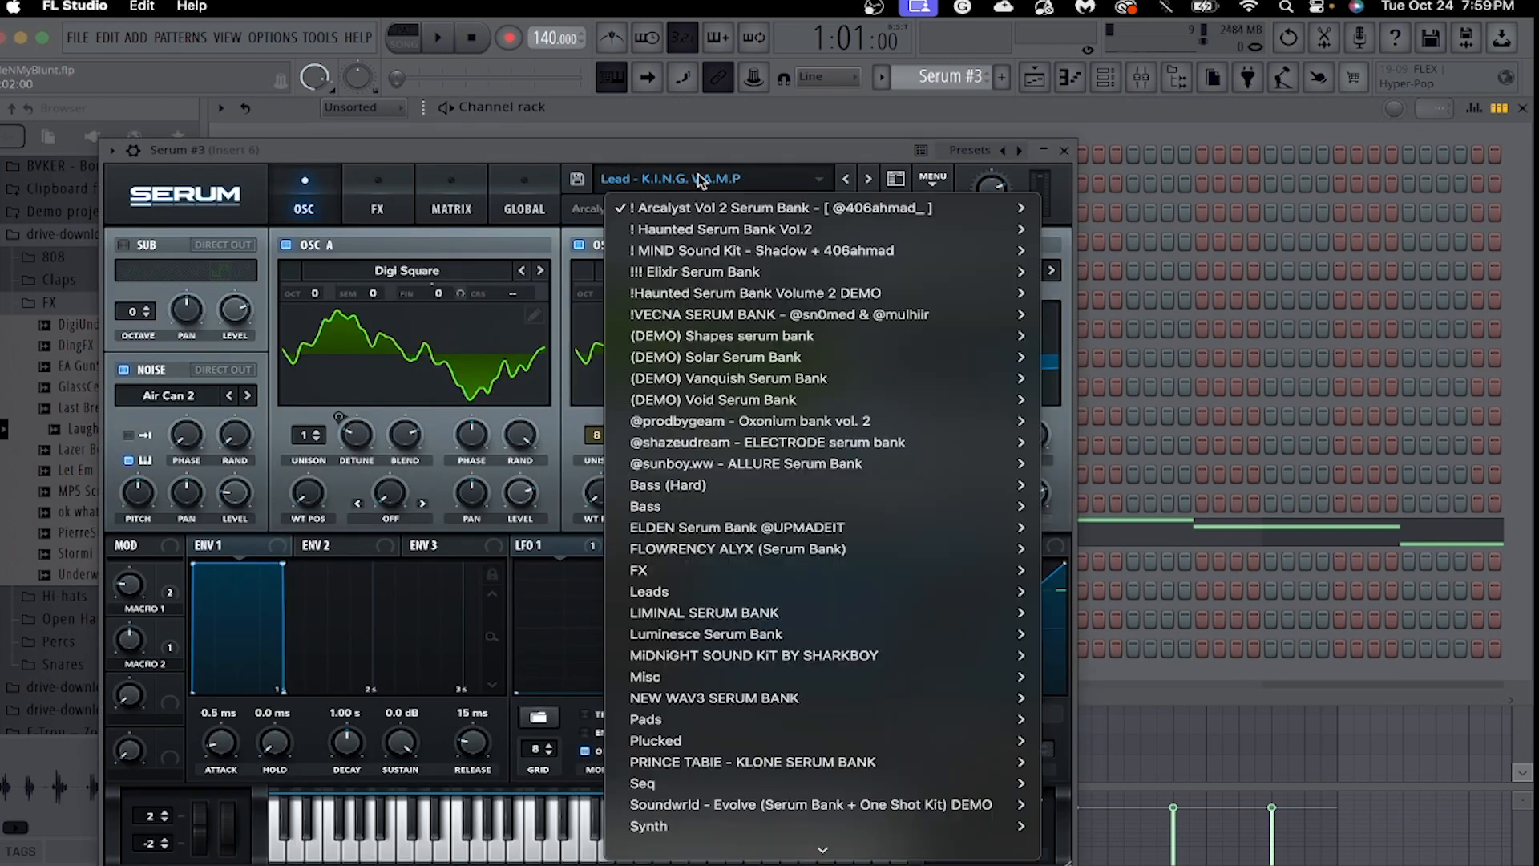
{"action": "mouse_move", "coordinate": [771, 214]}
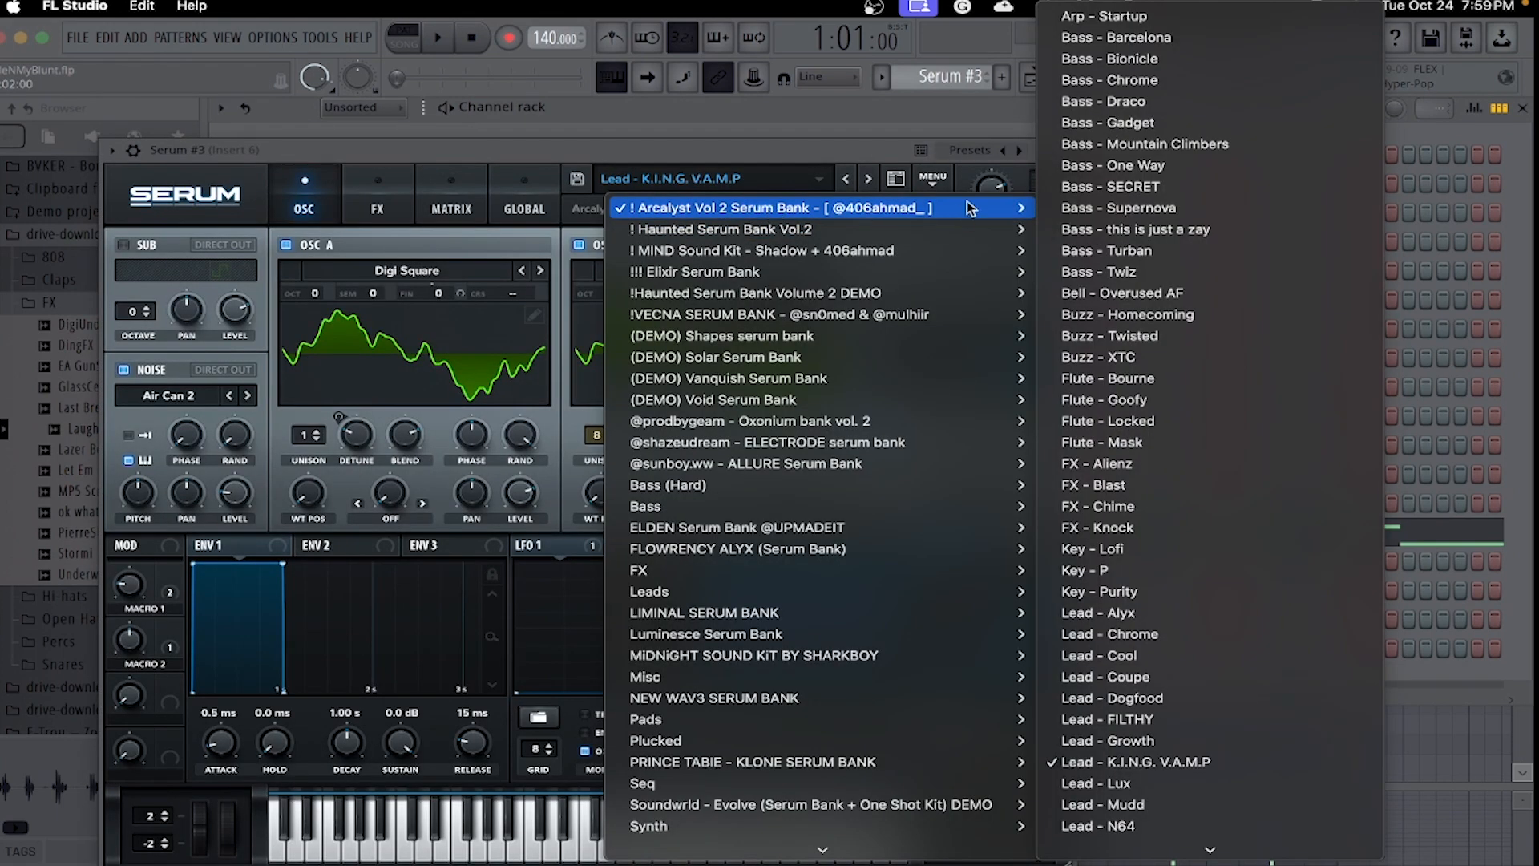
{"action": "mouse_move", "coordinate": [924, 209]}
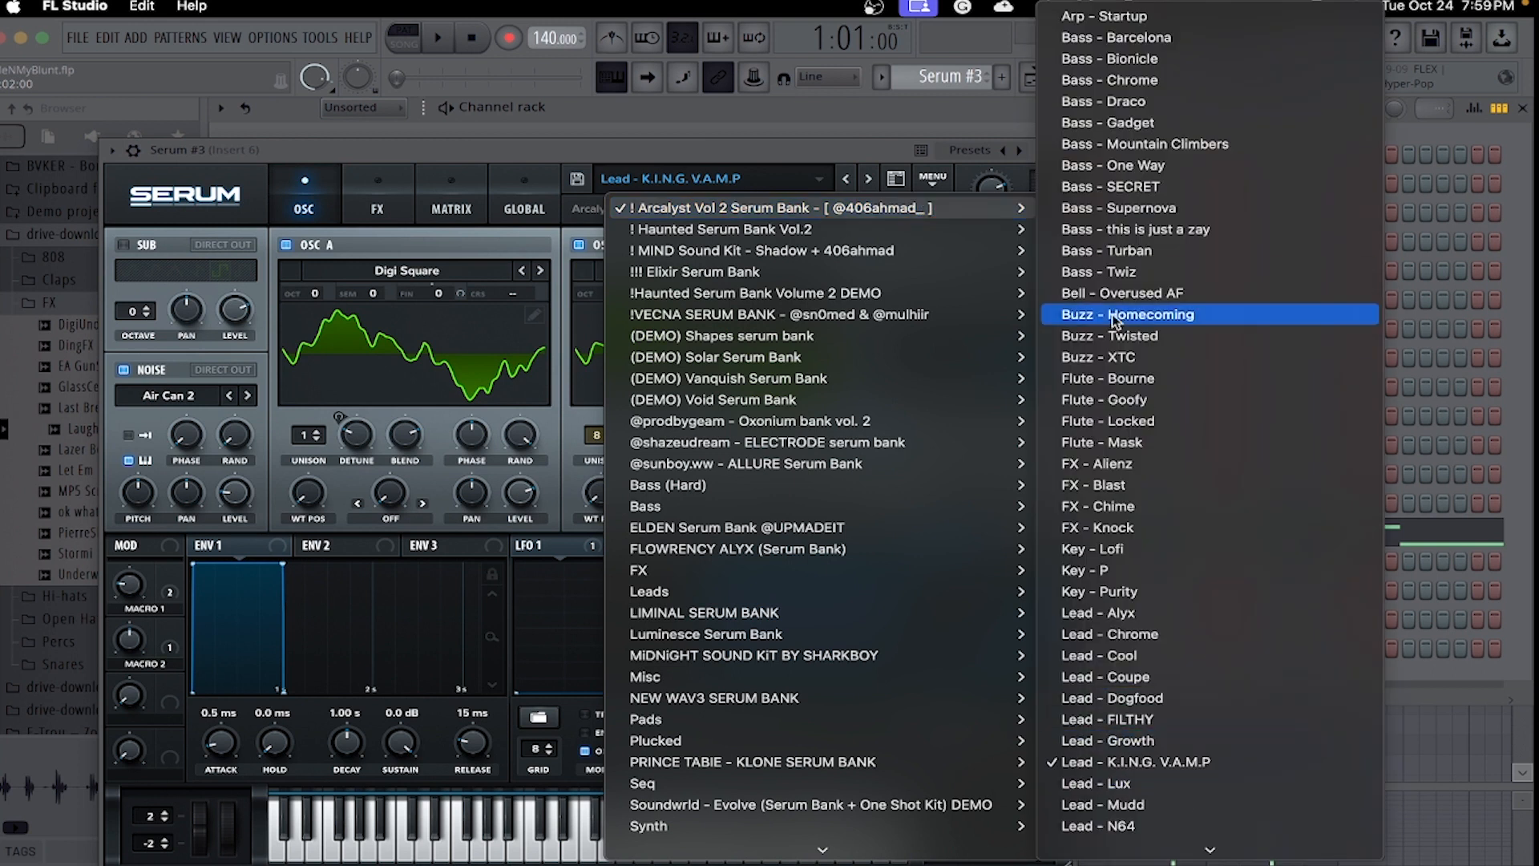
{"action": "left_click", "coordinate": [1052, 138]}
Close the Serum #3 instrument and play its melody through in the piano roll.
{"action": "left_click", "coordinate": [1072, 78]}
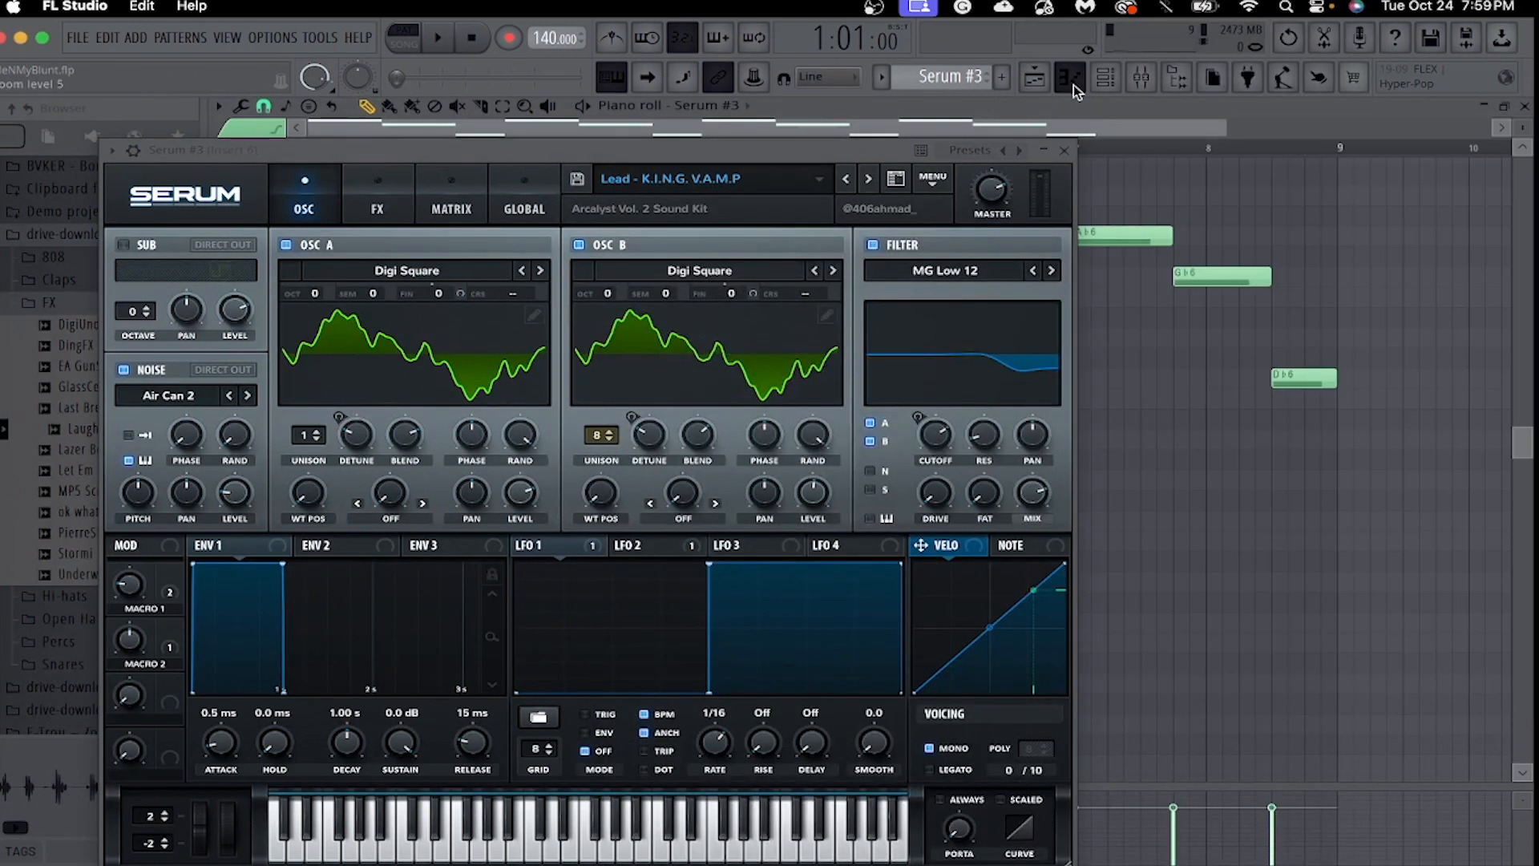
{"action": "left_click", "coordinate": [1068, 152]}
{"action": "key", "text": "space"}
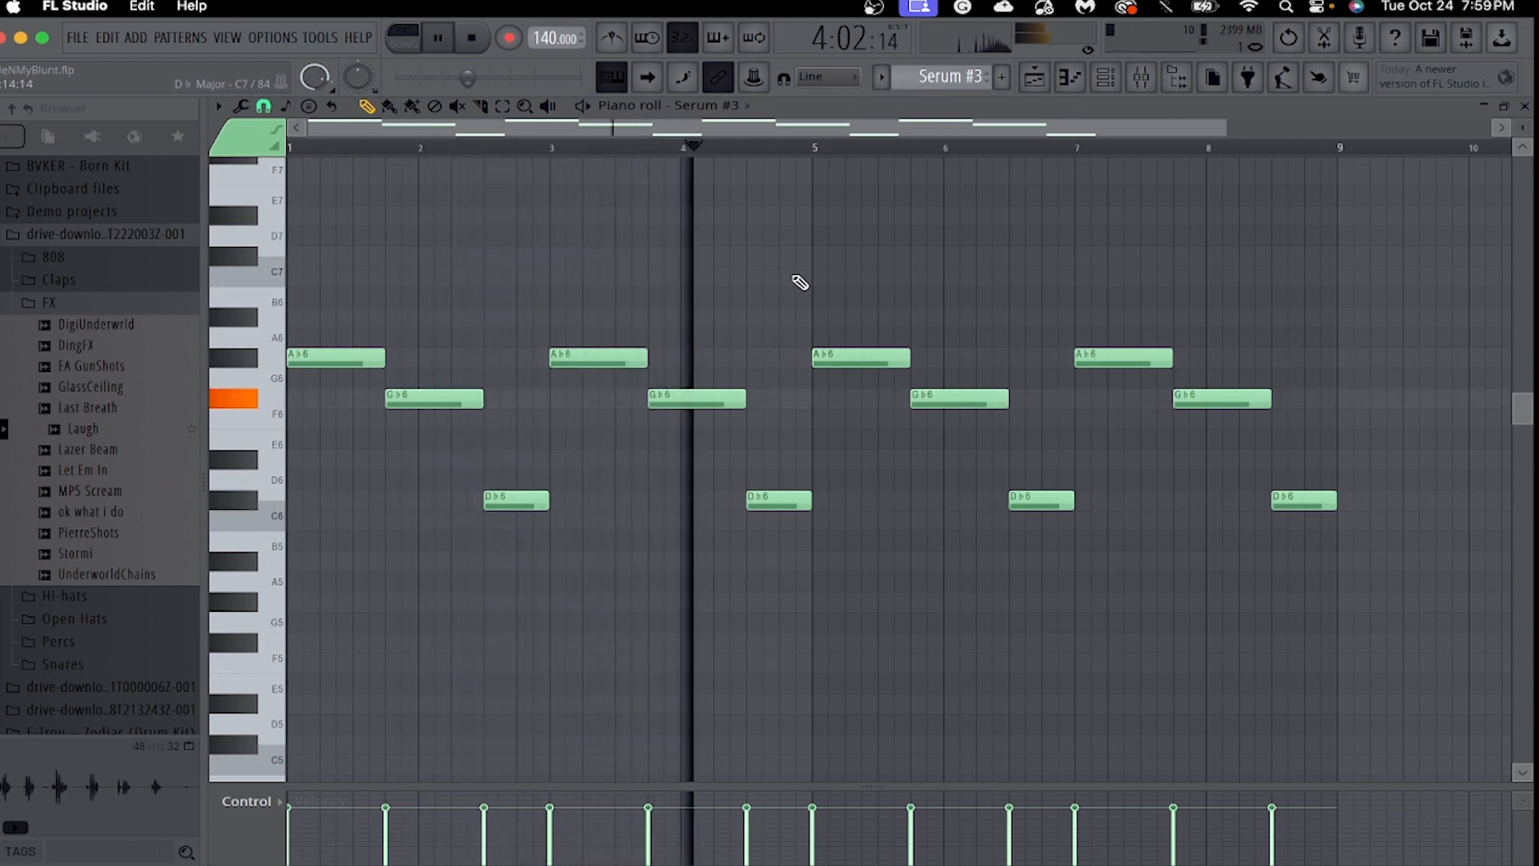
{"action": "key", "text": "XF86AudioRaiseVolume"}
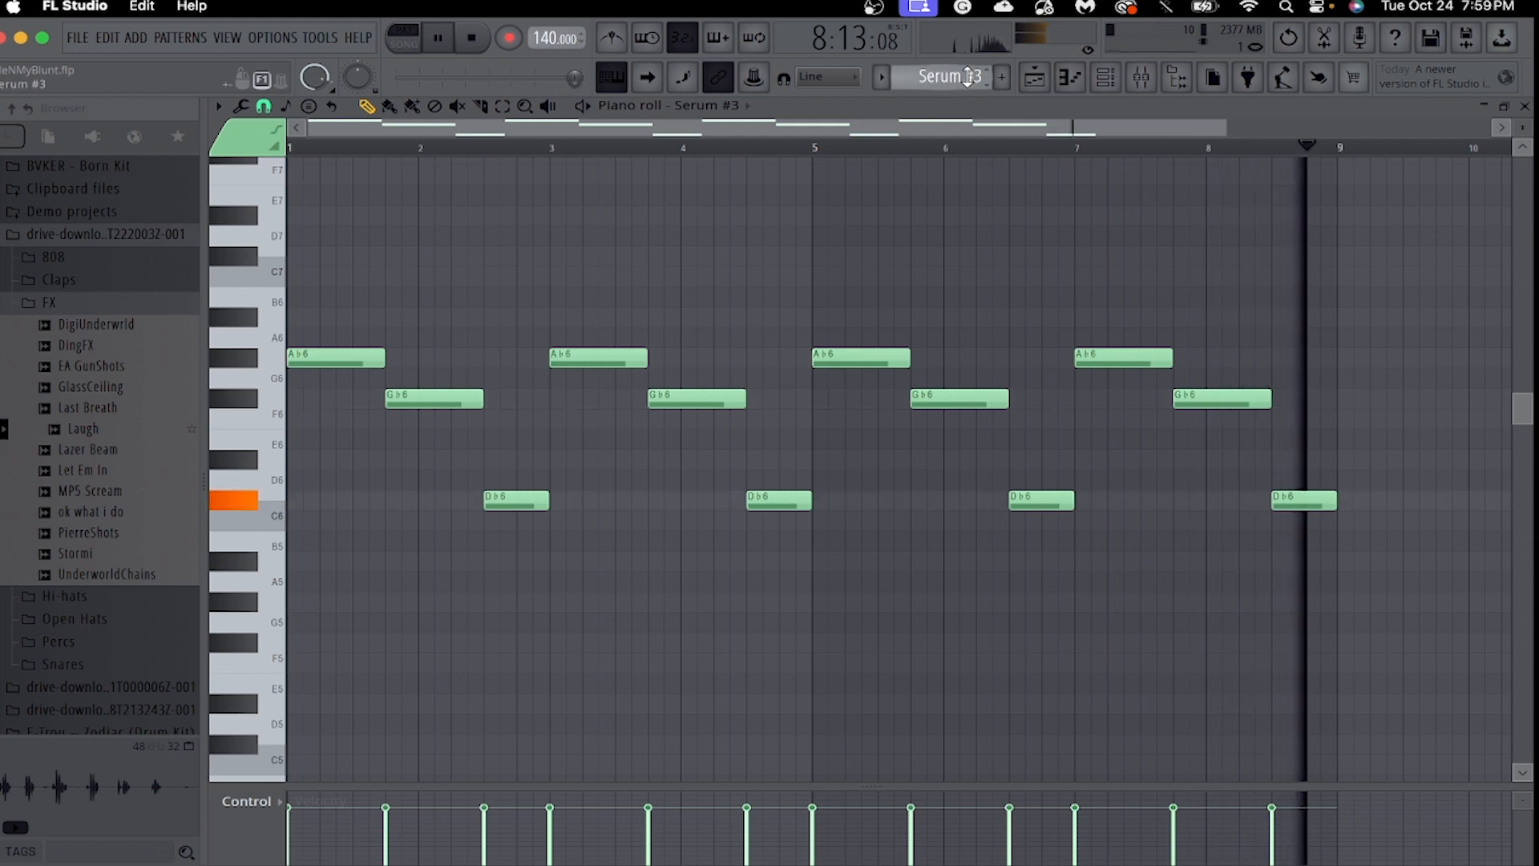
Switch the pattern to Serum #4 and show its notes in the piano roll, fitted across bars 1 to 9.
{"action": "scroll", "coordinate": [975, 78], "scroll_direction": "down", "scroll_amount": 1}
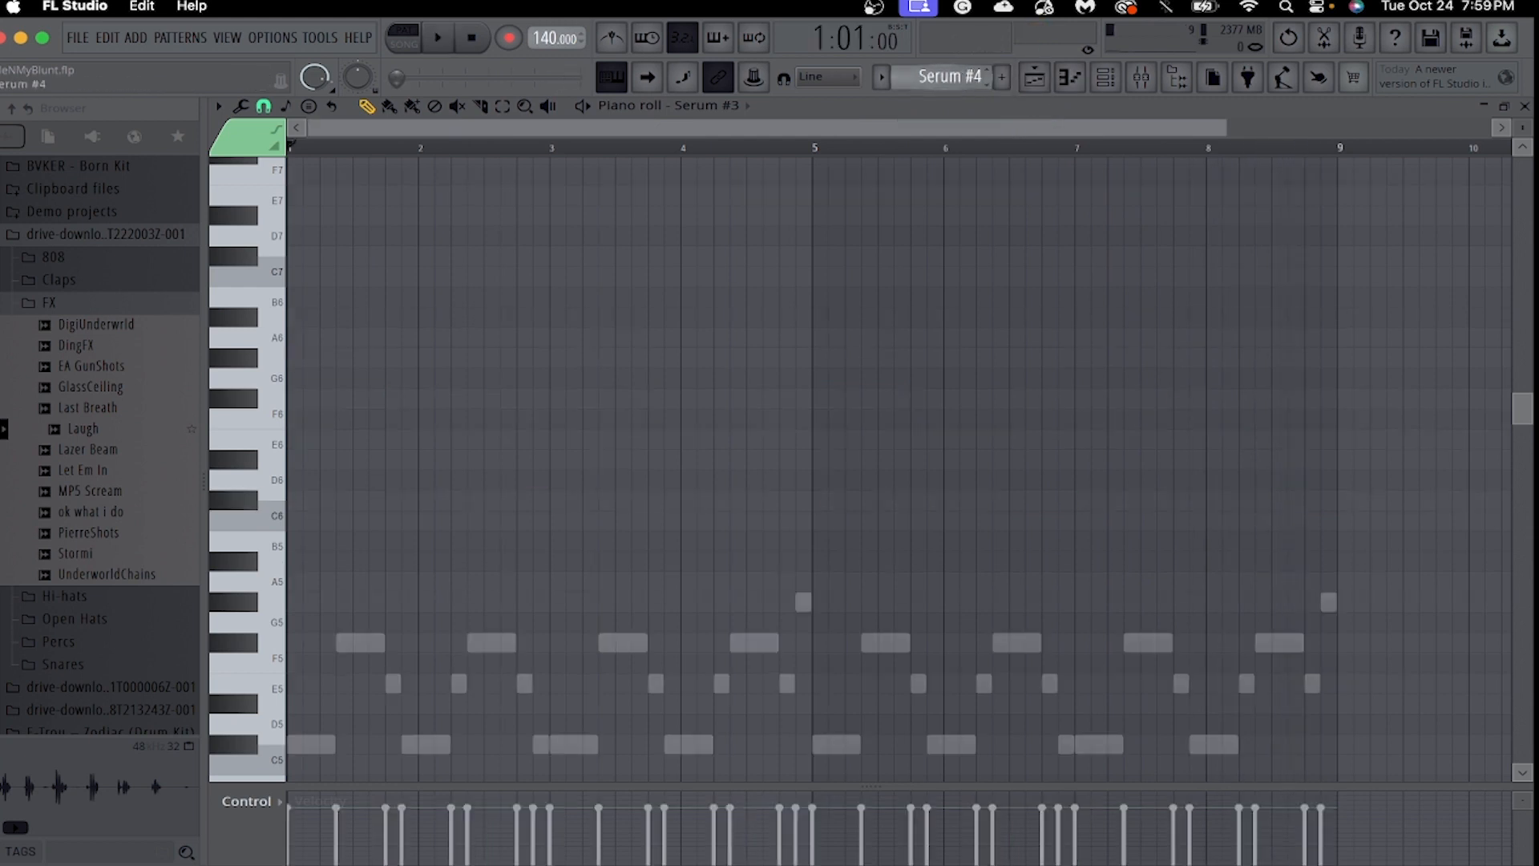
{"action": "left_click", "coordinate": [1081, 83]}
{"action": "left_click", "coordinate": [1080, 82]}
{"action": "left_click", "coordinate": [1104, 79]}
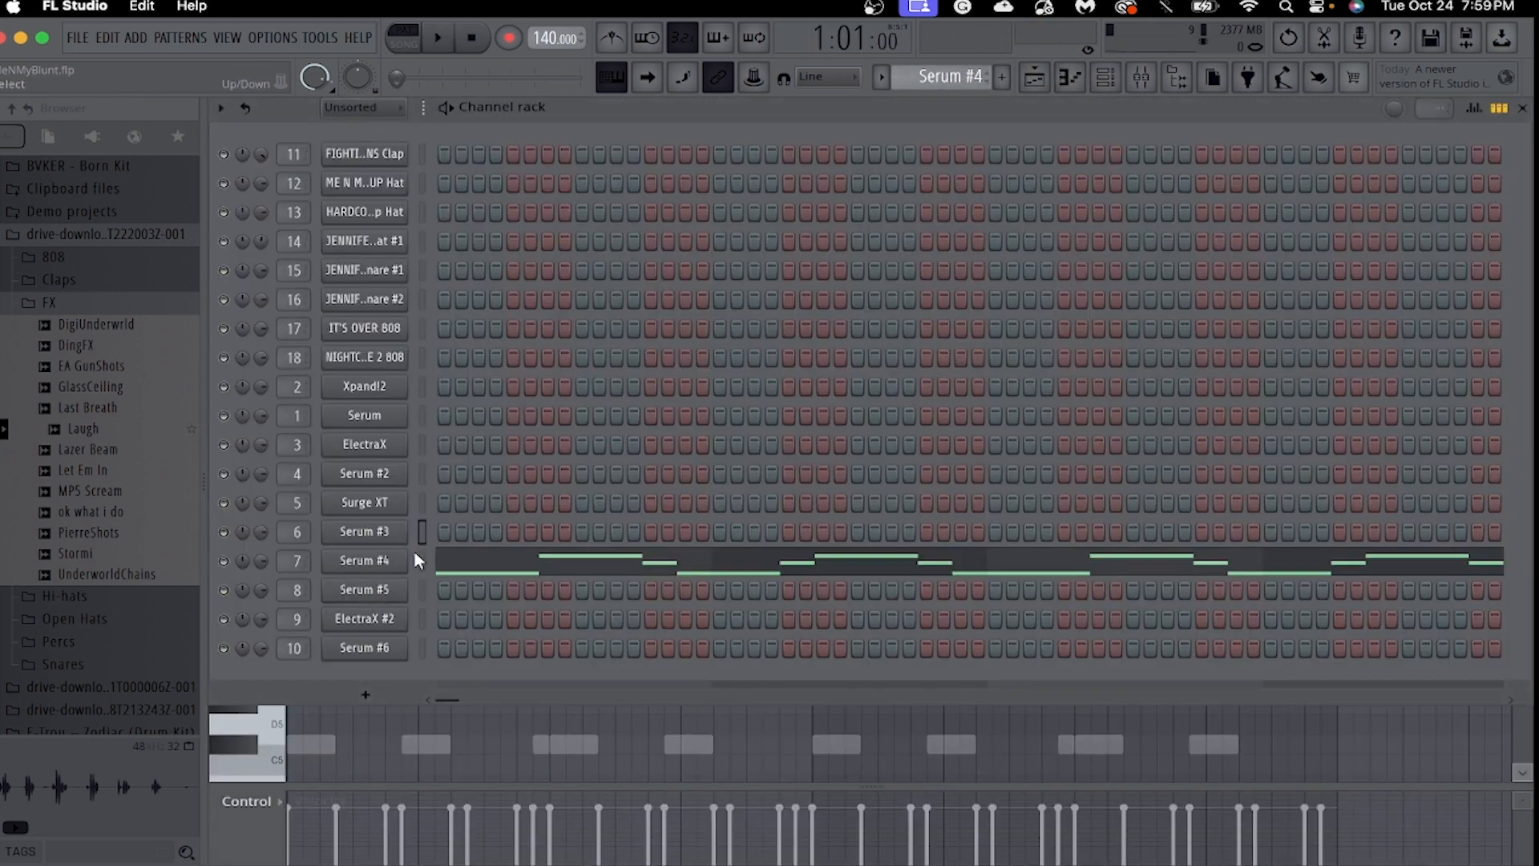
{"action": "left_click", "coordinate": [474, 560]}
{"action": "scroll", "coordinate": [525, 565], "scroll_direction": "down", "scroll_amount": 4}
{"action": "scroll", "coordinate": [532, 553], "scroll_direction": "up", "scroll_amount": 1}
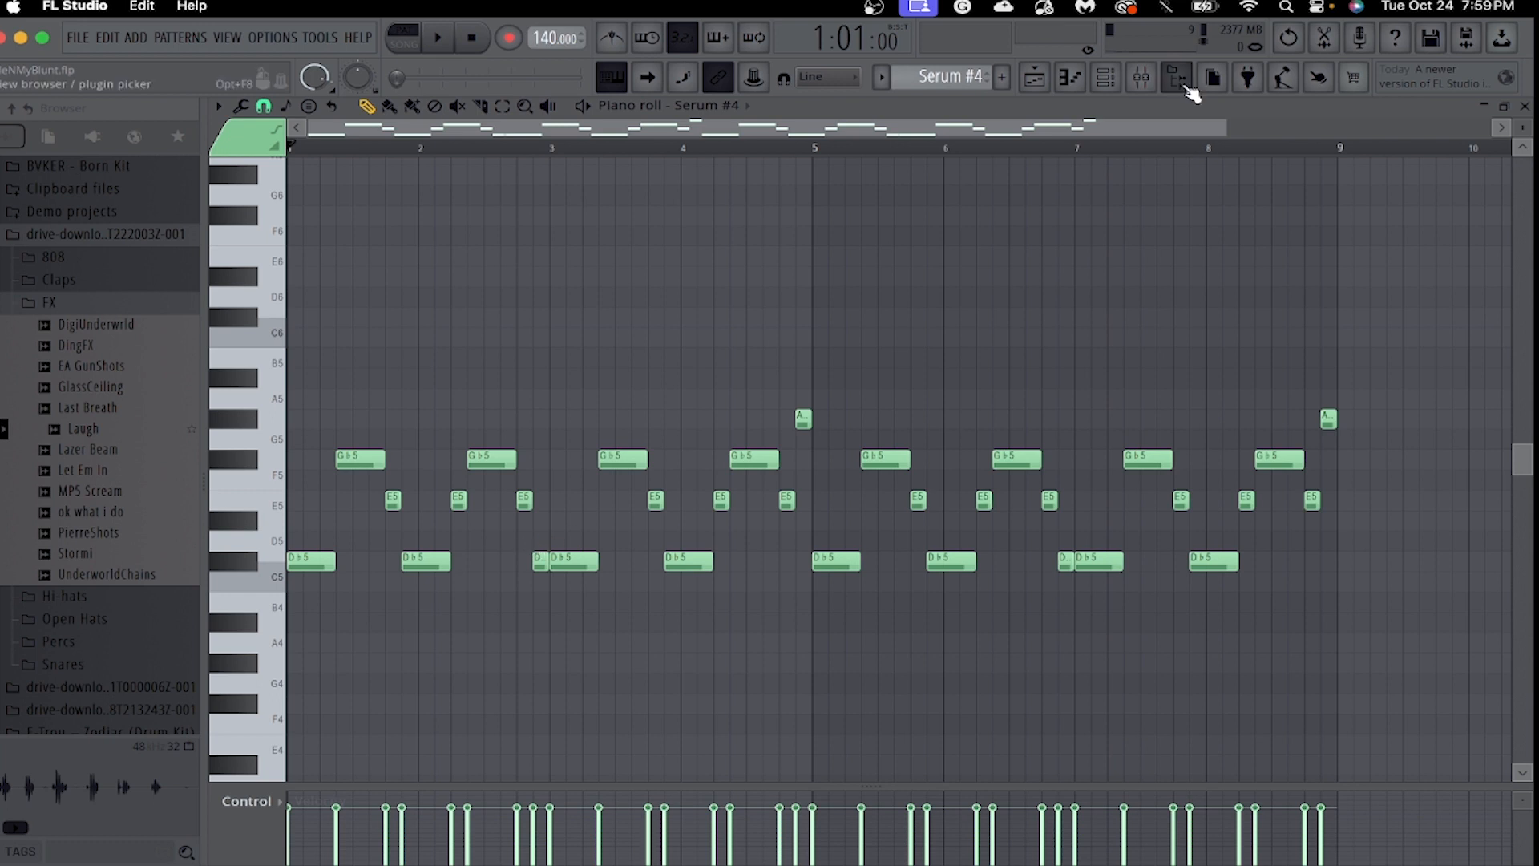
{"action": "left_click_drag", "start_coordinate": [1224, 130], "coordinate": [1111, 153]}
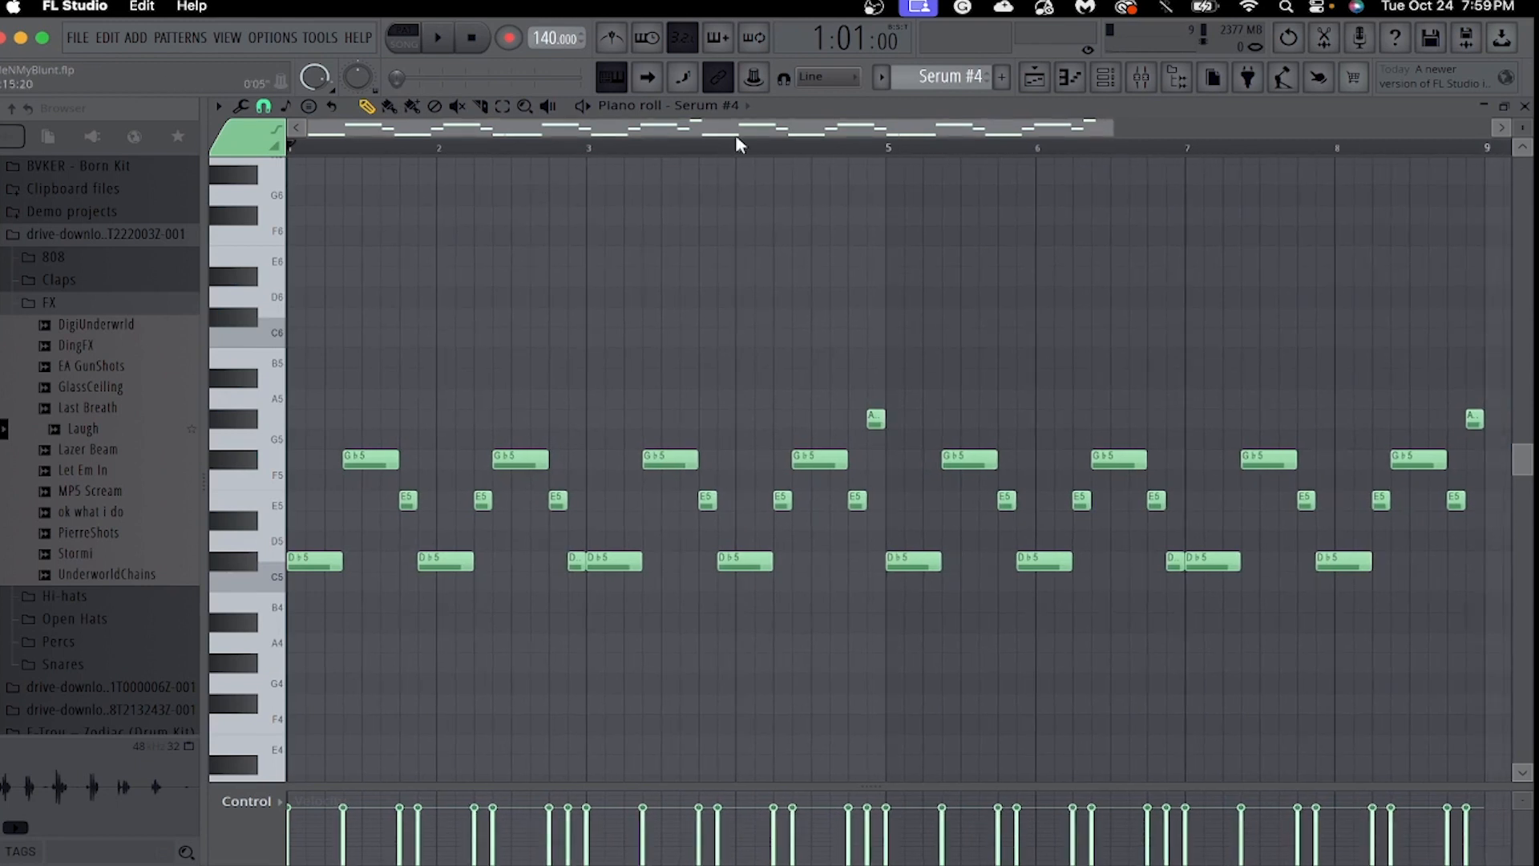
Check the mixer briefly, return to the Serum #4 piano roll, and play its melody through.
{"action": "left_click", "coordinate": [1142, 81]}
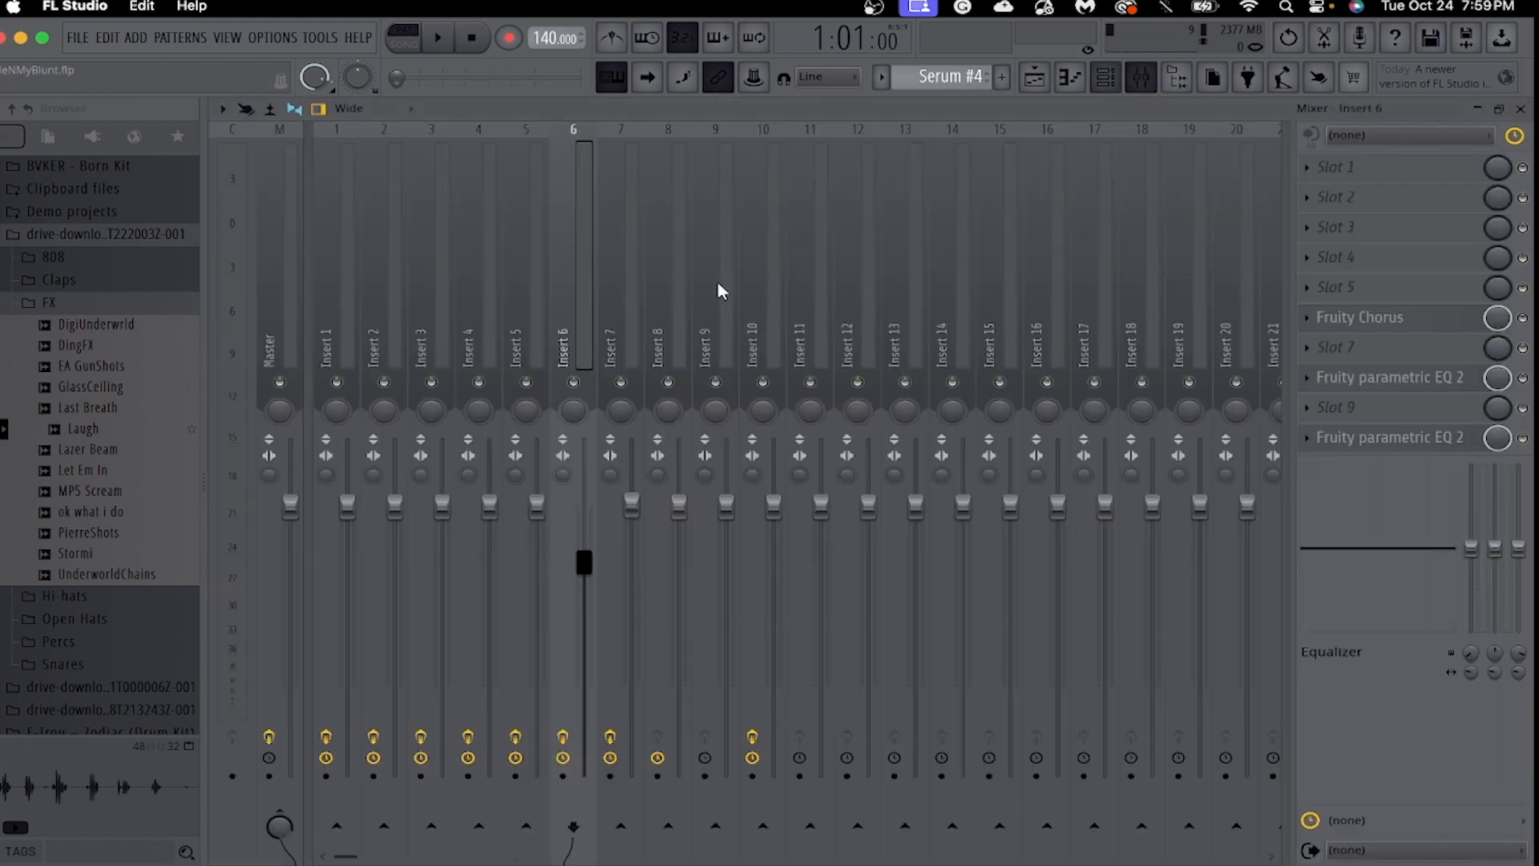
{"action": "left_click", "coordinate": [1082, 83]}
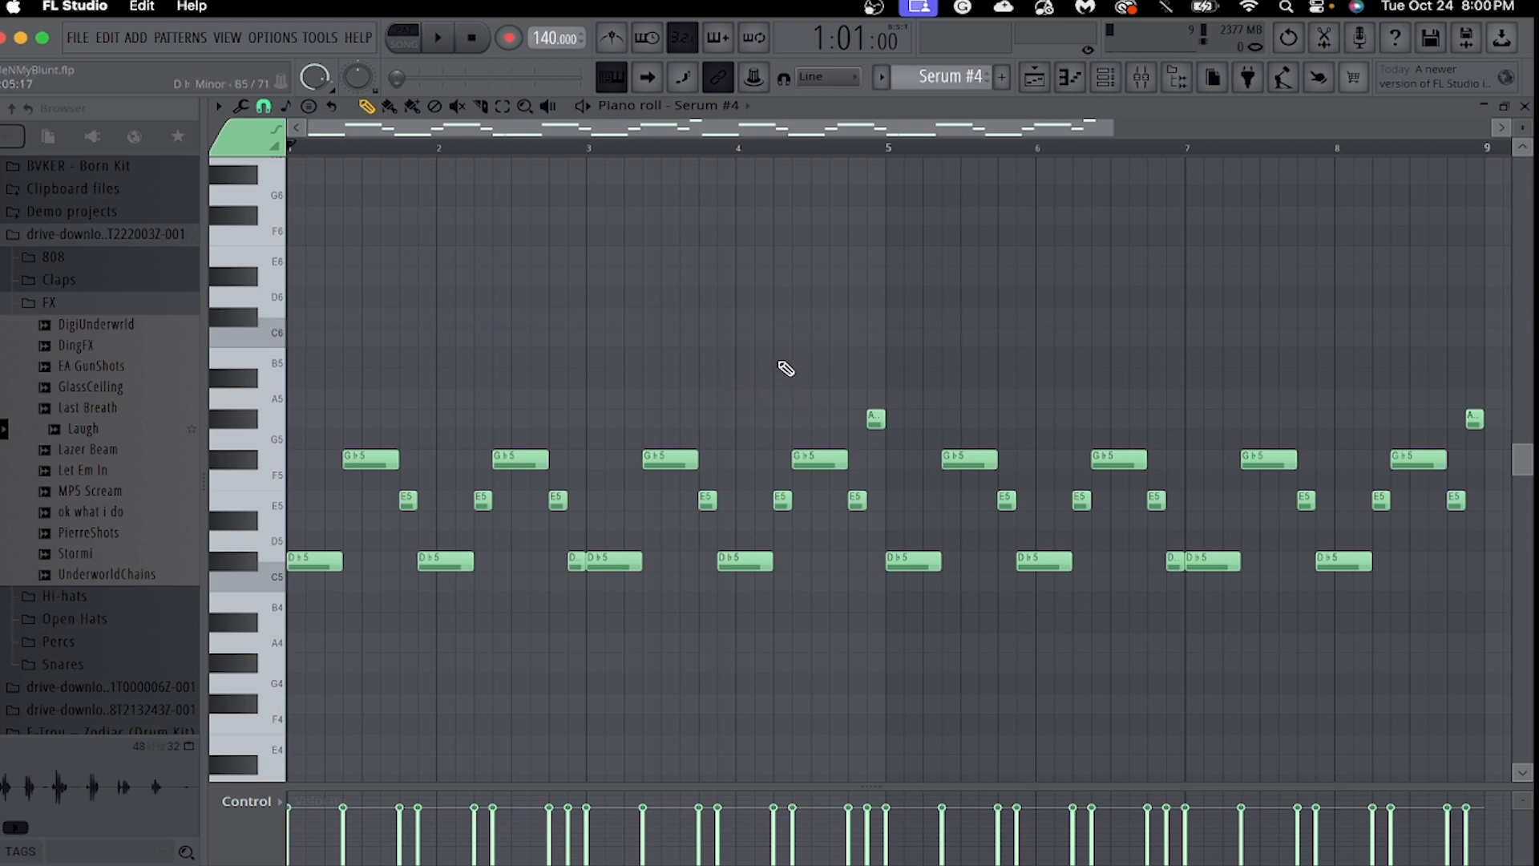
{"action": "key", "text": "space"}
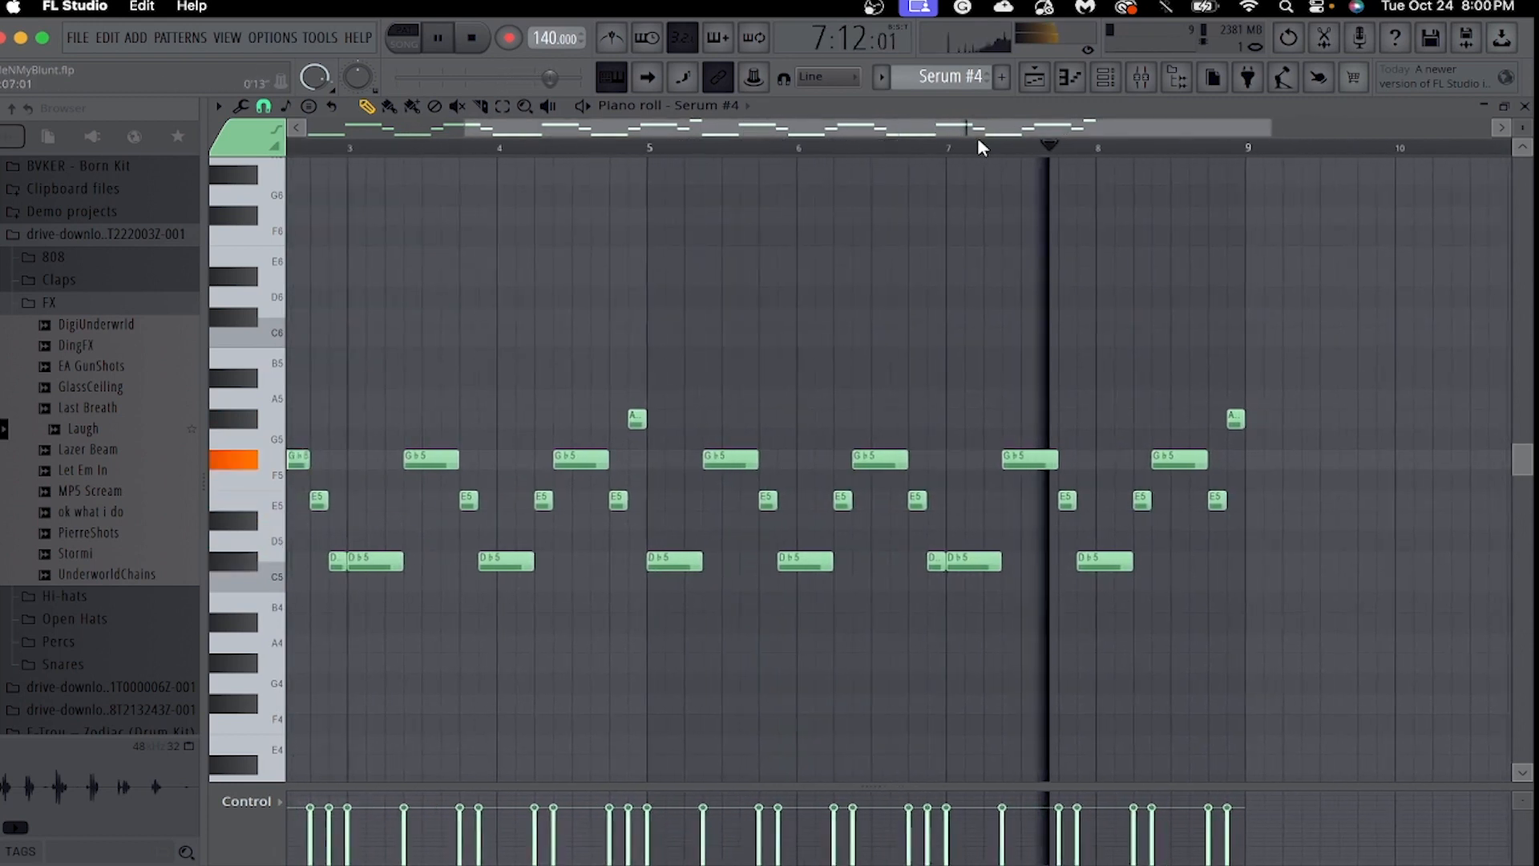
Stop playback and examine the Fruity Chorus settings on mixer Insert 6, closing the effect when done.
{"action": "left_click", "coordinate": [1140, 77]}
{"action": "key", "text": "space"}
{"action": "left_click", "coordinate": [1351, 316]}
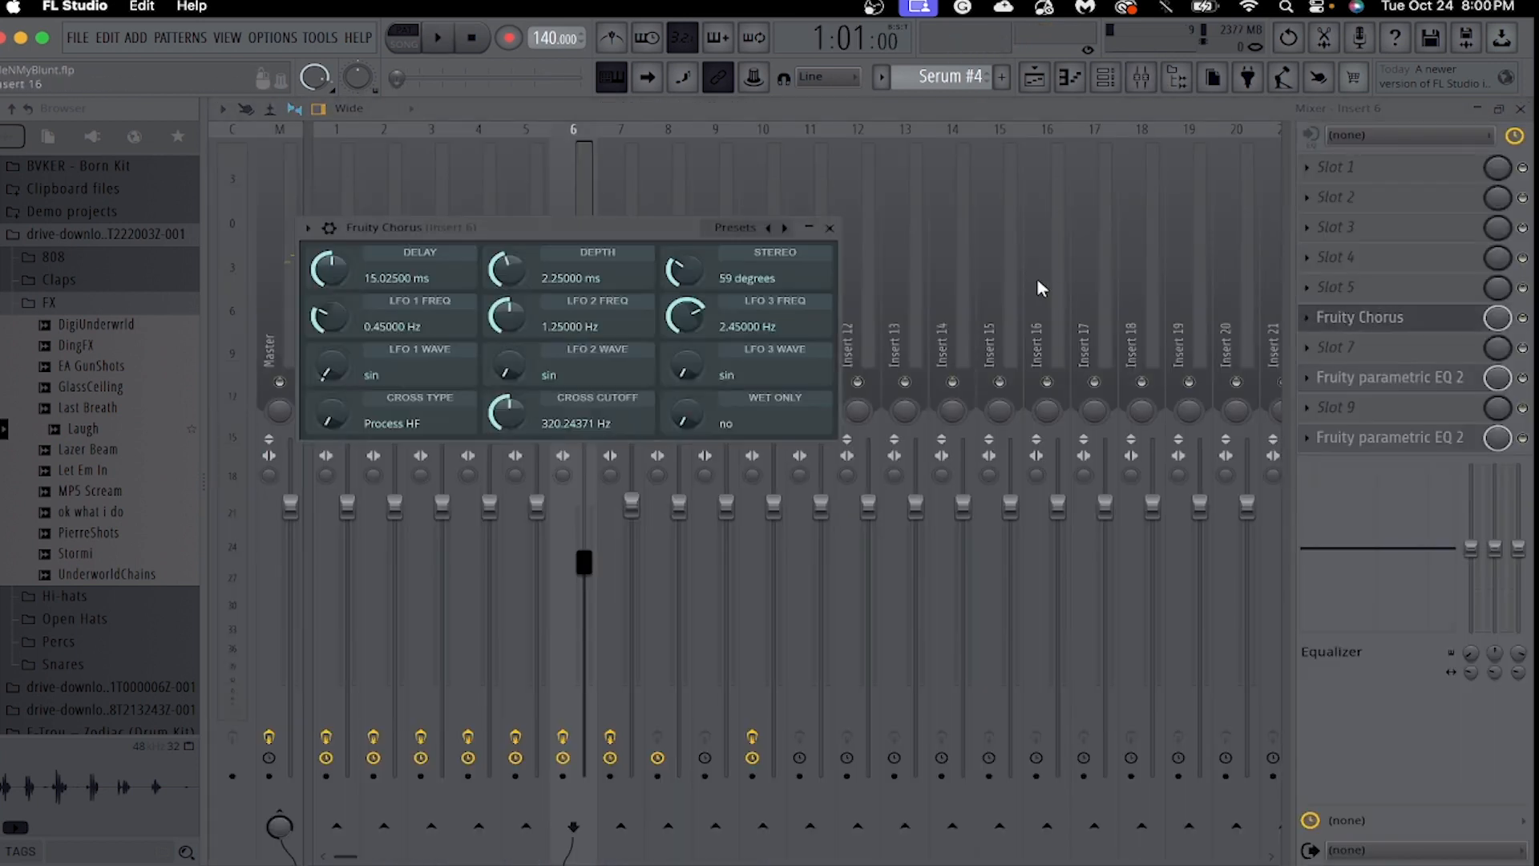
{"action": "left_click", "coordinate": [831, 229]}
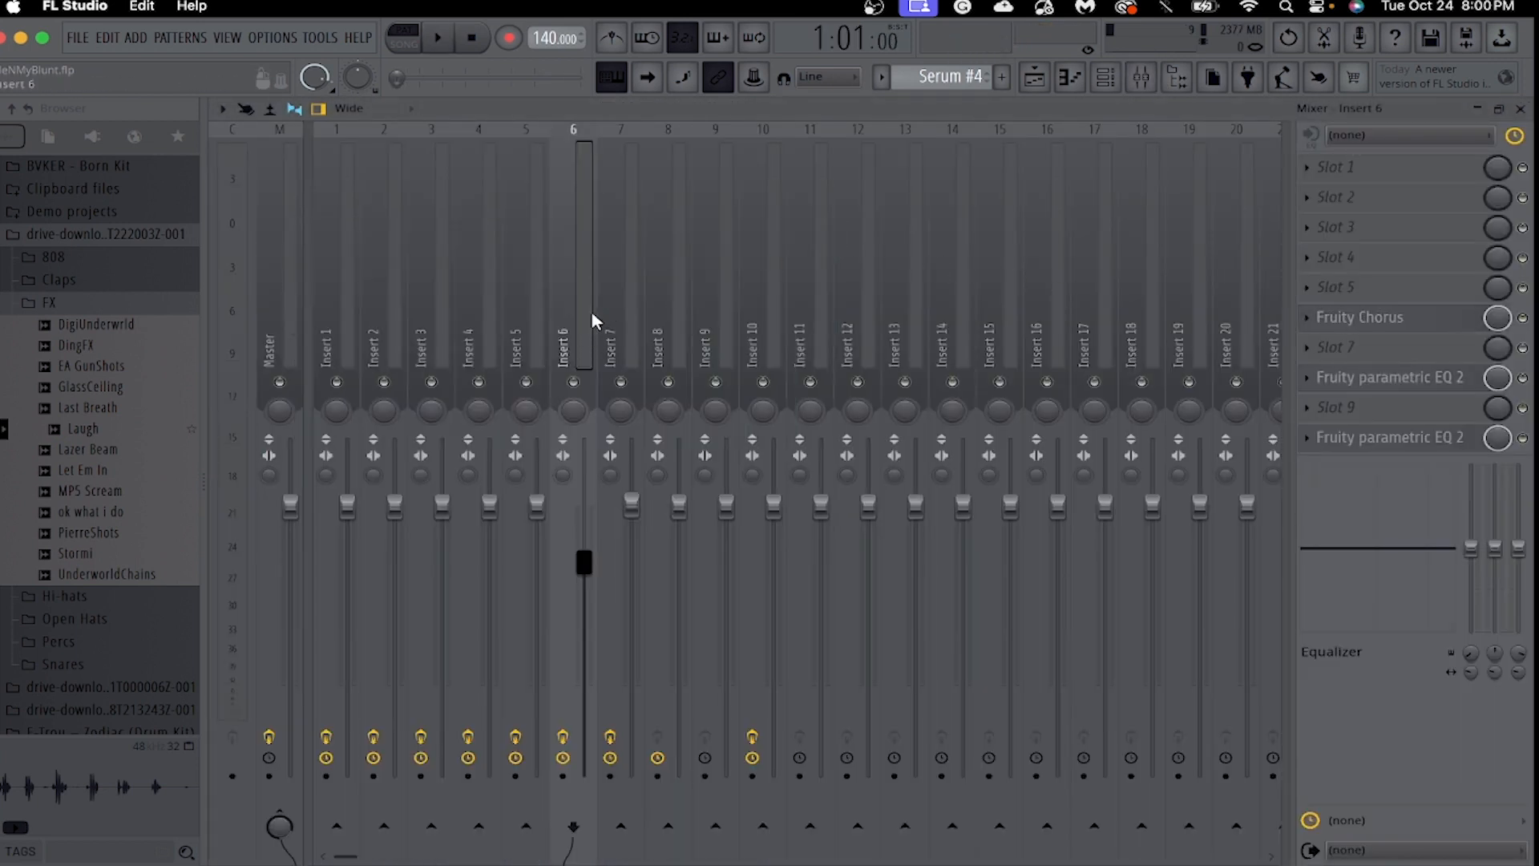
Examine the Gross Beat and Fruity parametric EQ 2 settings on mixer Insert 7, closing each effect after viewing.
{"action": "left_click", "coordinate": [610, 314]}
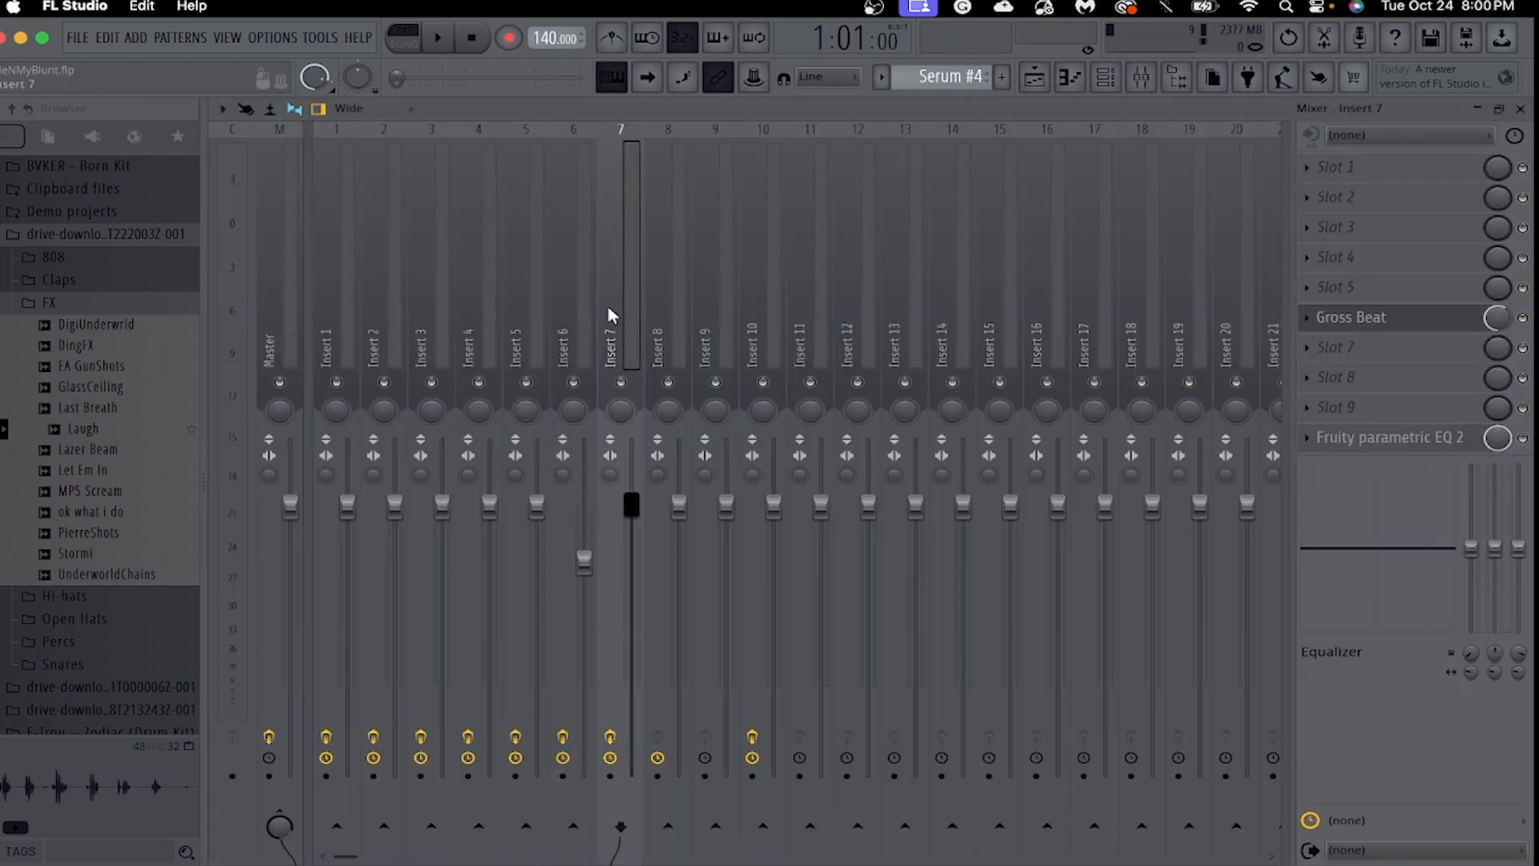
{"action": "left_click", "coordinate": [1376, 319]}
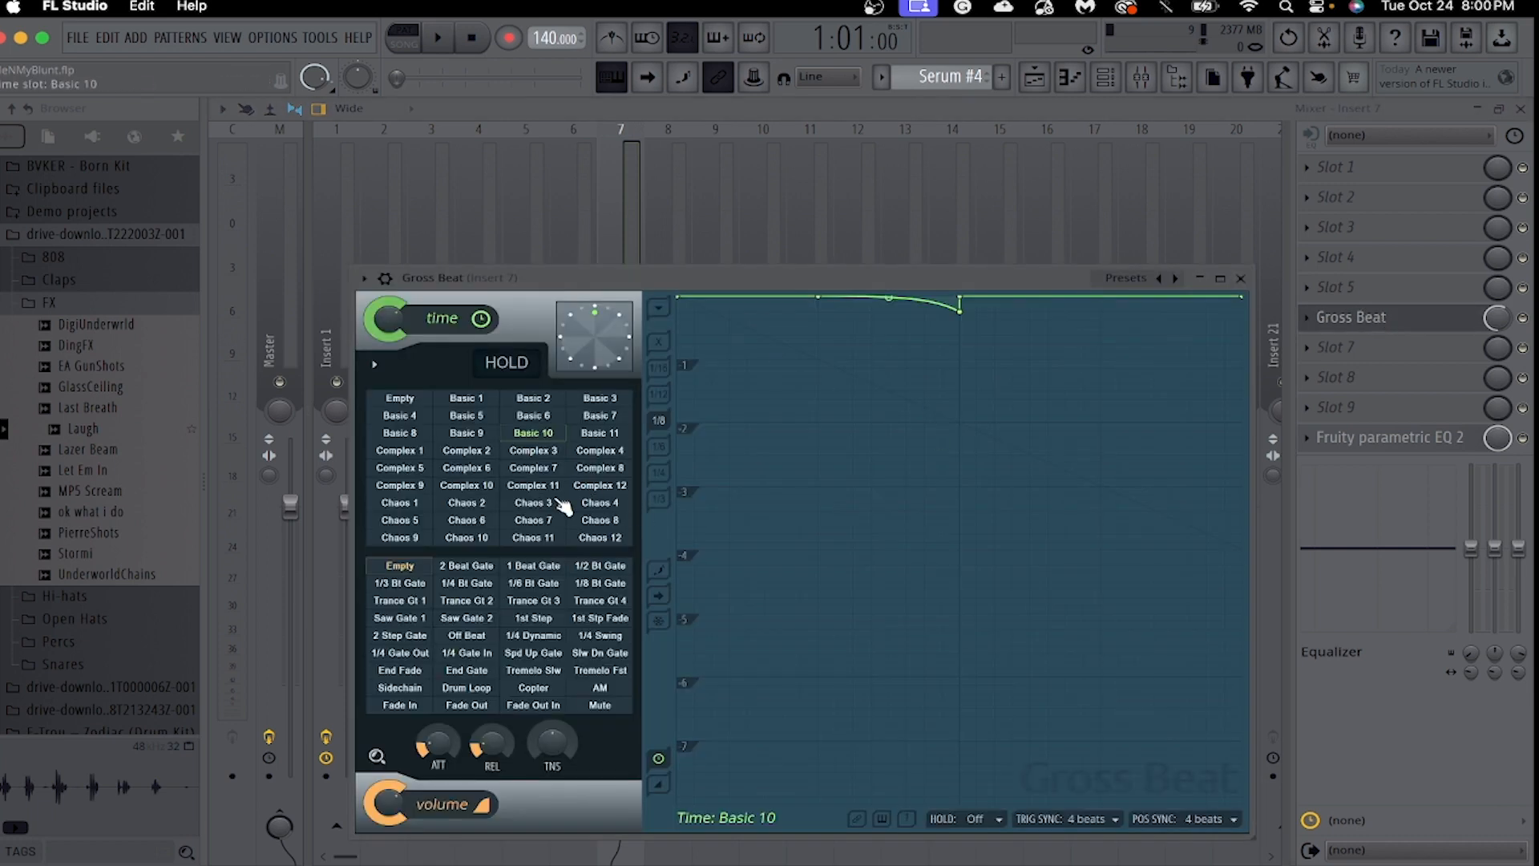
{"action": "left_click", "coordinate": [1238, 279]}
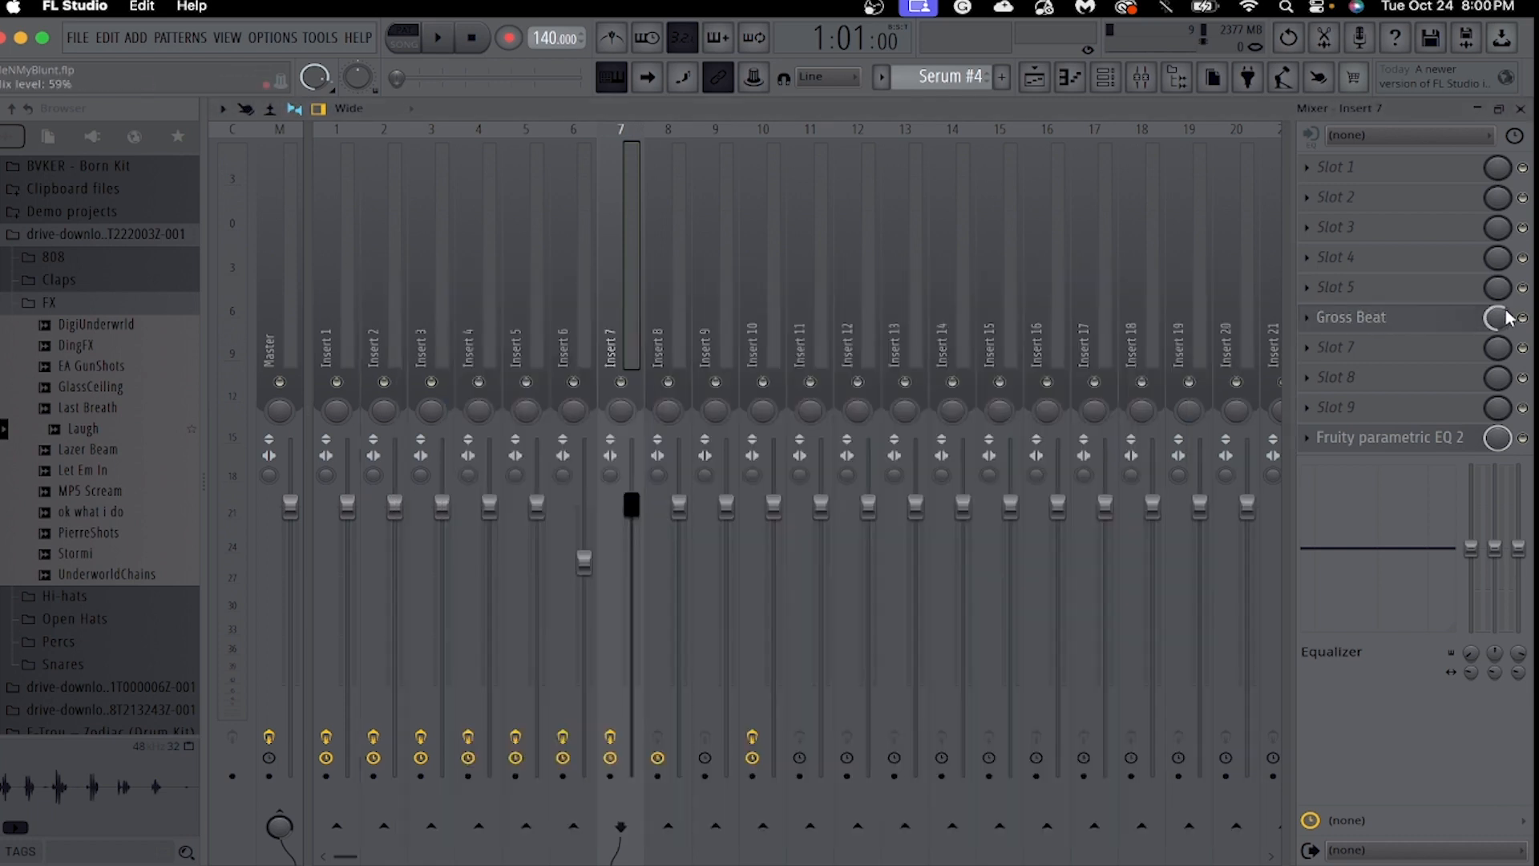
{"action": "left_click", "coordinate": [1399, 437]}
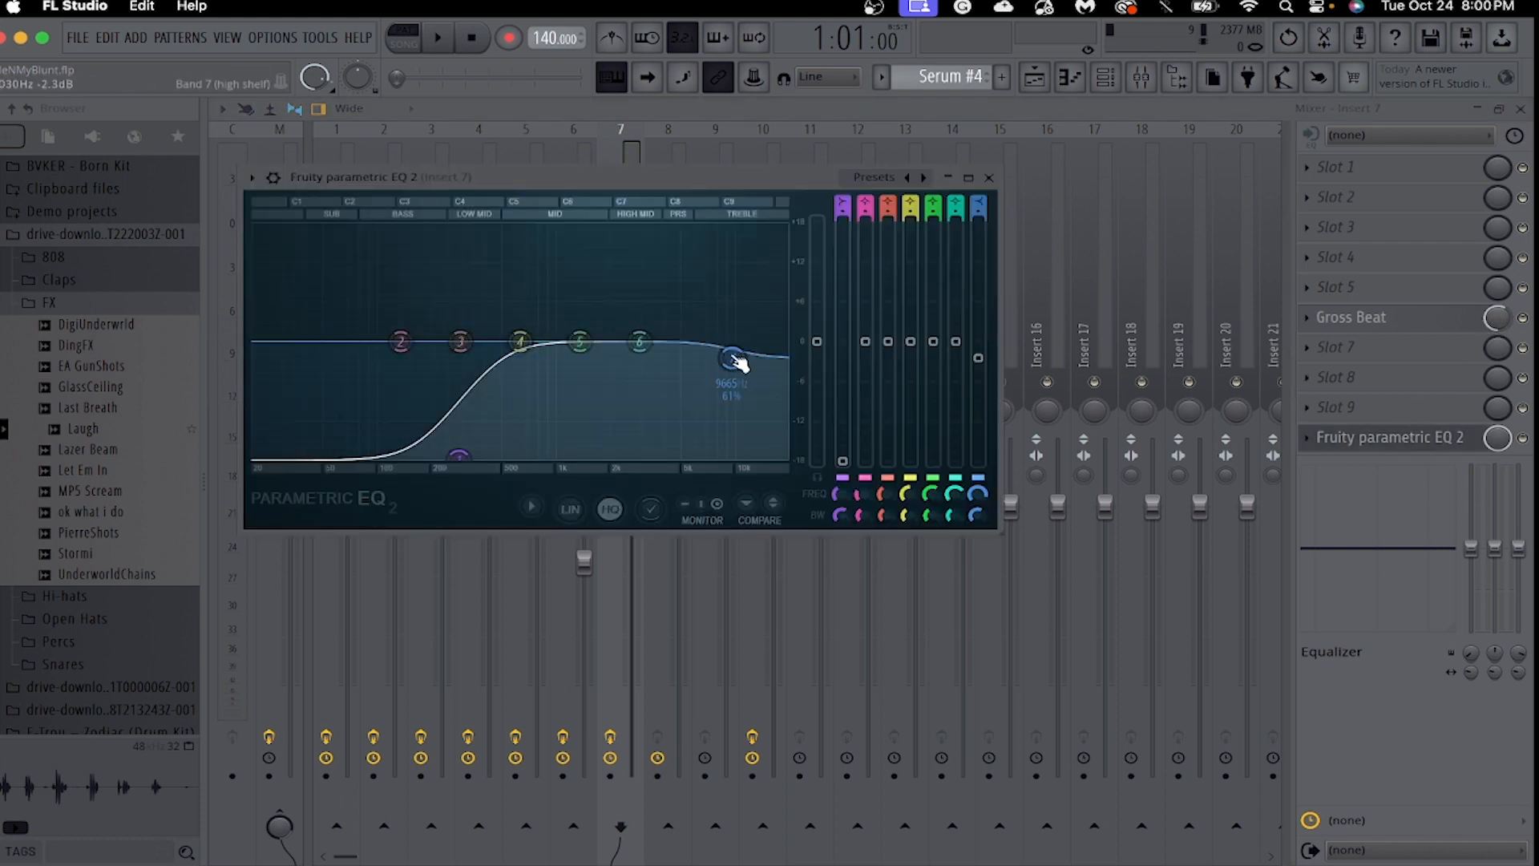
{"action": "left_click", "coordinate": [989, 177]}
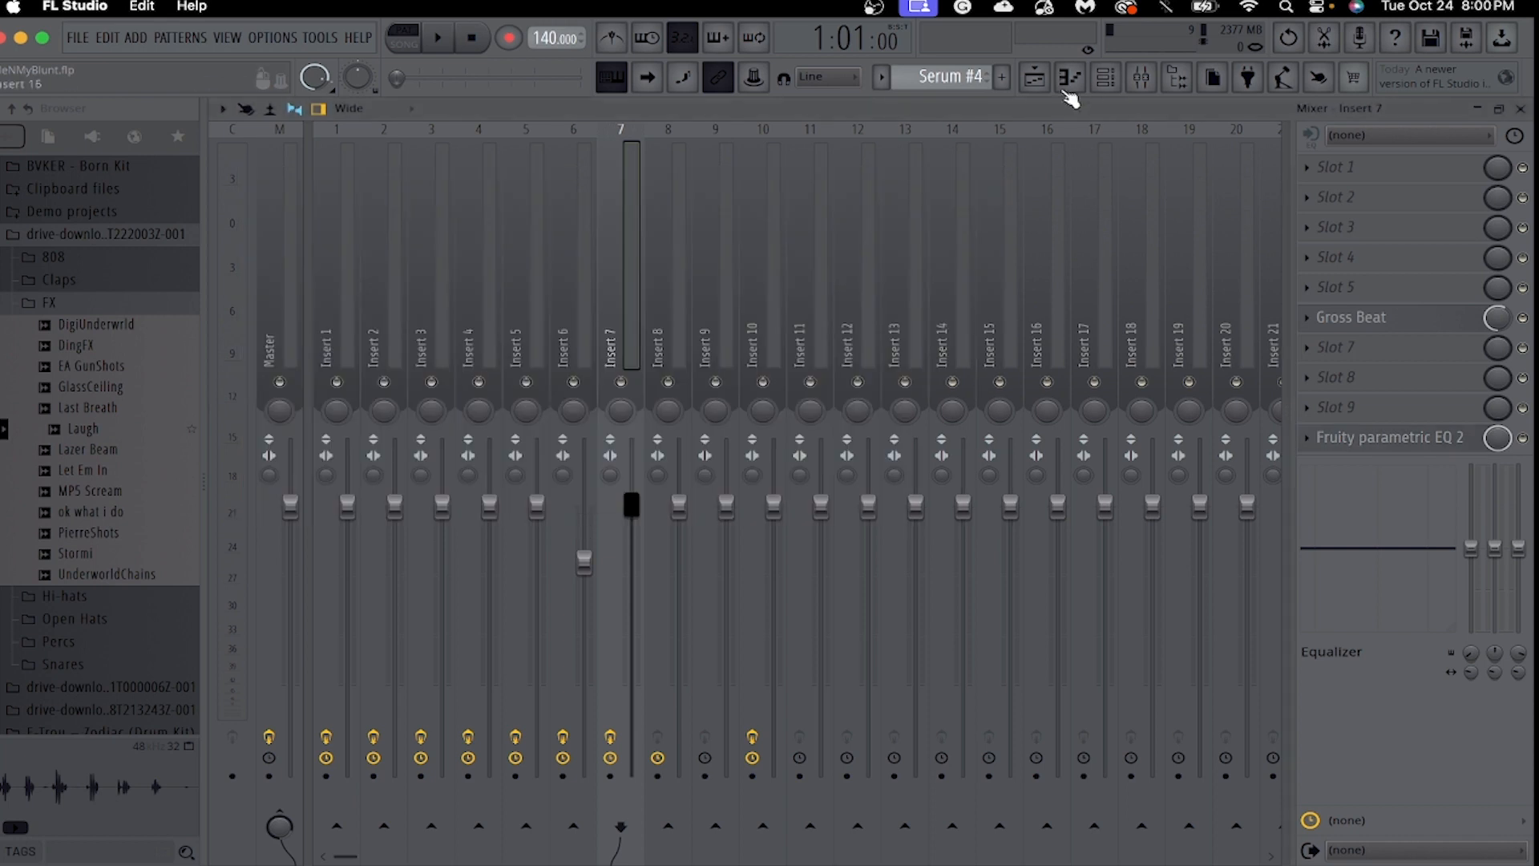
Switch the piano roll to the Serum #5 channel and bring all of its chord notes into view.
{"action": "left_click", "coordinate": [1077, 83]}
{"action": "left_click", "coordinate": [742, 107]}
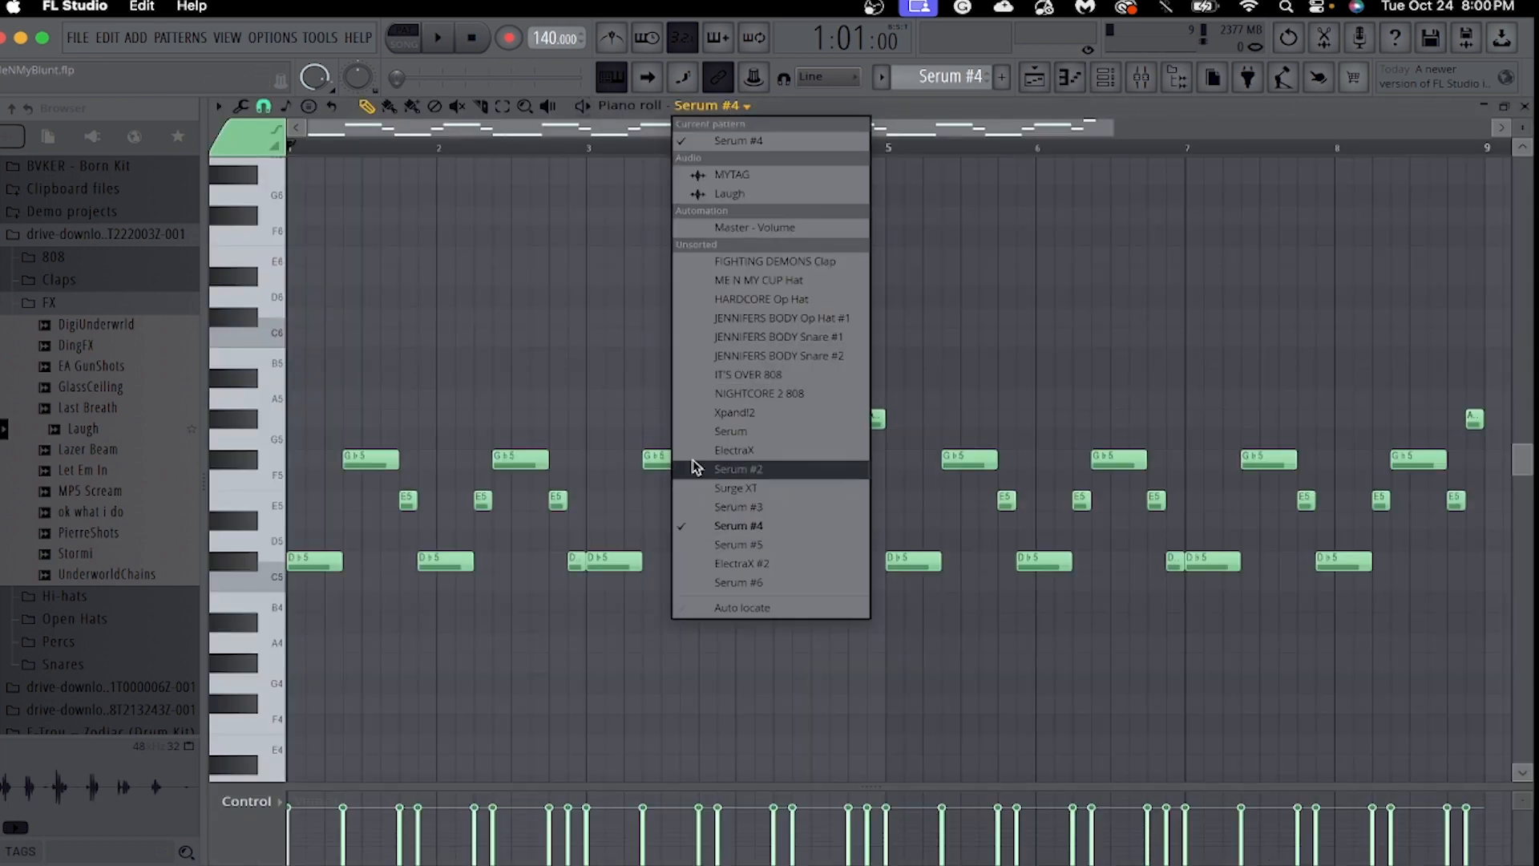
{"action": "left_click", "coordinate": [737, 545]}
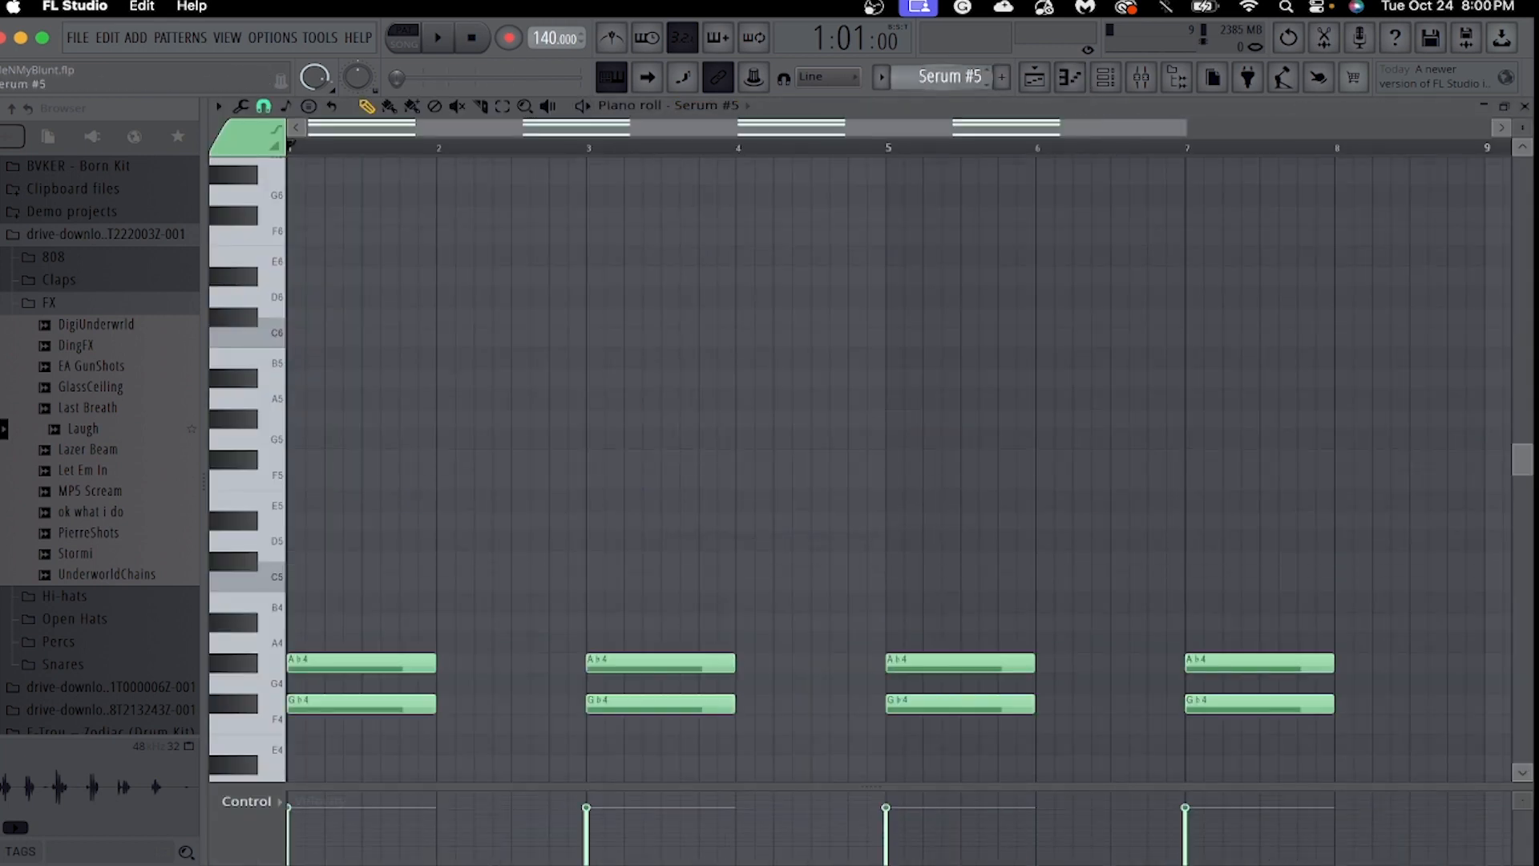
{"action": "scroll", "coordinate": [767, 457], "scroll_direction": "down", "scroll_amount": 3}
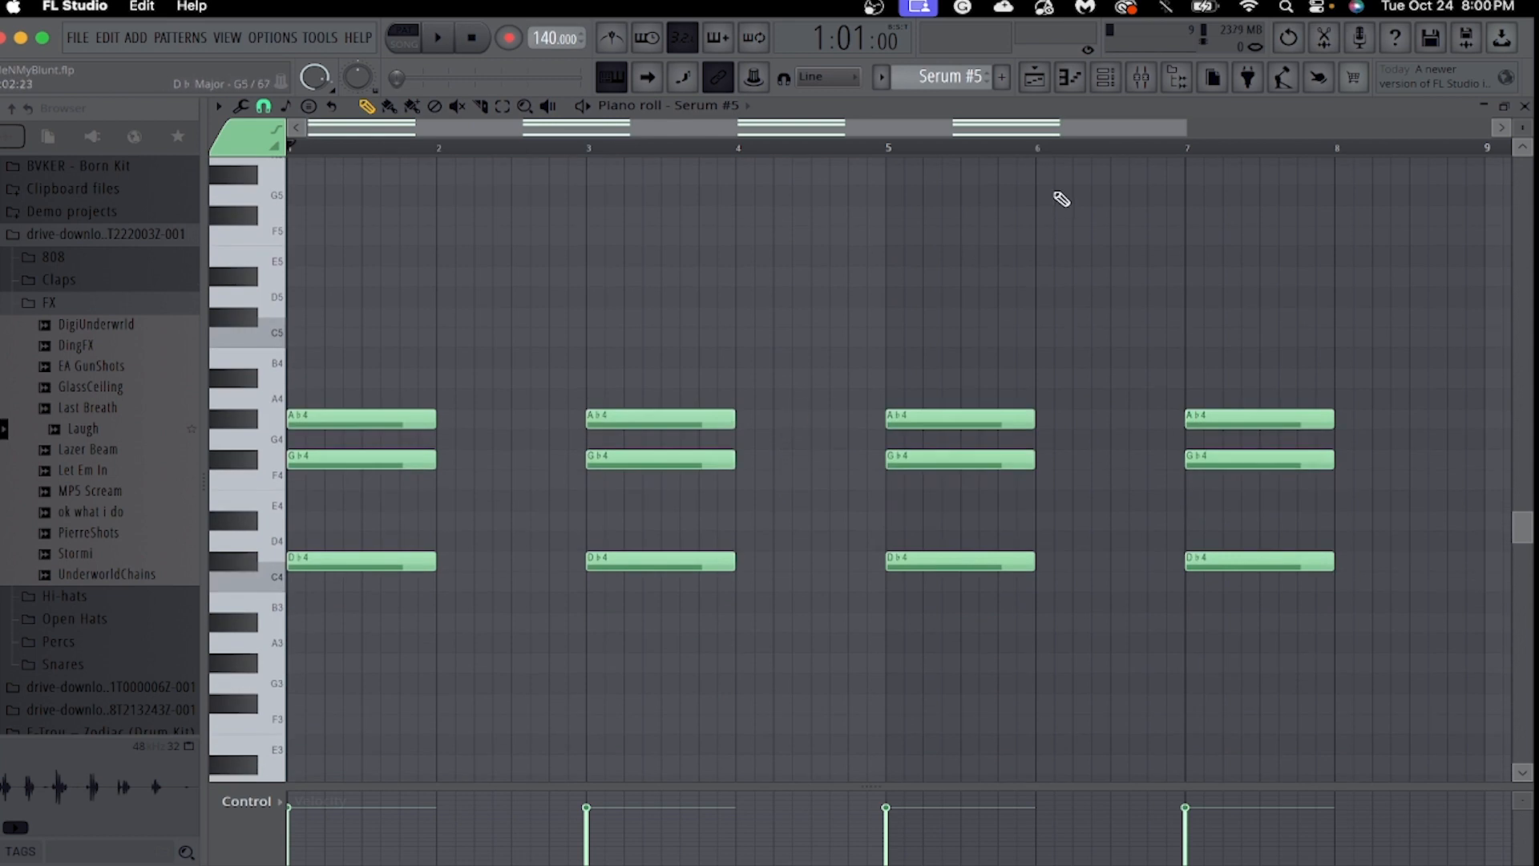
Open the Serum #5 instrument, examine its preset in the Arcalyst Vol 2 Serum Bank list, and close the instrument.
{"action": "left_click", "coordinate": [1107, 79]}
{"action": "left_click", "coordinate": [382, 599]}
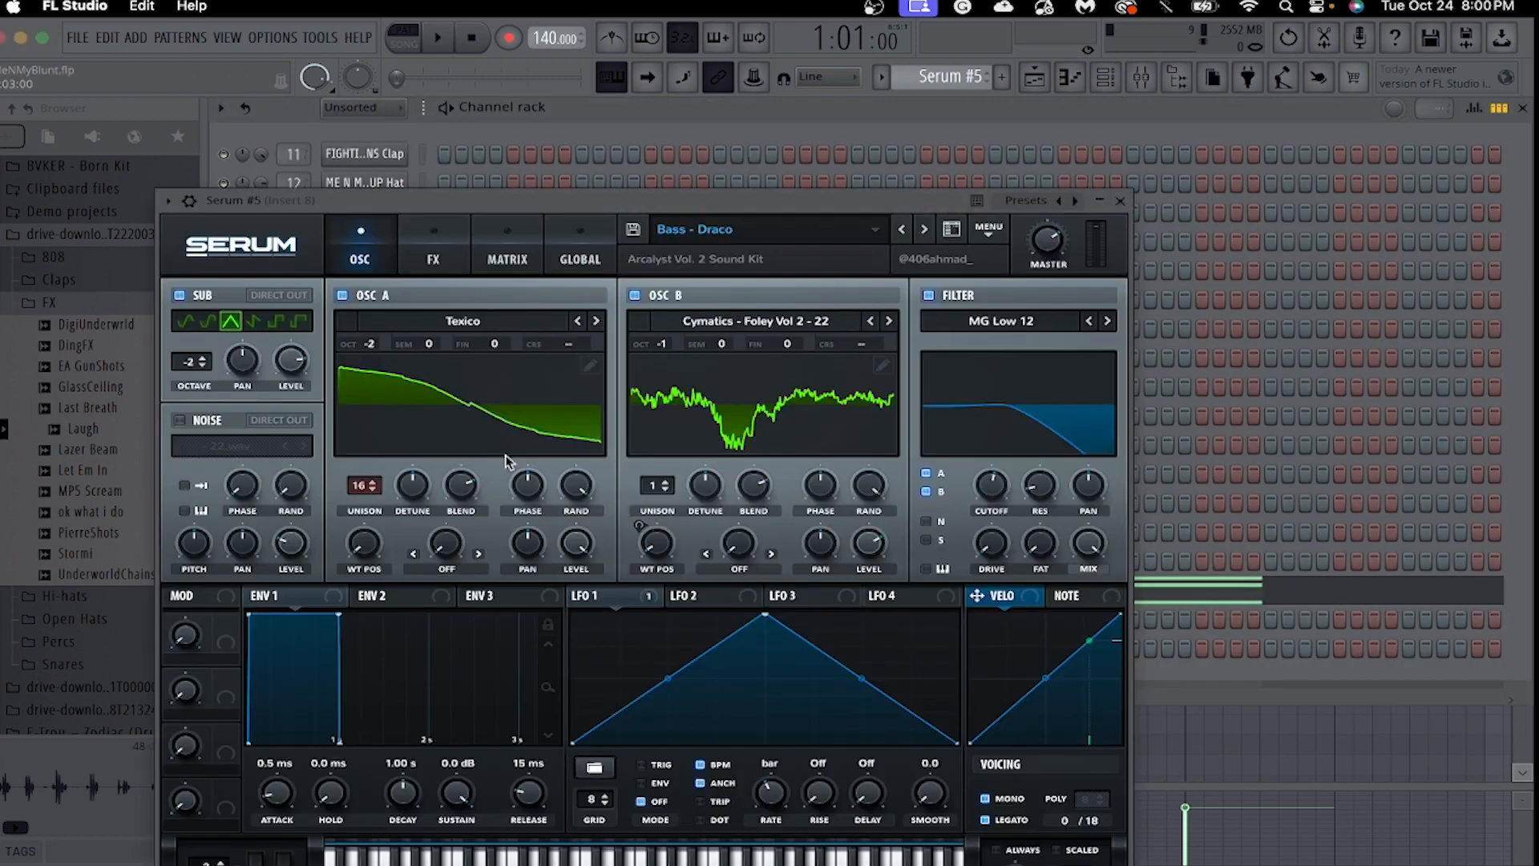
{"action": "left_click", "coordinate": [802, 232]}
{"action": "mouse_move", "coordinate": [827, 267]}
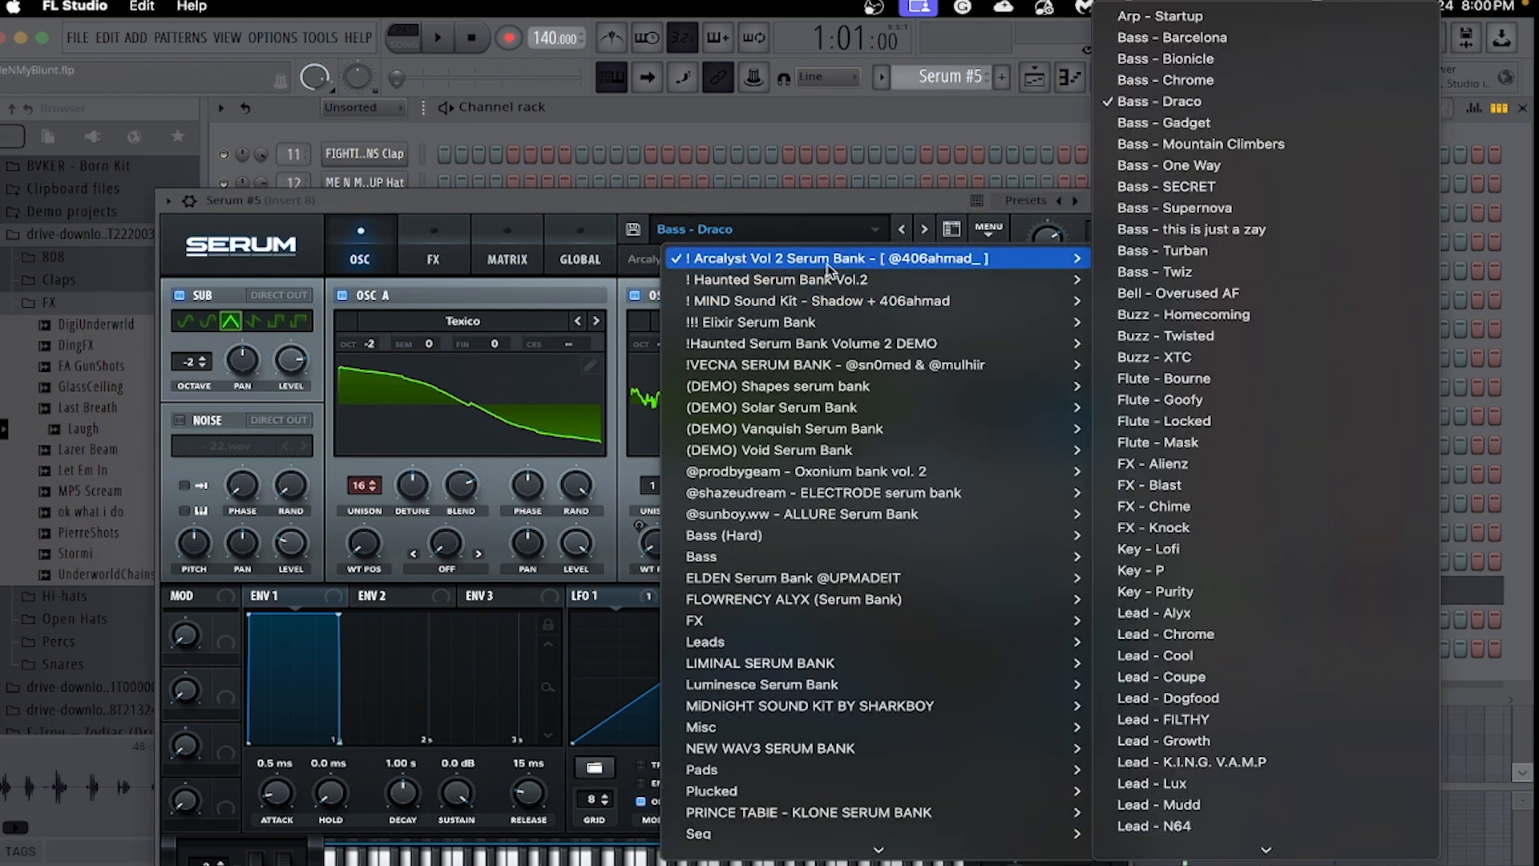
{"action": "left_click", "coordinate": [919, 199]}
{"action": "left_click", "coordinate": [1121, 202]}
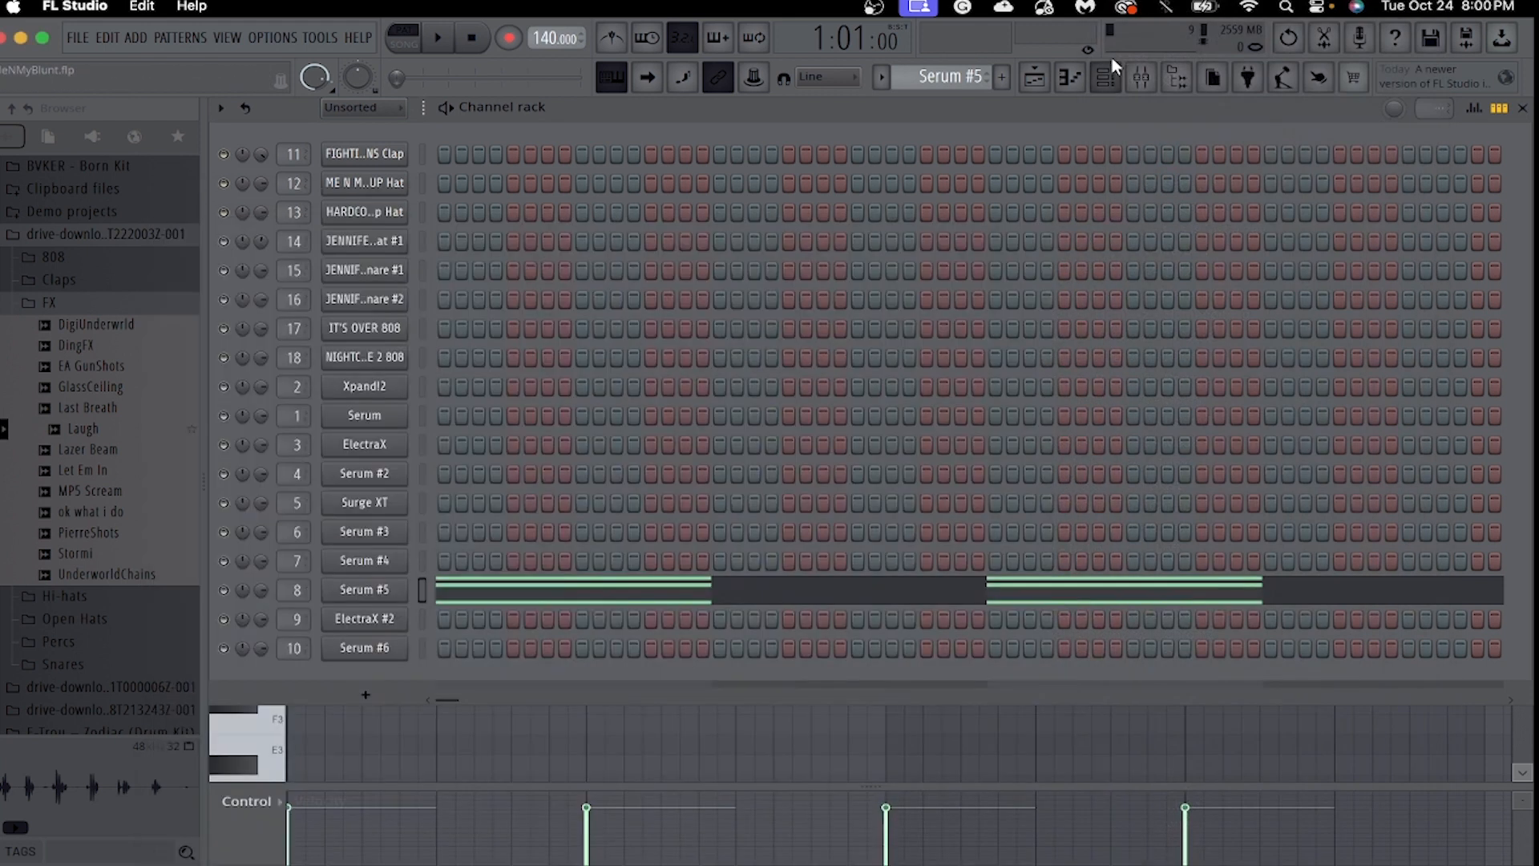
Bring the Serum #5 chords up in the piano roll, play them back, and stop playback.
{"action": "left_click", "coordinate": [1070, 82]}
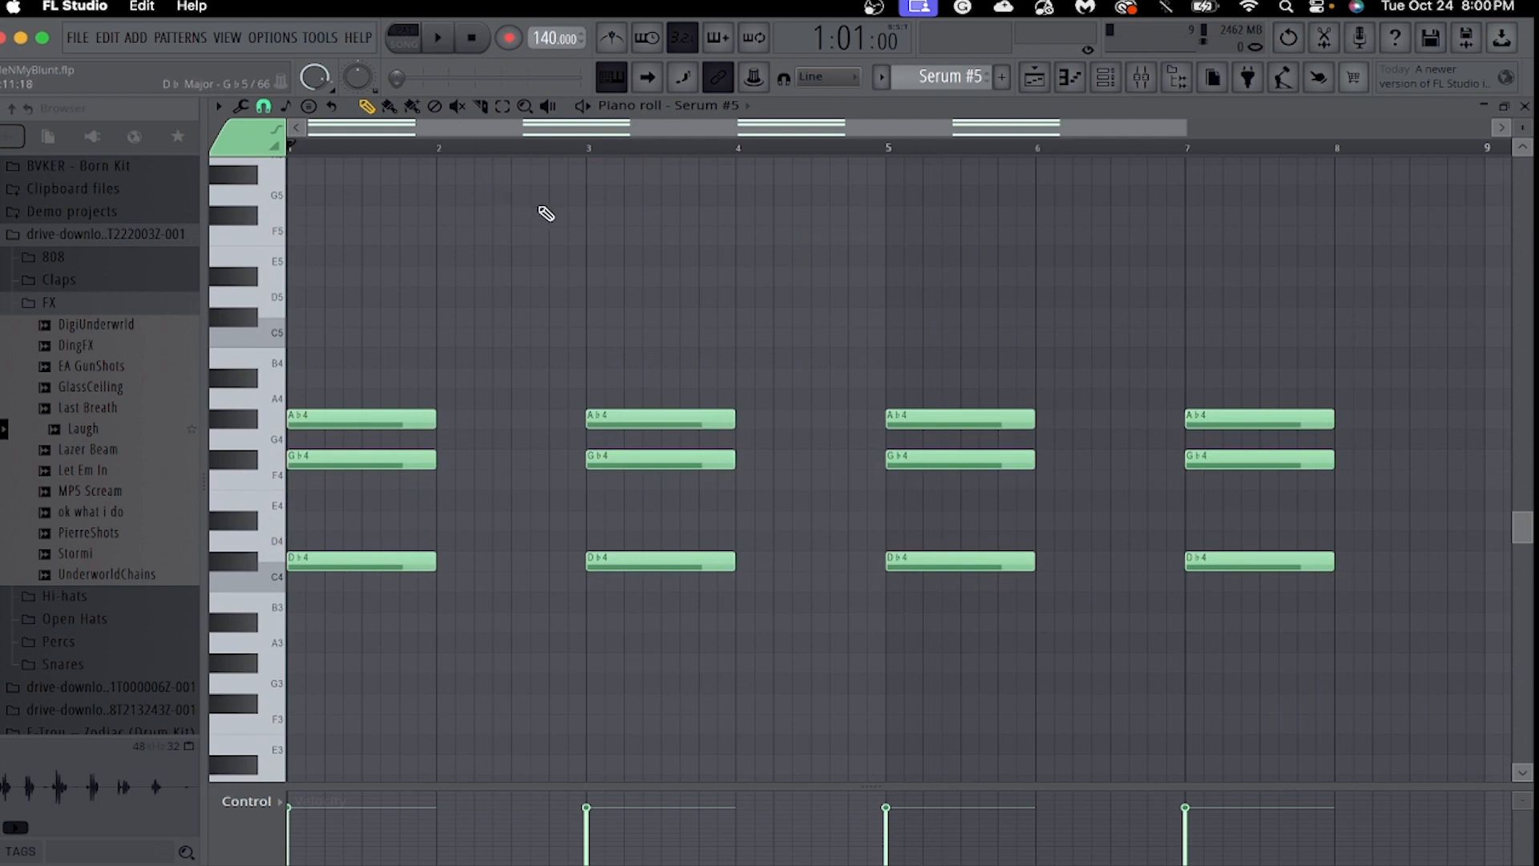
{"action": "key", "text": "space"}
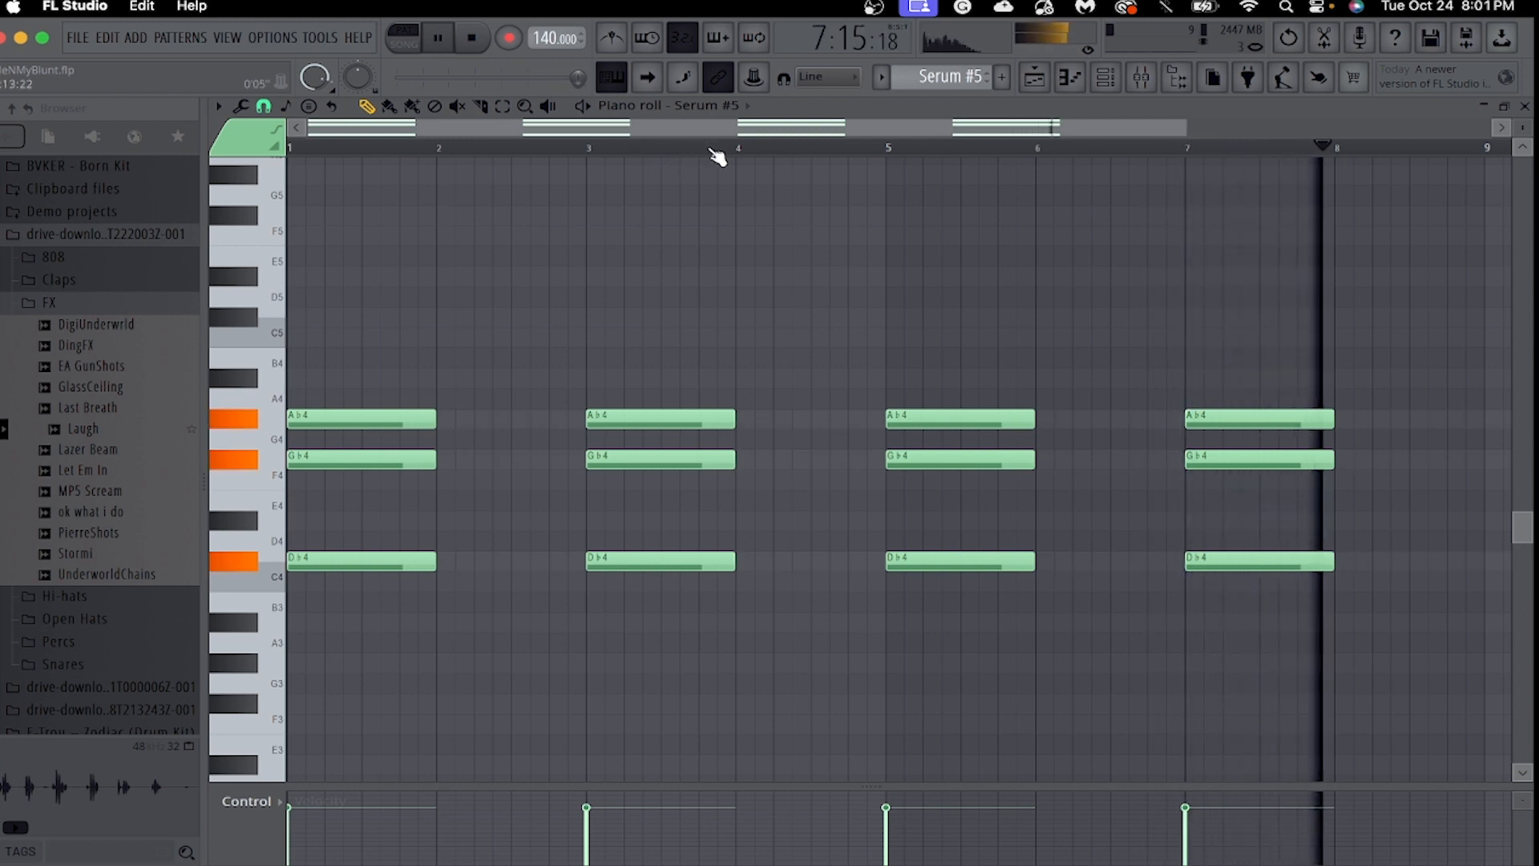
{"action": "key", "text": "space"}
Switch both the piano roll channel and the current pattern to ElectraX #2.
{"action": "left_click", "coordinate": [705, 105]}
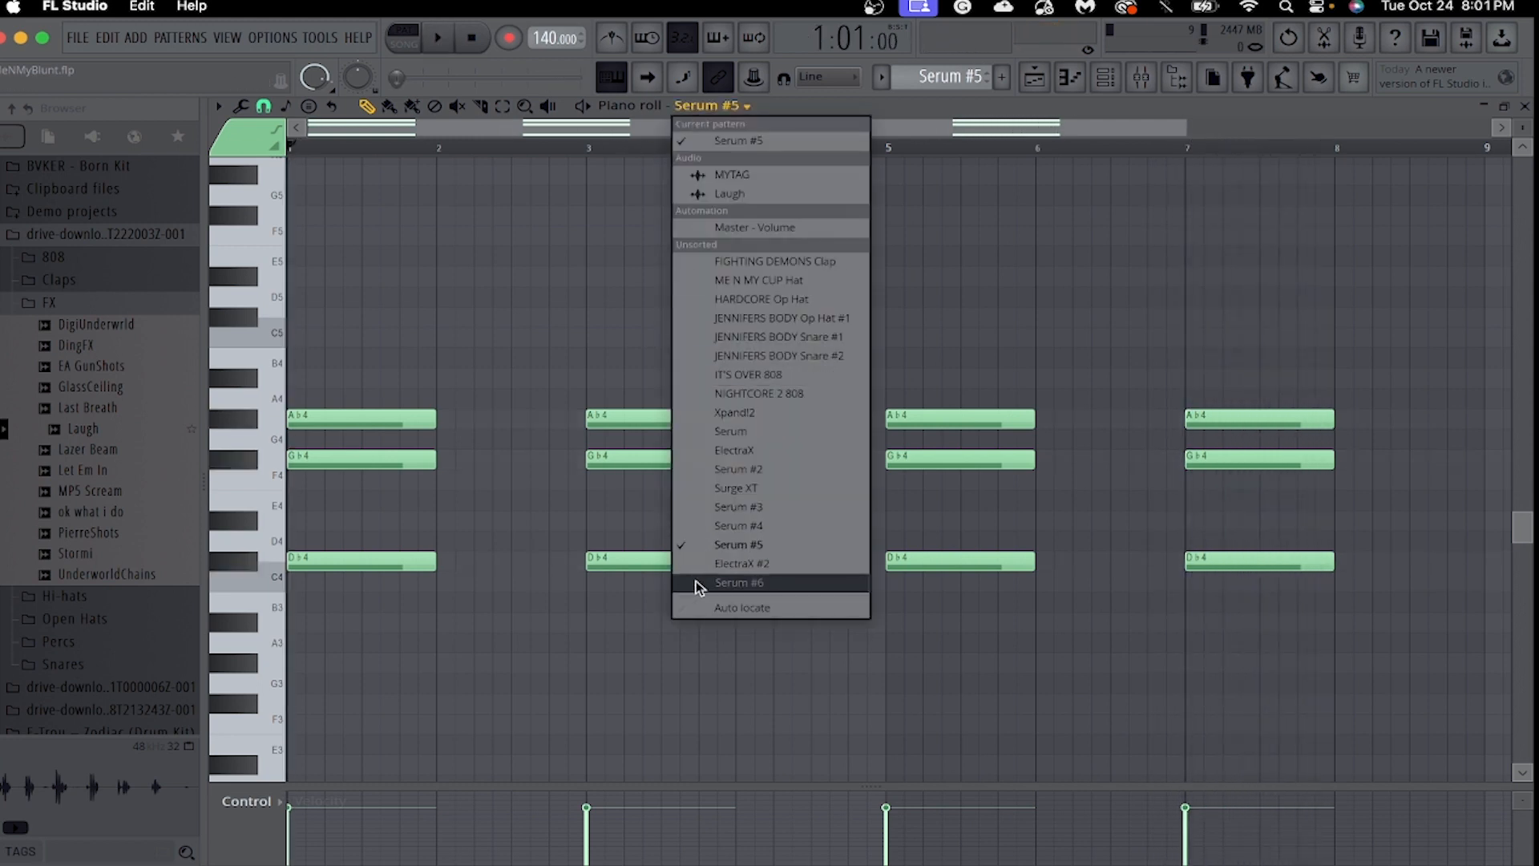
{"action": "left_click", "coordinate": [733, 563]}
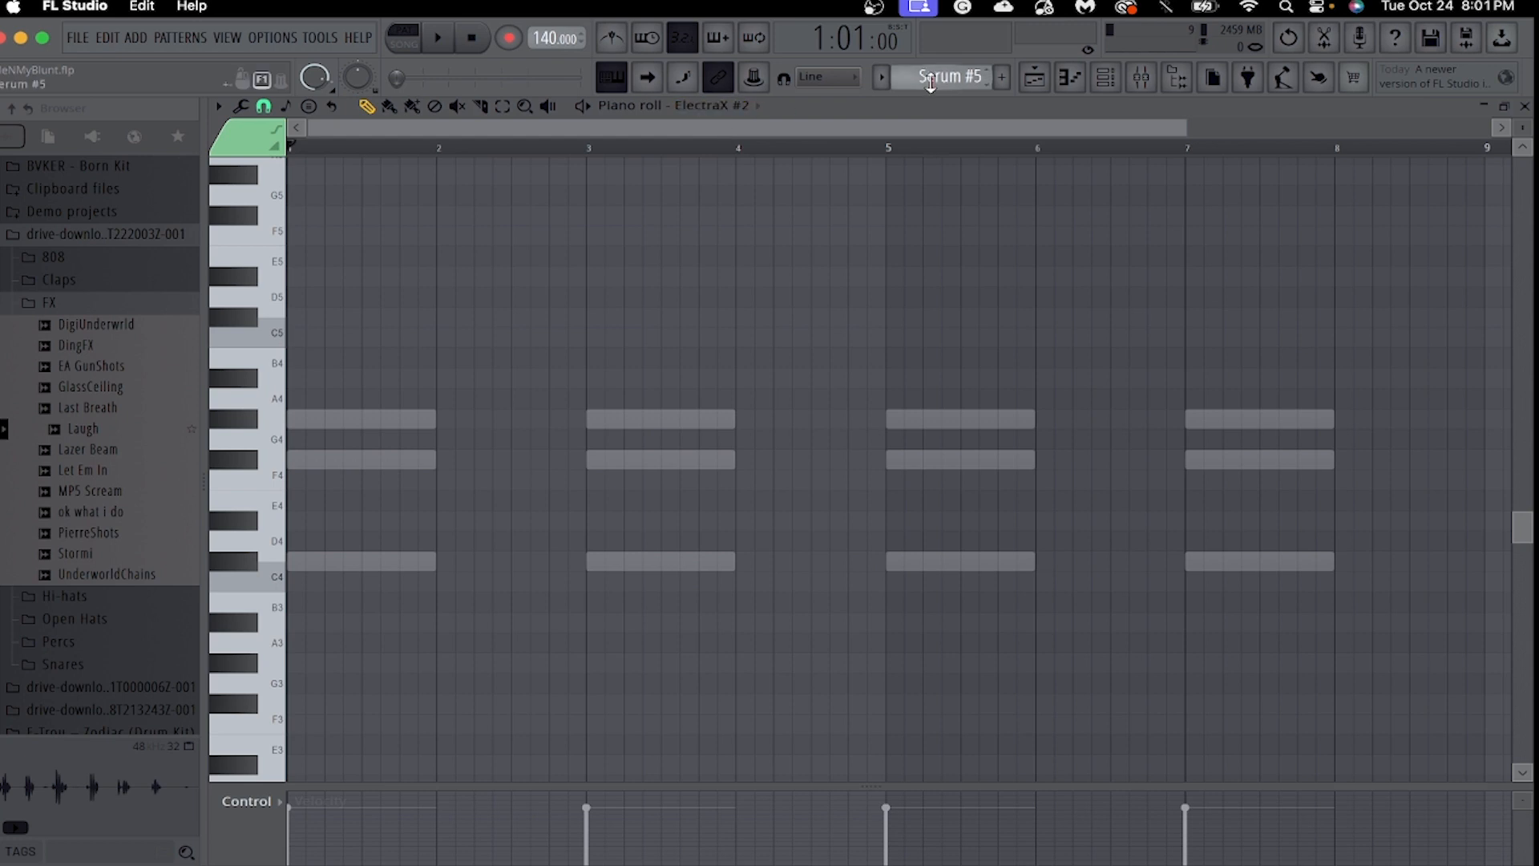
{"action": "scroll", "coordinate": [931, 82], "scroll_direction": "down", "scroll_amount": 1}
{"action": "scroll", "coordinate": [780, 423], "scroll_direction": "up", "scroll_amount": 2}
Open the ElectraX #2 instrument from the channel rack, examine its Multistring BN preset, and close the instrument and rack.
{"action": "left_click", "coordinate": [1106, 79]}
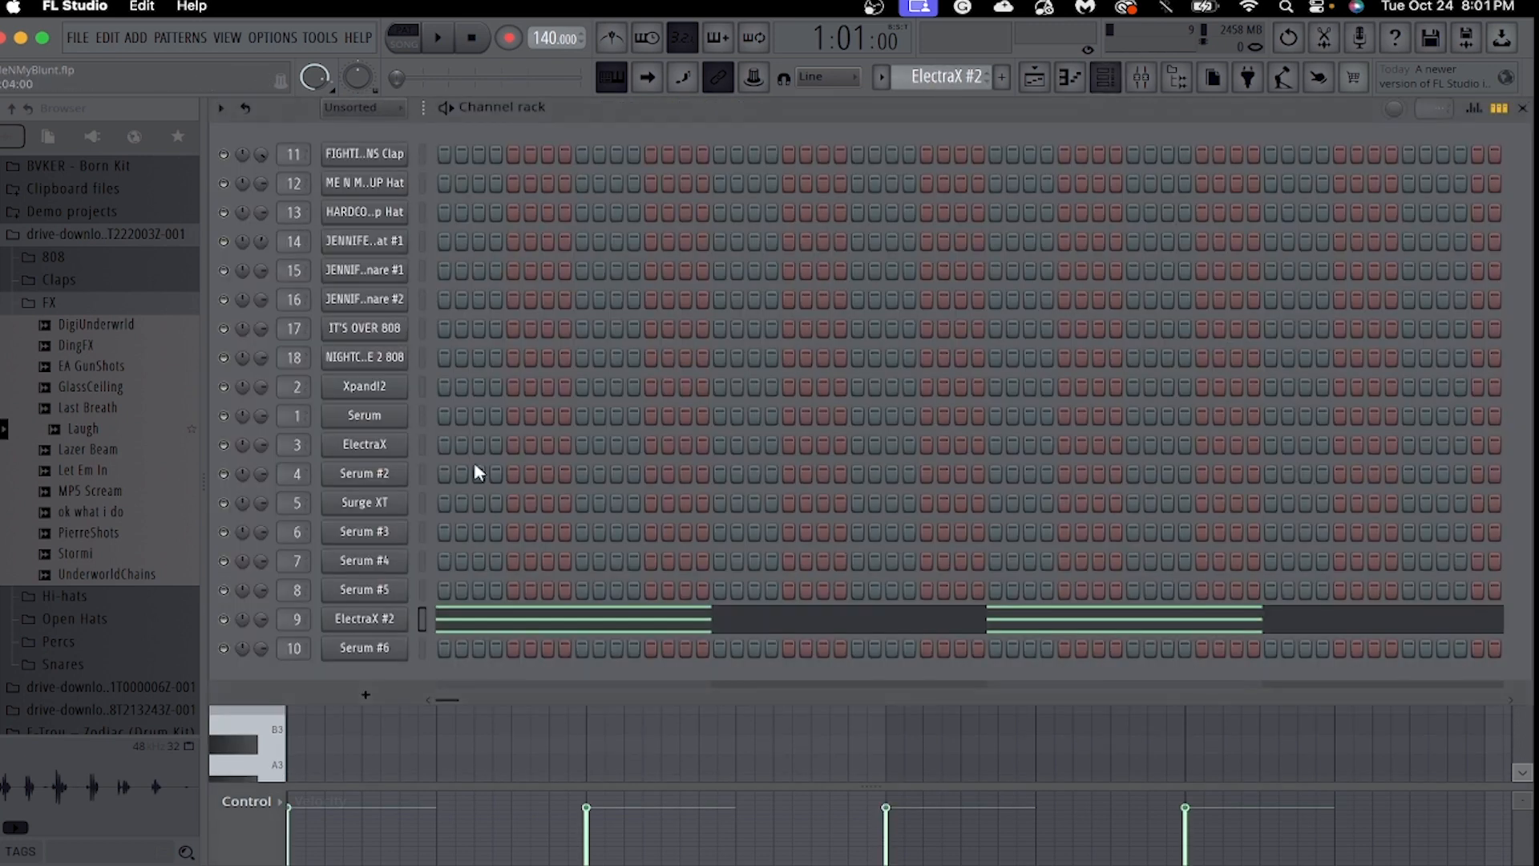
{"action": "left_click", "coordinate": [367, 625]}
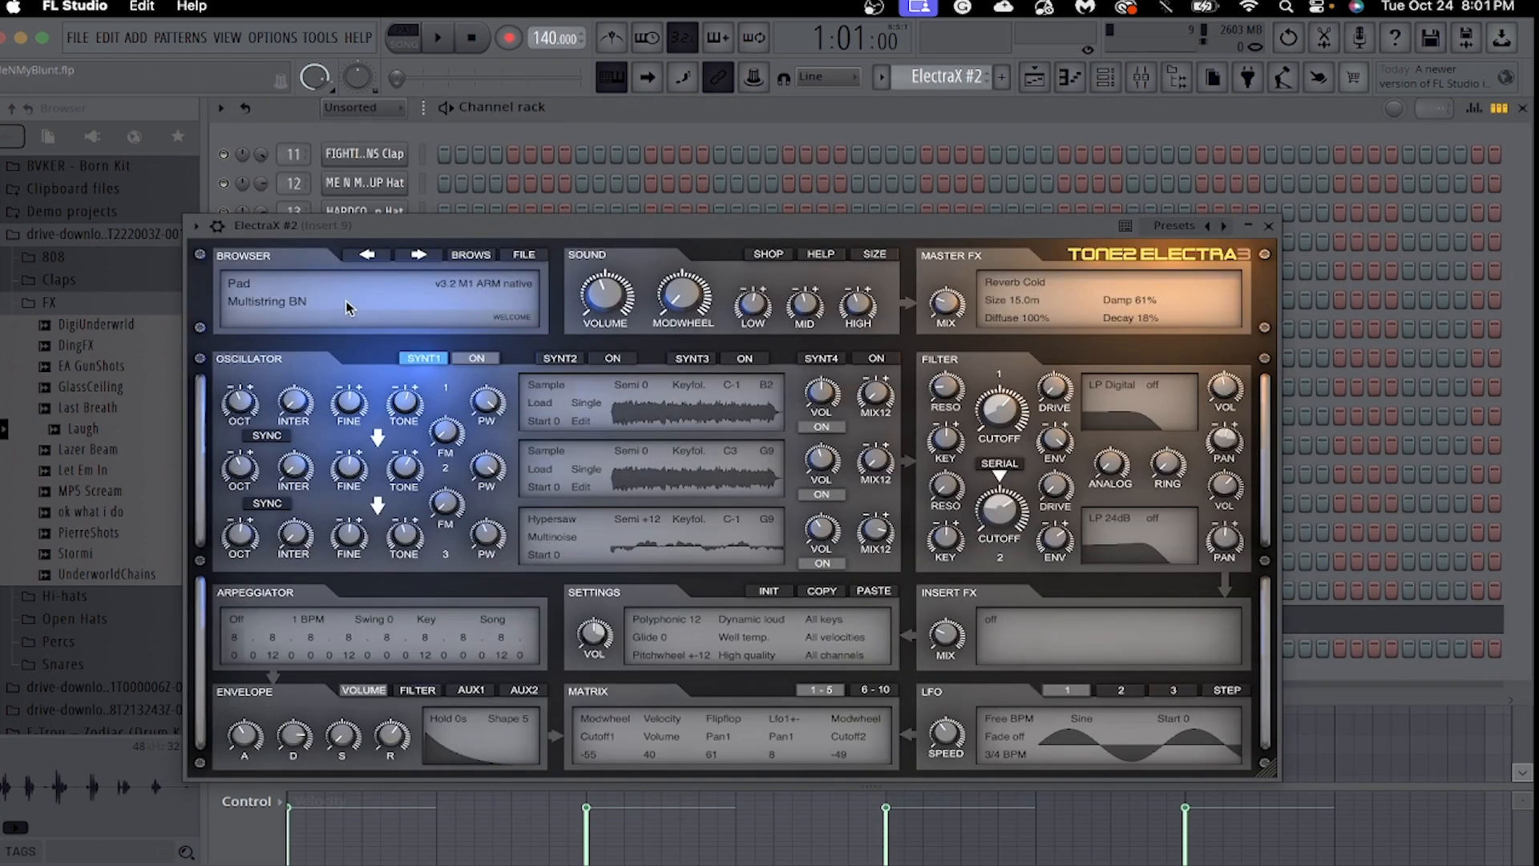
{"action": "left_click", "coordinate": [1269, 227]}
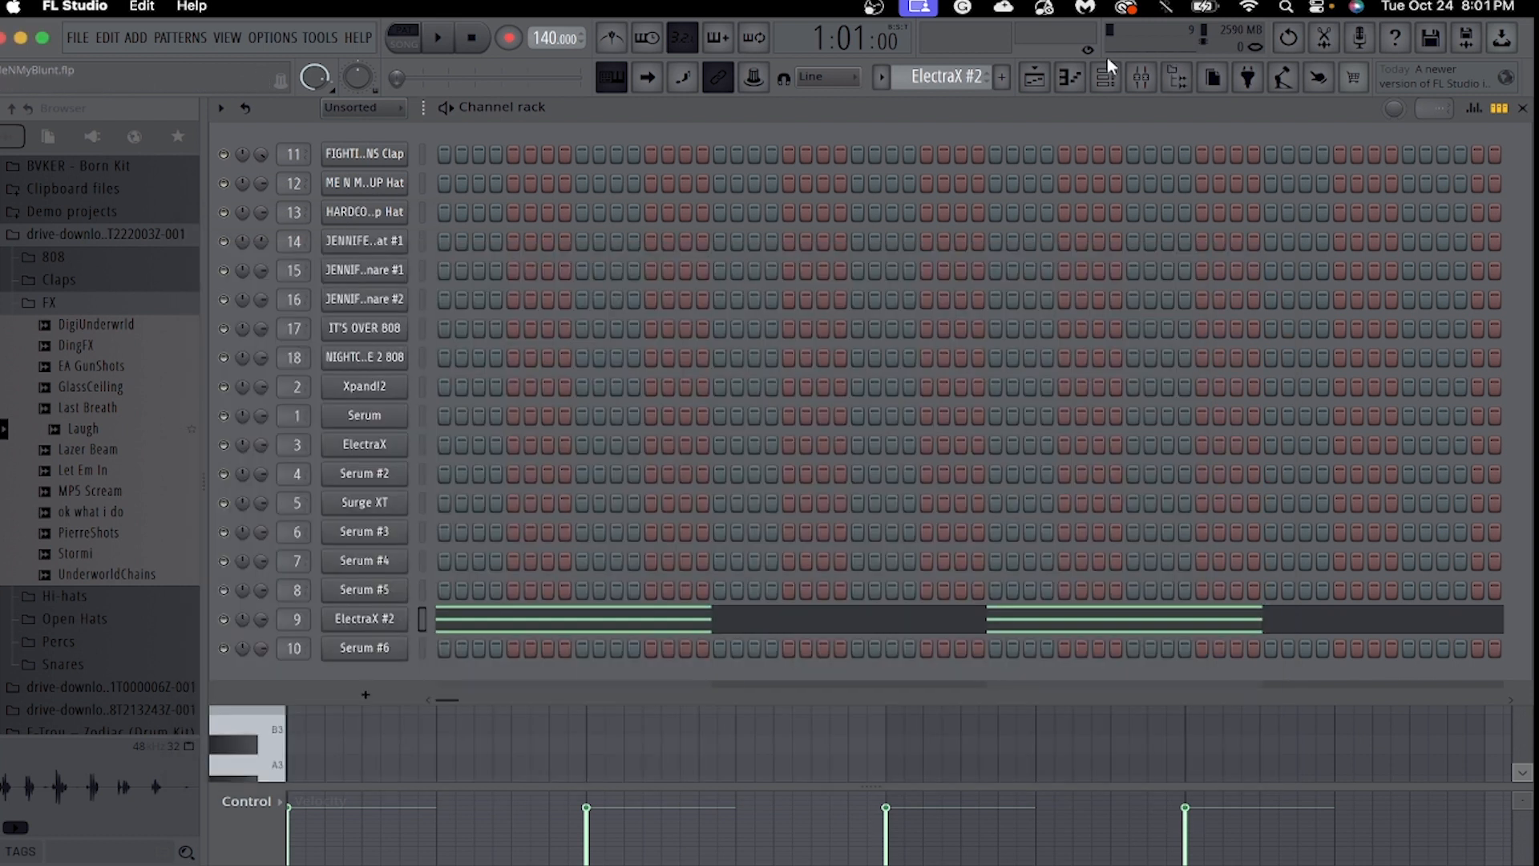
{"action": "left_click", "coordinate": [1105, 77]}
{"action": "left_click", "coordinate": [1106, 79]}
{"action": "left_click", "coordinate": [1105, 76]}
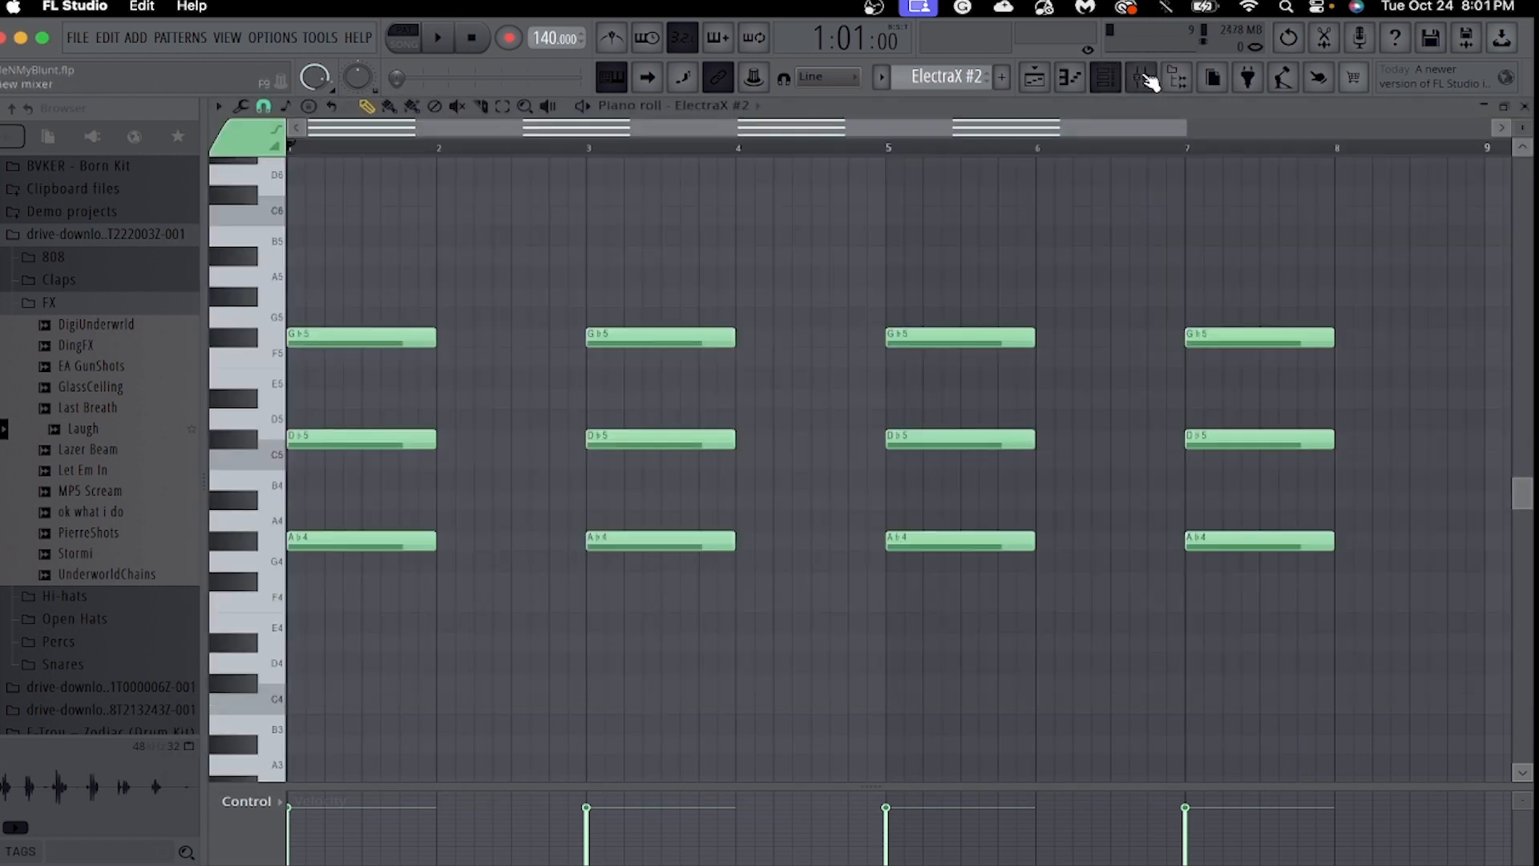
Examine the effect slots of mixer Insert 8 and Insert 9.
{"action": "left_click", "coordinate": [1141, 76]}
{"action": "left_click", "coordinate": [670, 333]}
{"action": "left_click", "coordinate": [698, 325]}
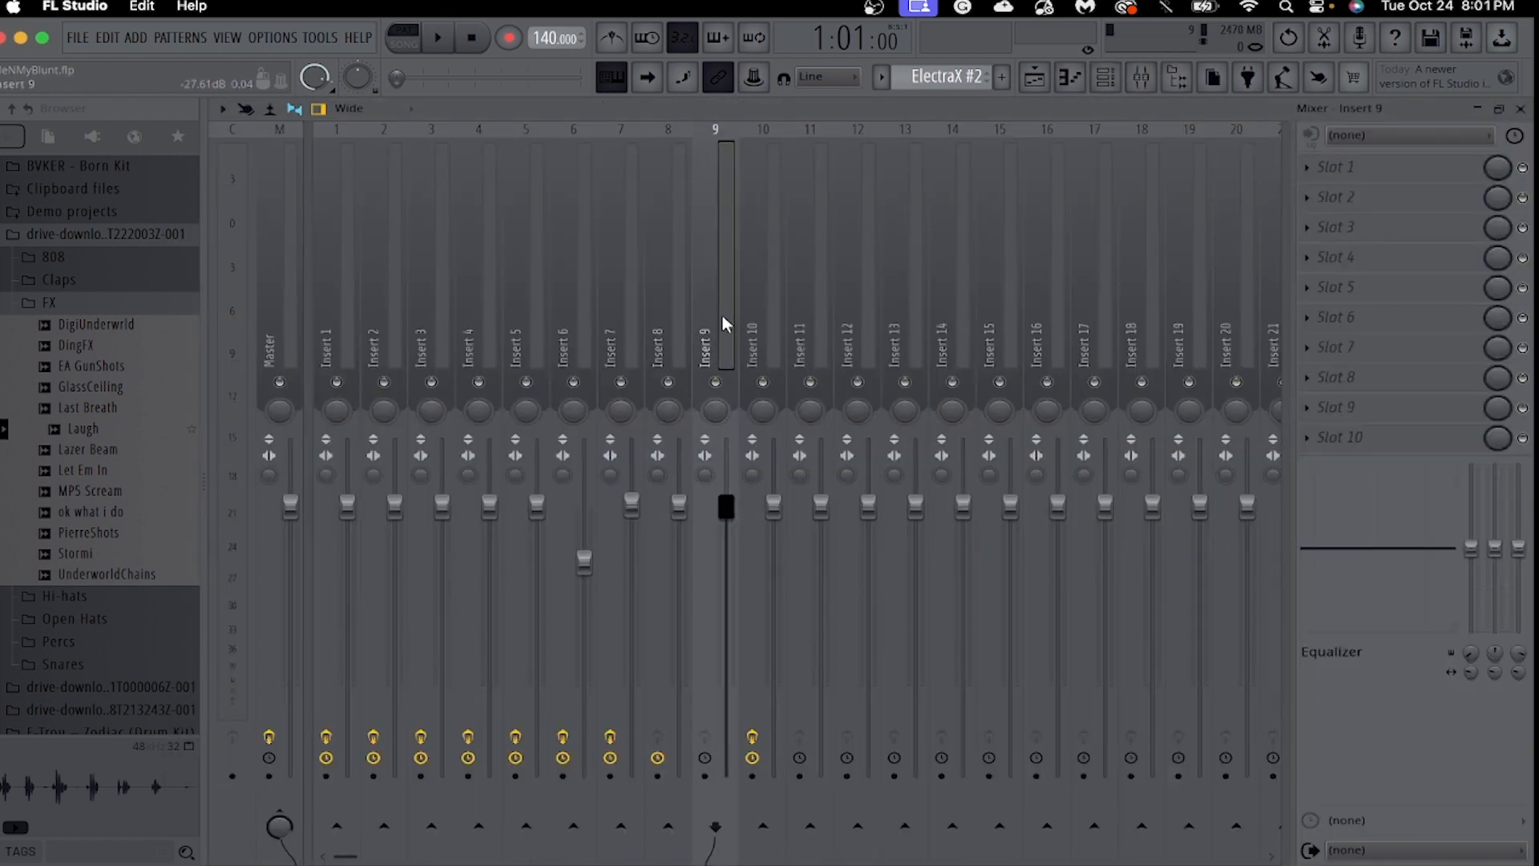
{"action": "left_click", "coordinate": [677, 326]}
Play back the ElectraX #2 chords in the piano roll and stop playback.
{"action": "left_click", "coordinate": [1074, 80]}
{"action": "key", "text": "space"}
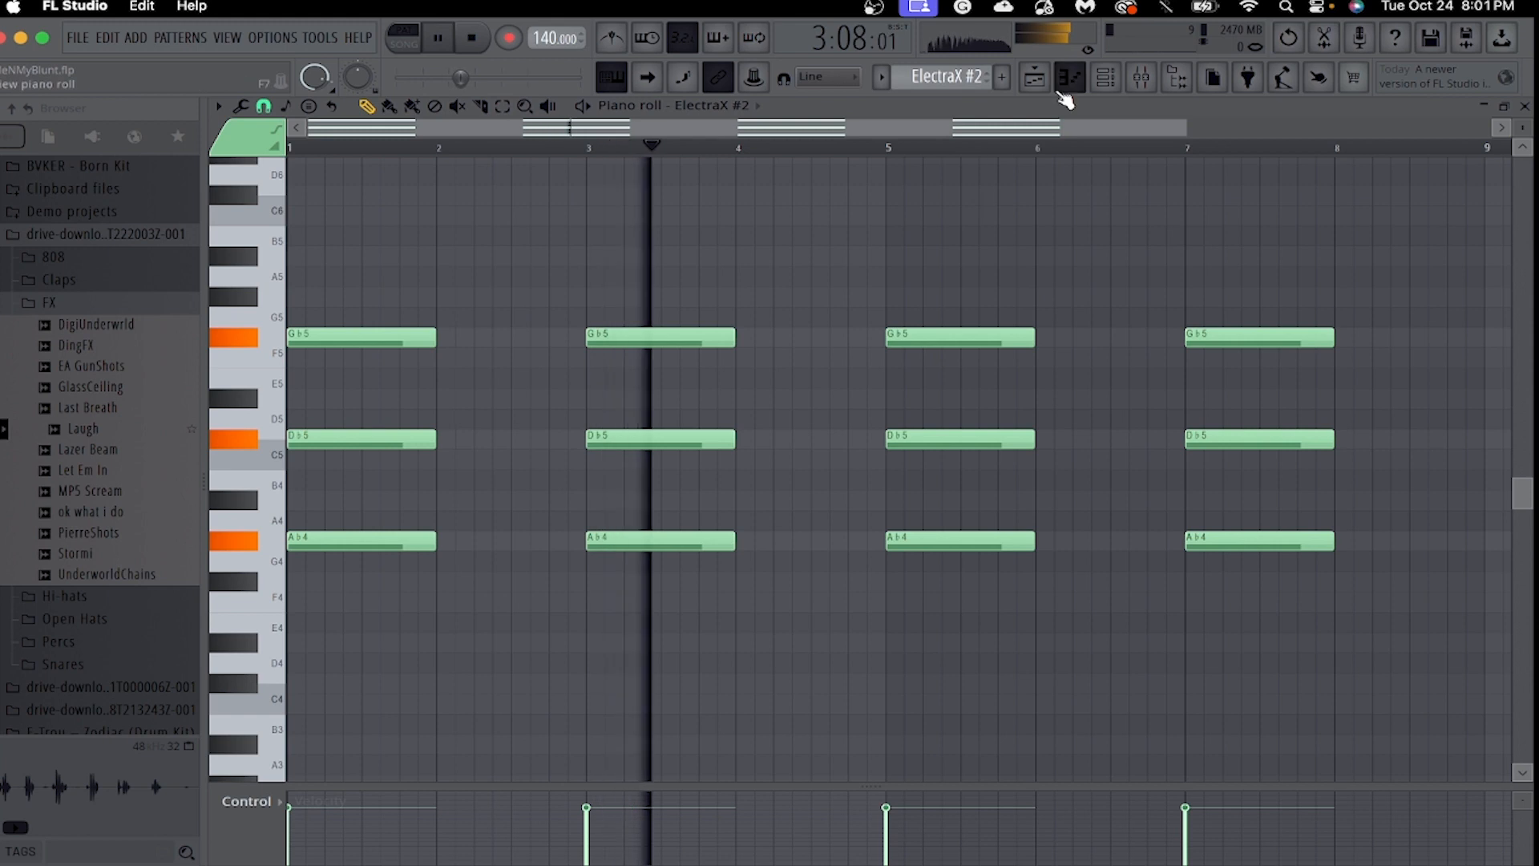
{"action": "key", "text": "space"}
Switch the piano roll to Serum #6, show the playlist arrangement from its first track, and play back its melody tracks.
{"action": "left_click", "coordinate": [759, 110]}
{"action": "left_click", "coordinate": [739, 583]}
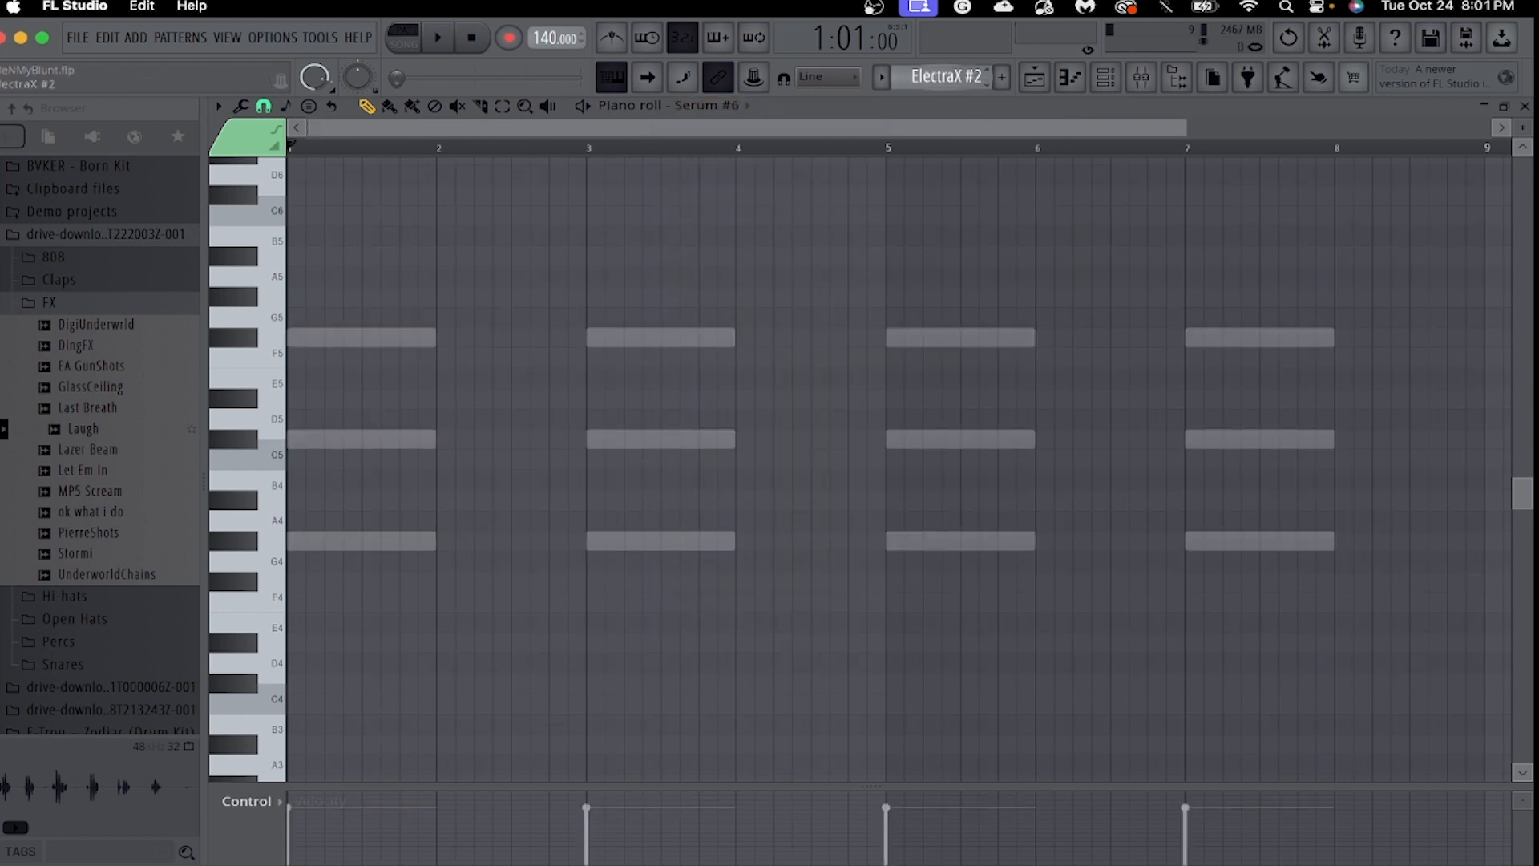
{"action": "left_click", "coordinate": [1034, 78]}
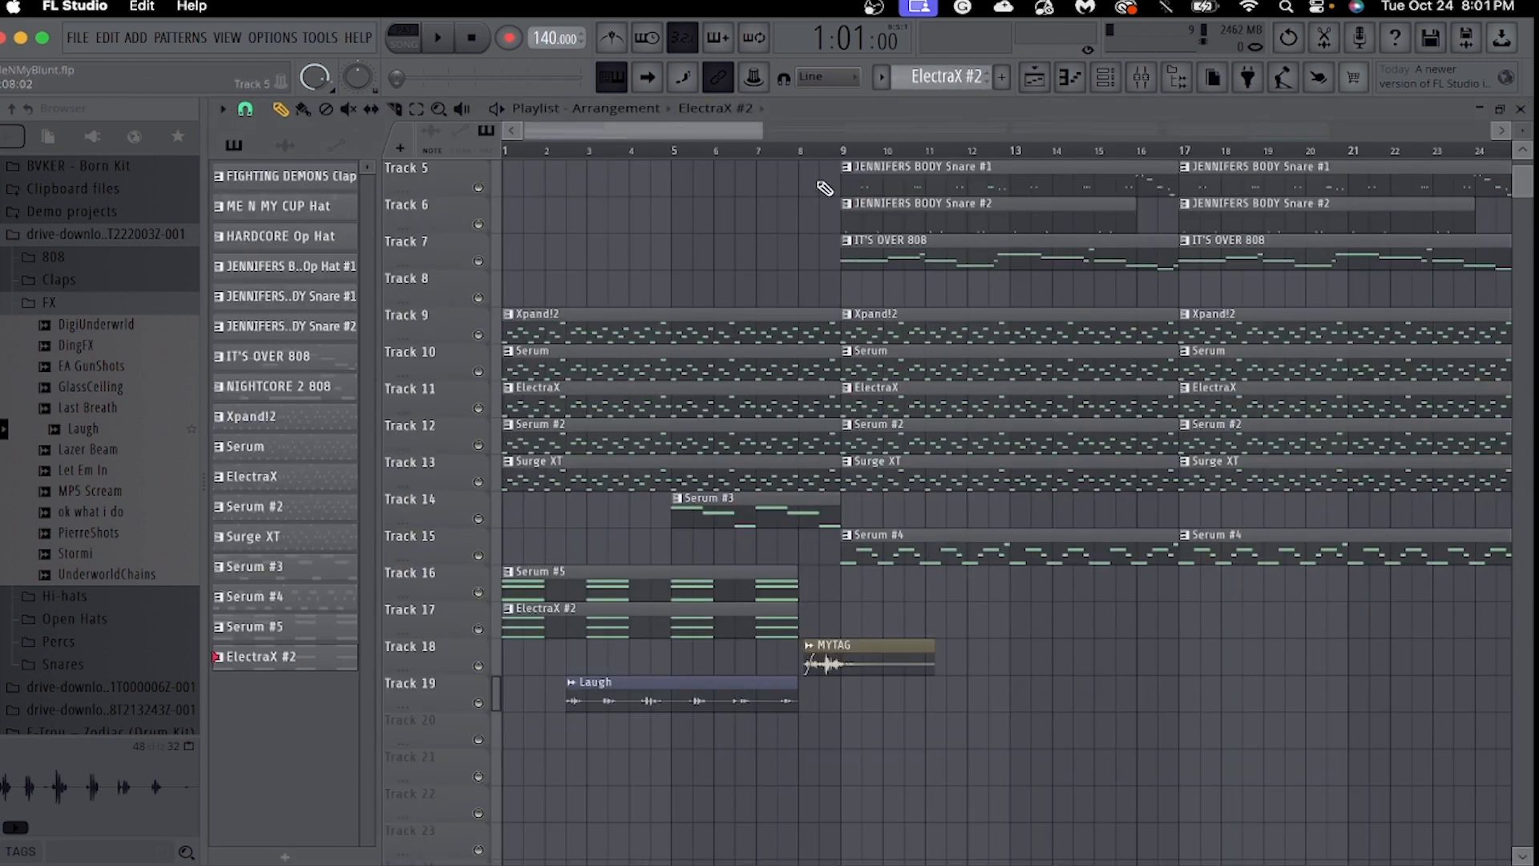
{"action": "left_click_drag", "start_coordinate": [758, 135], "coordinate": [925, 146]}
{"action": "scroll", "coordinate": [804, 422], "scroll_direction": "up", "scroll_amount": 4}
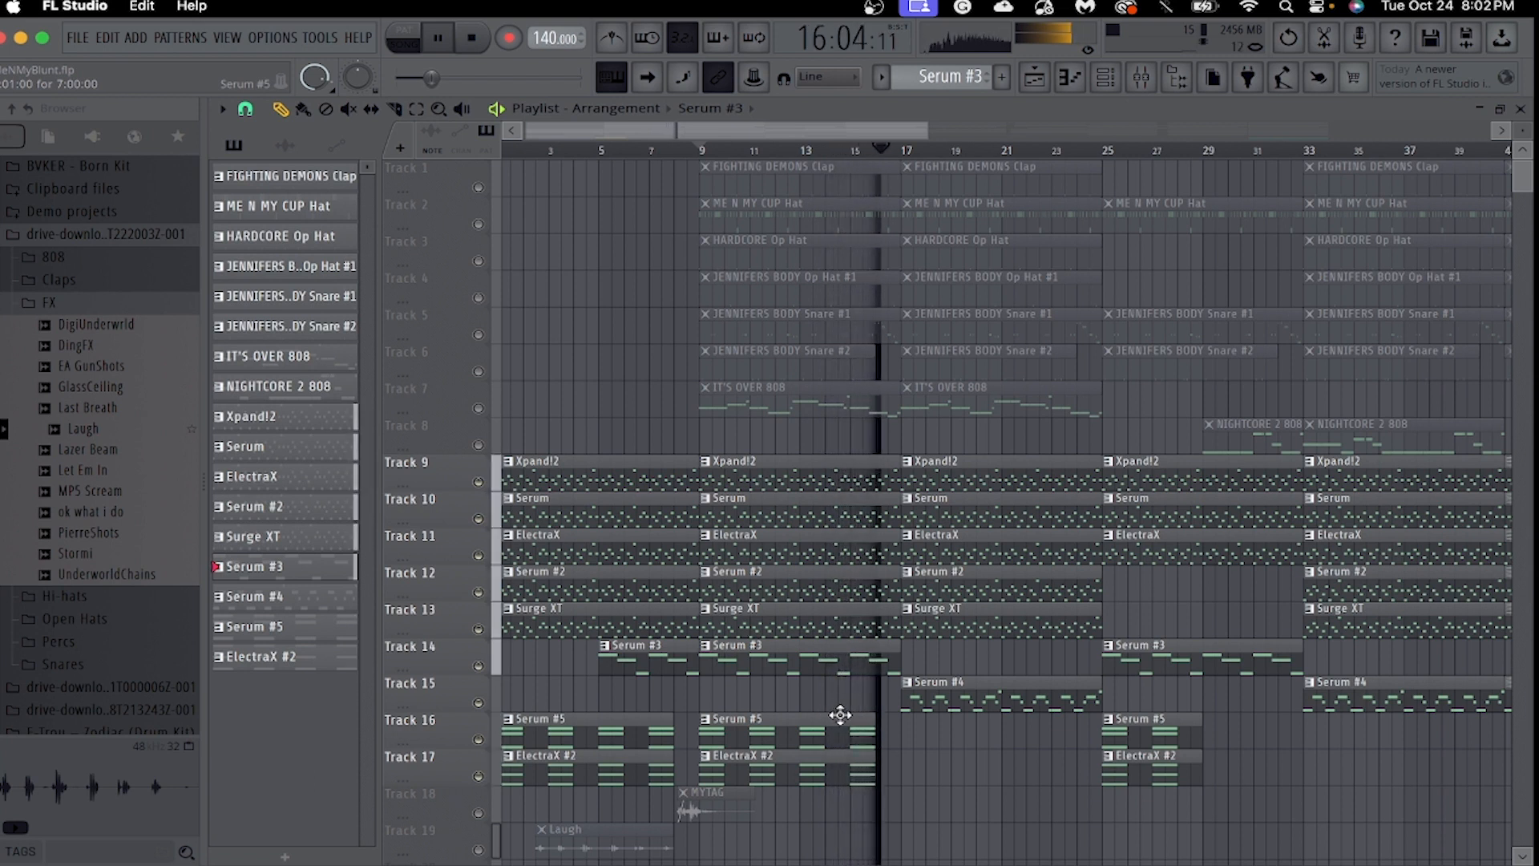
{"action": "right_click", "coordinate": [824, 668]}
{"action": "key", "text": "space"}
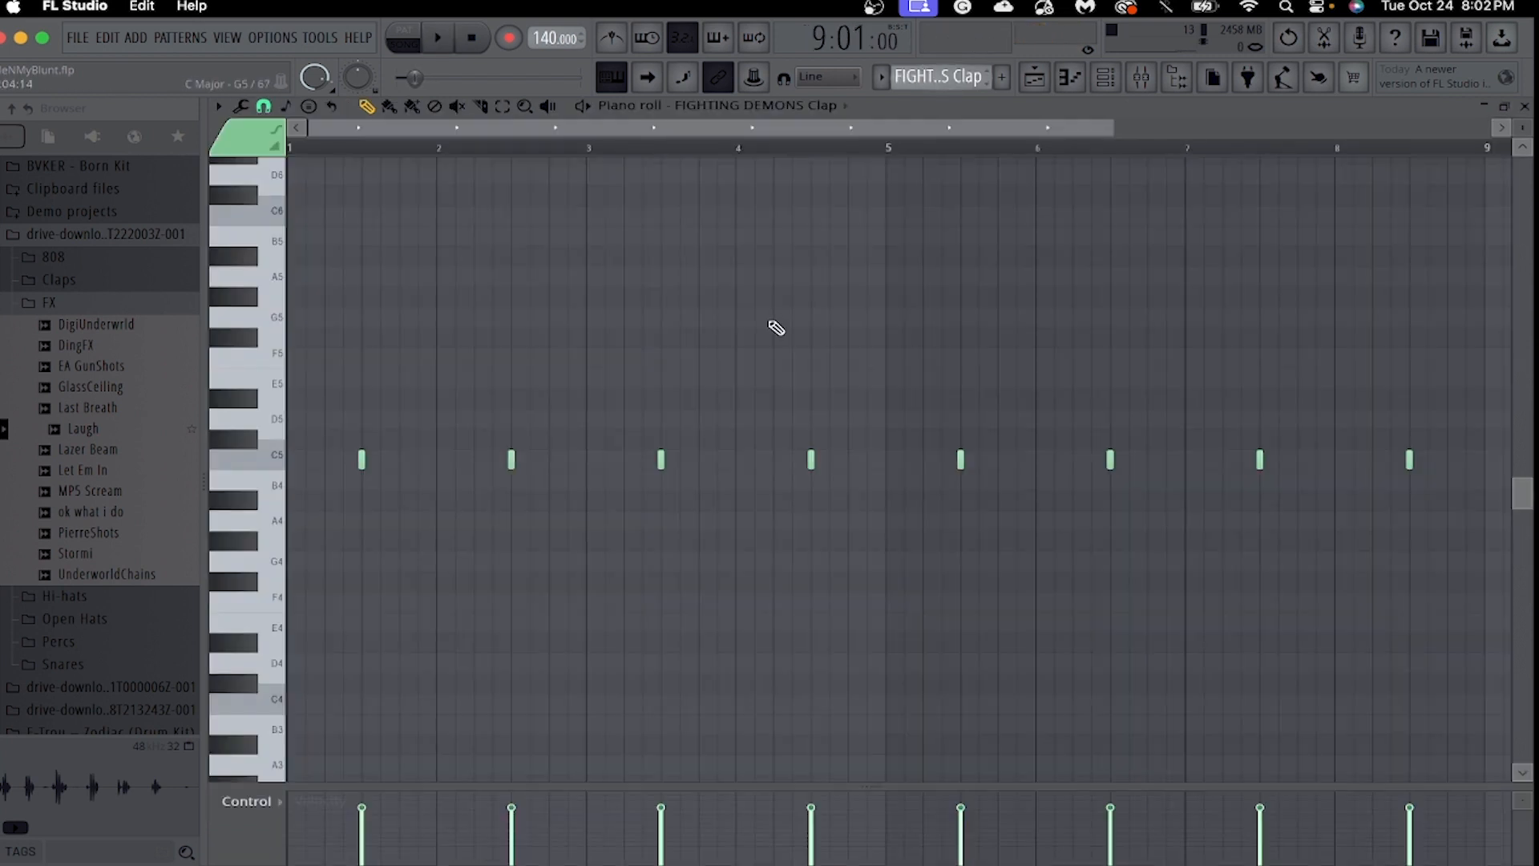
Play back the FIGHTING DEMONS Clap notes while collapsing the drive-download folder and browsing down to the ultimate-ken drum kit.
{"action": "scroll", "coordinate": [780, 317], "scroll_direction": "up", "scroll_amount": 3}
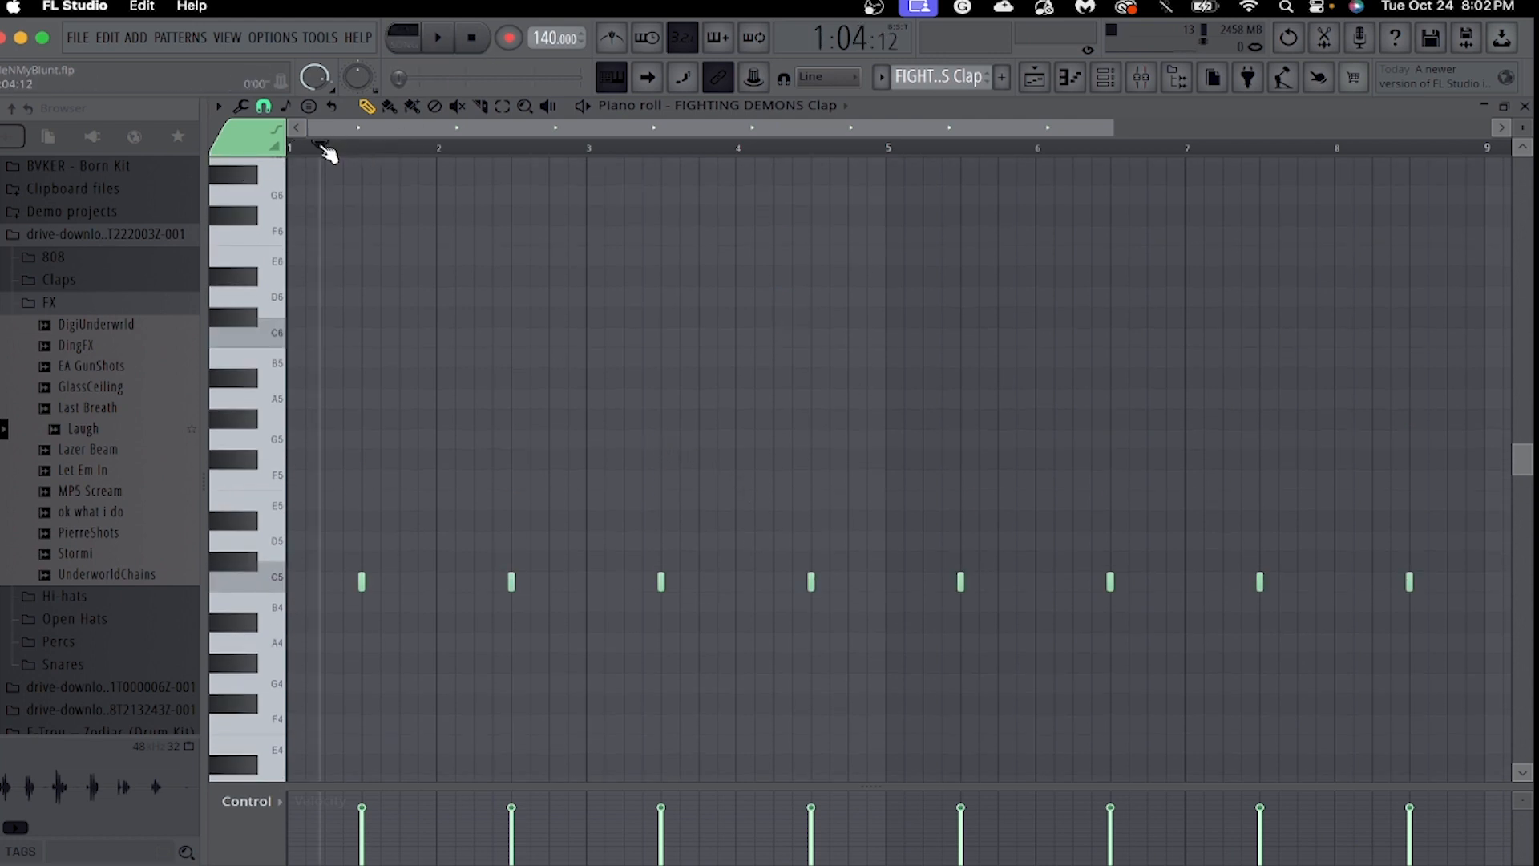
{"action": "key", "text": "space"}
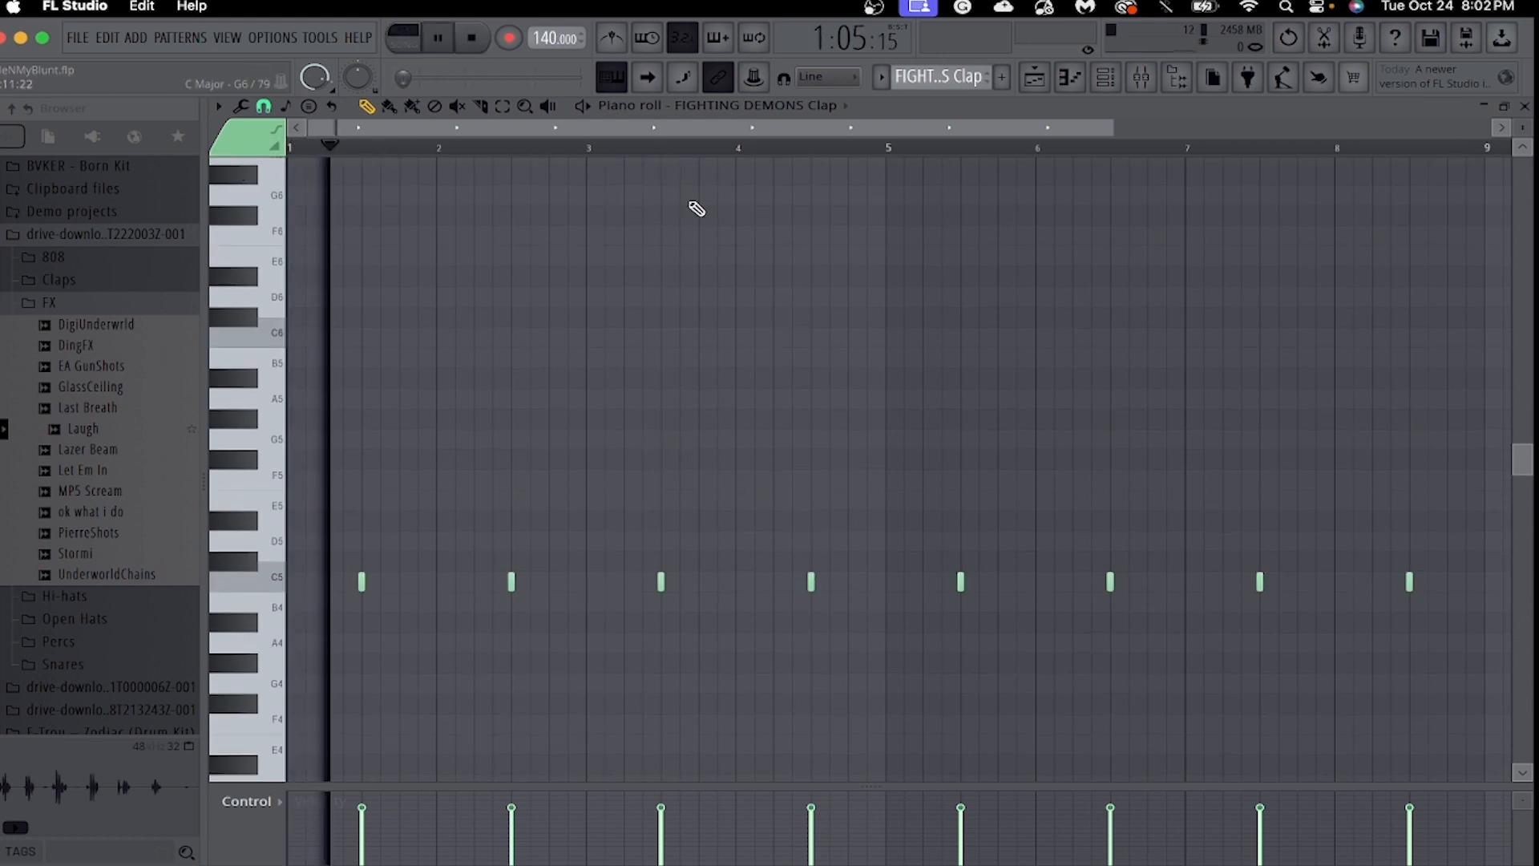
{"action": "left_click", "coordinate": [60, 235]}
{"action": "scroll", "coordinate": [163, 390], "scroll_direction": "down", "scroll_amount": 10}
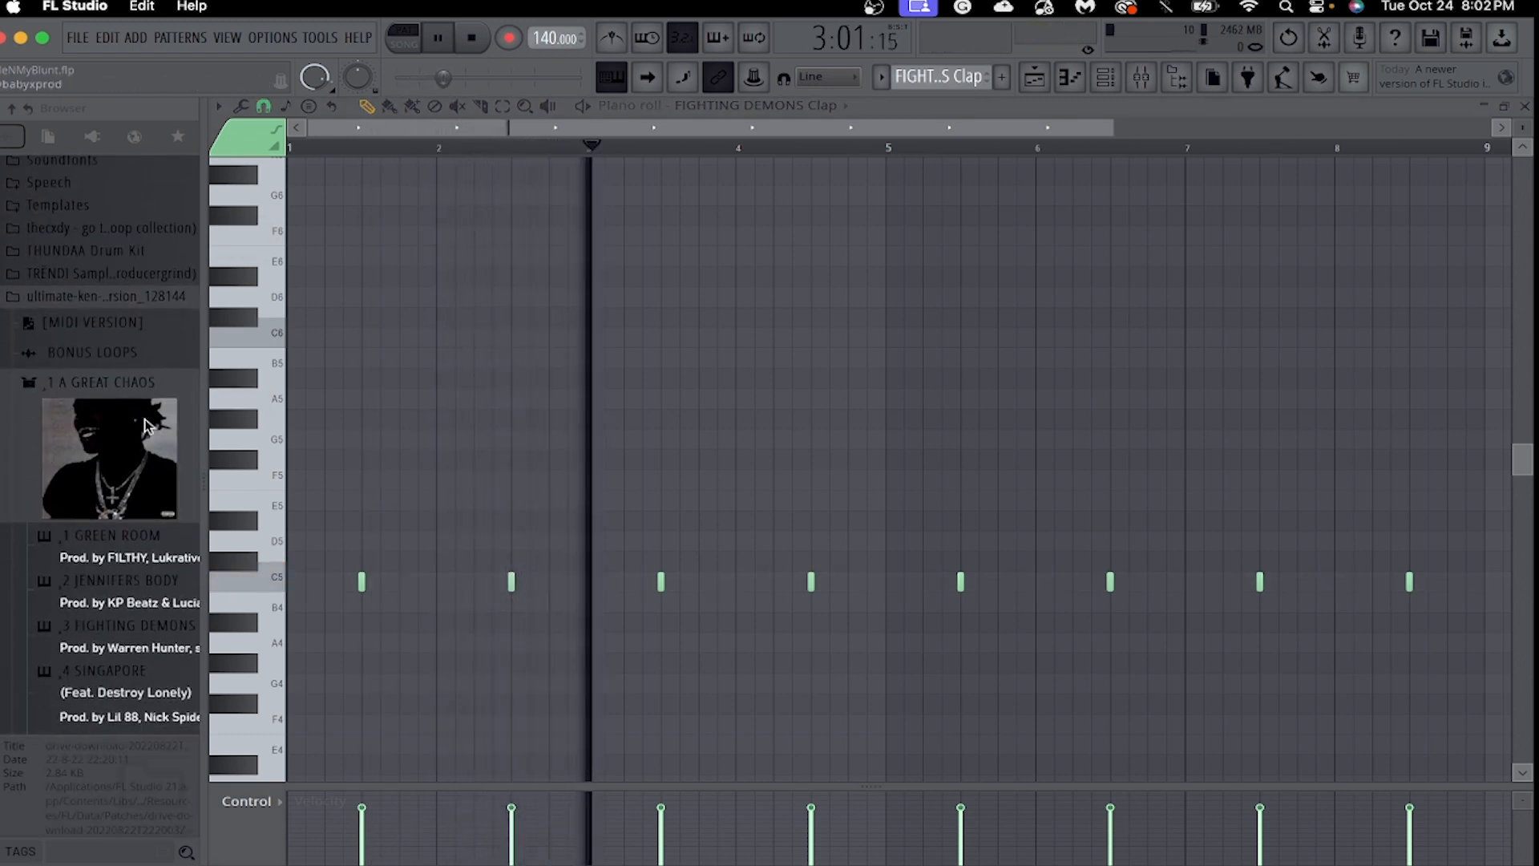
{"action": "scroll", "coordinate": [141, 433], "scroll_direction": "up", "scroll_amount": 1}
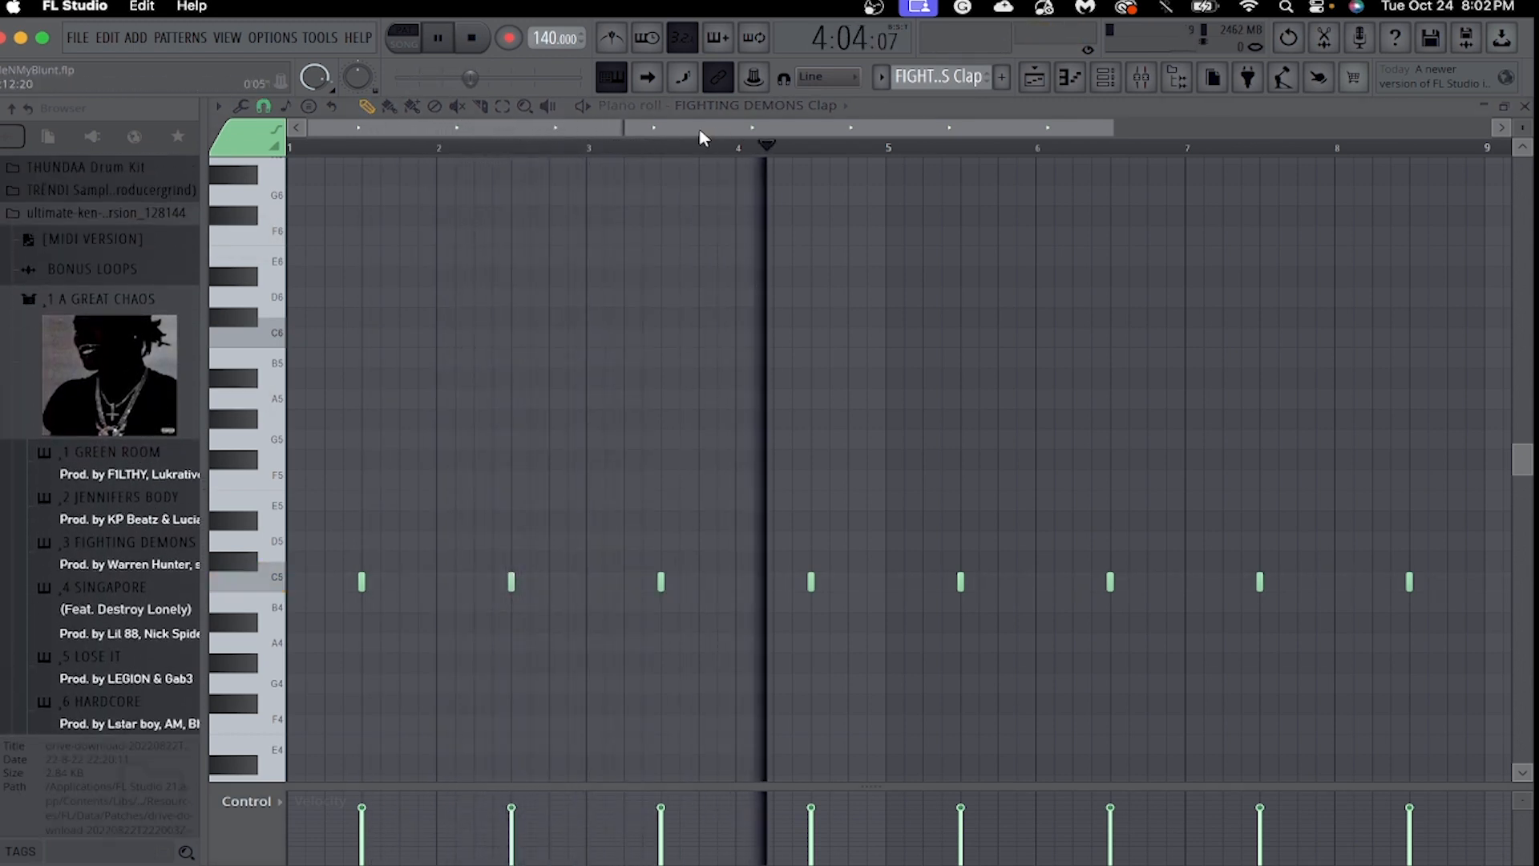
{"action": "left_click_drag", "start_coordinate": [1111, 132], "coordinate": [1259, 149]}
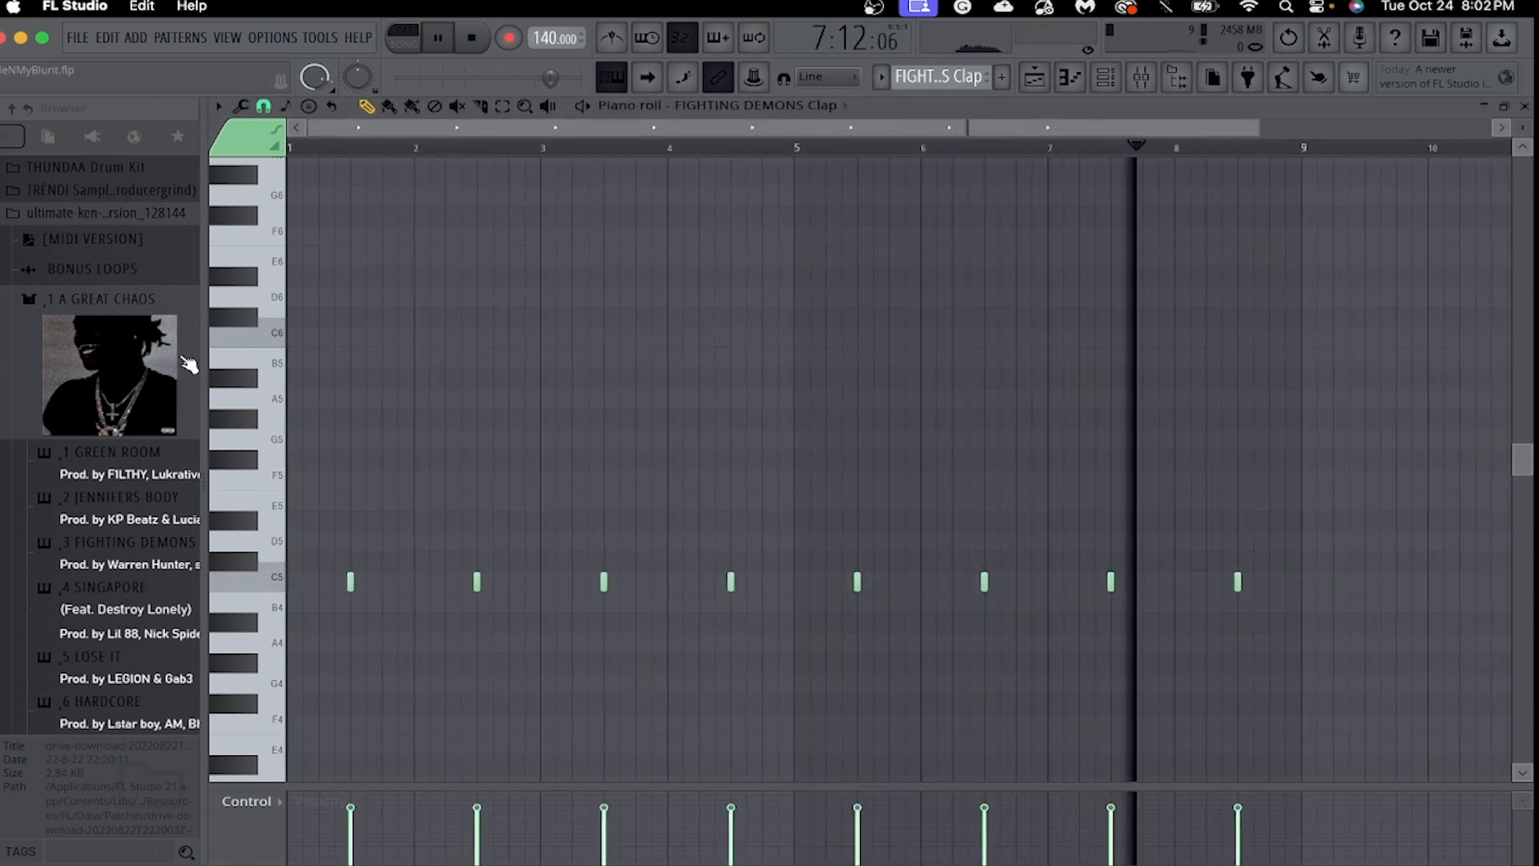
{"action": "key", "text": "space"}
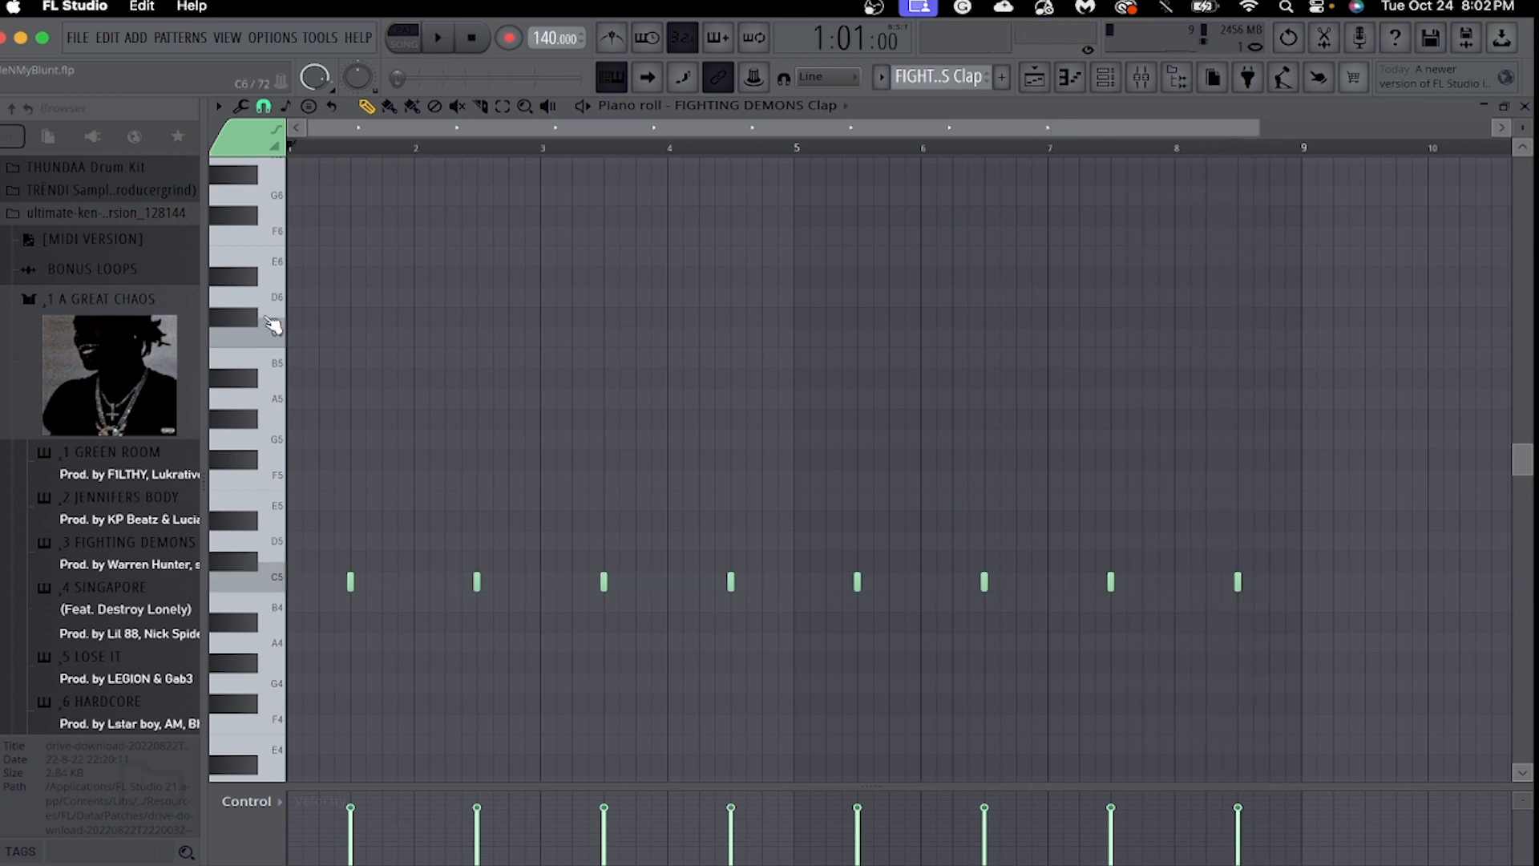
Examine the album folders in the ultimate-ken drum kit, from A GREAT CHAOS down to the last album.
{"action": "scroll", "coordinate": [24, 481], "scroll_direction": "down", "scroll_amount": 10}
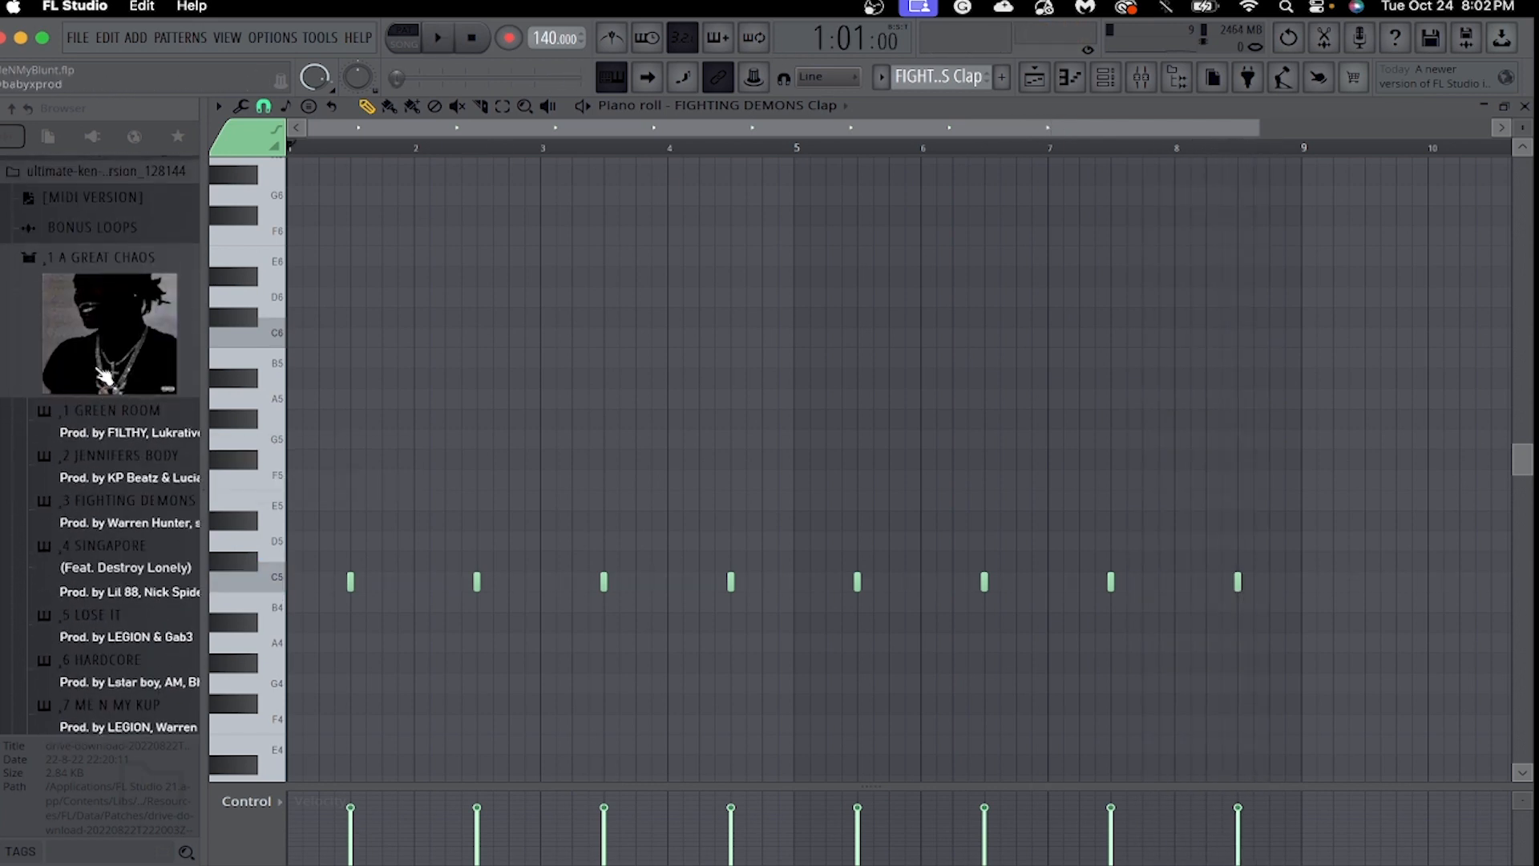
{"action": "scroll", "coordinate": [146, 465], "scroll_direction": "down", "scroll_amount": 2}
{"action": "scroll", "coordinate": [147, 467], "scroll_direction": "up", "scroll_amount": 5}
{"action": "scroll", "coordinate": [149, 470], "scroll_direction": "down", "scroll_amount": 5}
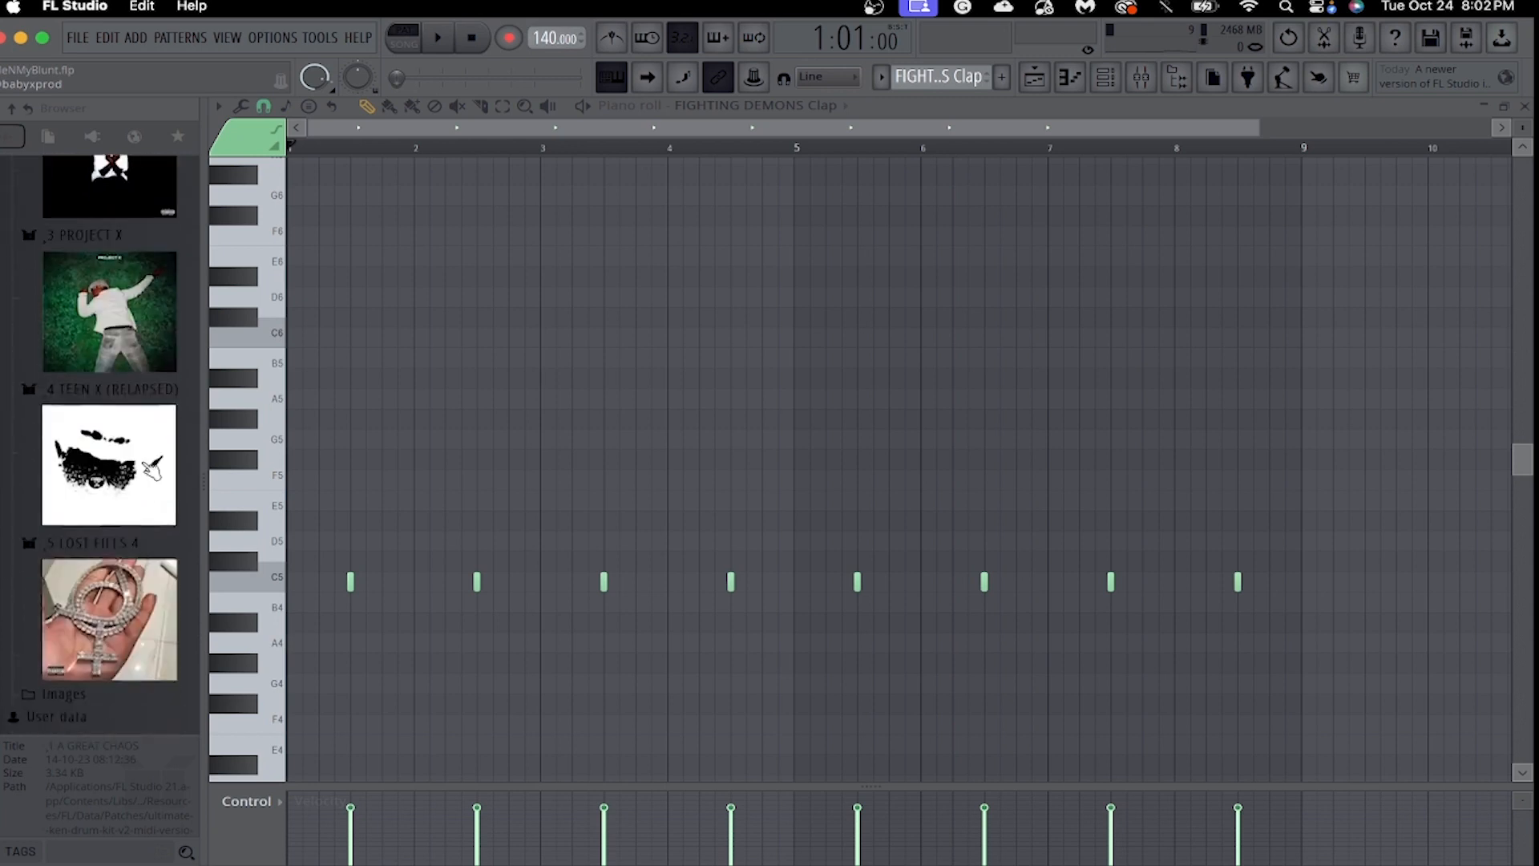
{"action": "scroll", "coordinate": [149, 472], "scroll_direction": "up", "scroll_amount": 2}
{"action": "scroll", "coordinate": [150, 472], "scroll_direction": "down", "scroll_amount": 1}
{"action": "scroll", "coordinate": [157, 361], "scroll_direction": "up", "scroll_amount": 3}
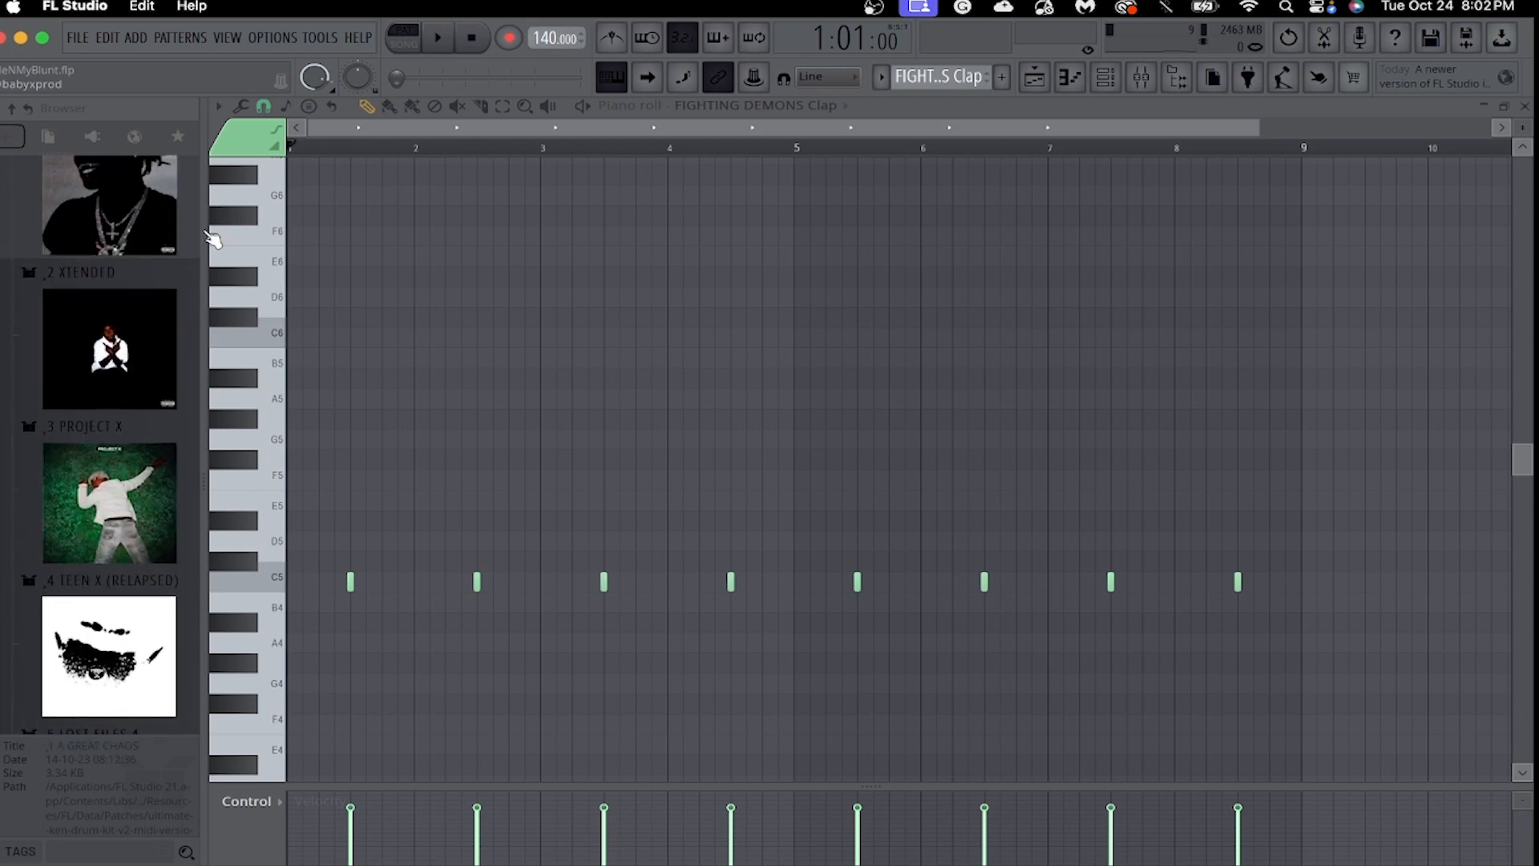
Switch the current pattern and piano roll to ME N MY CUP Hat and play back its notes.
{"action": "left_click", "coordinate": [1108, 77]}
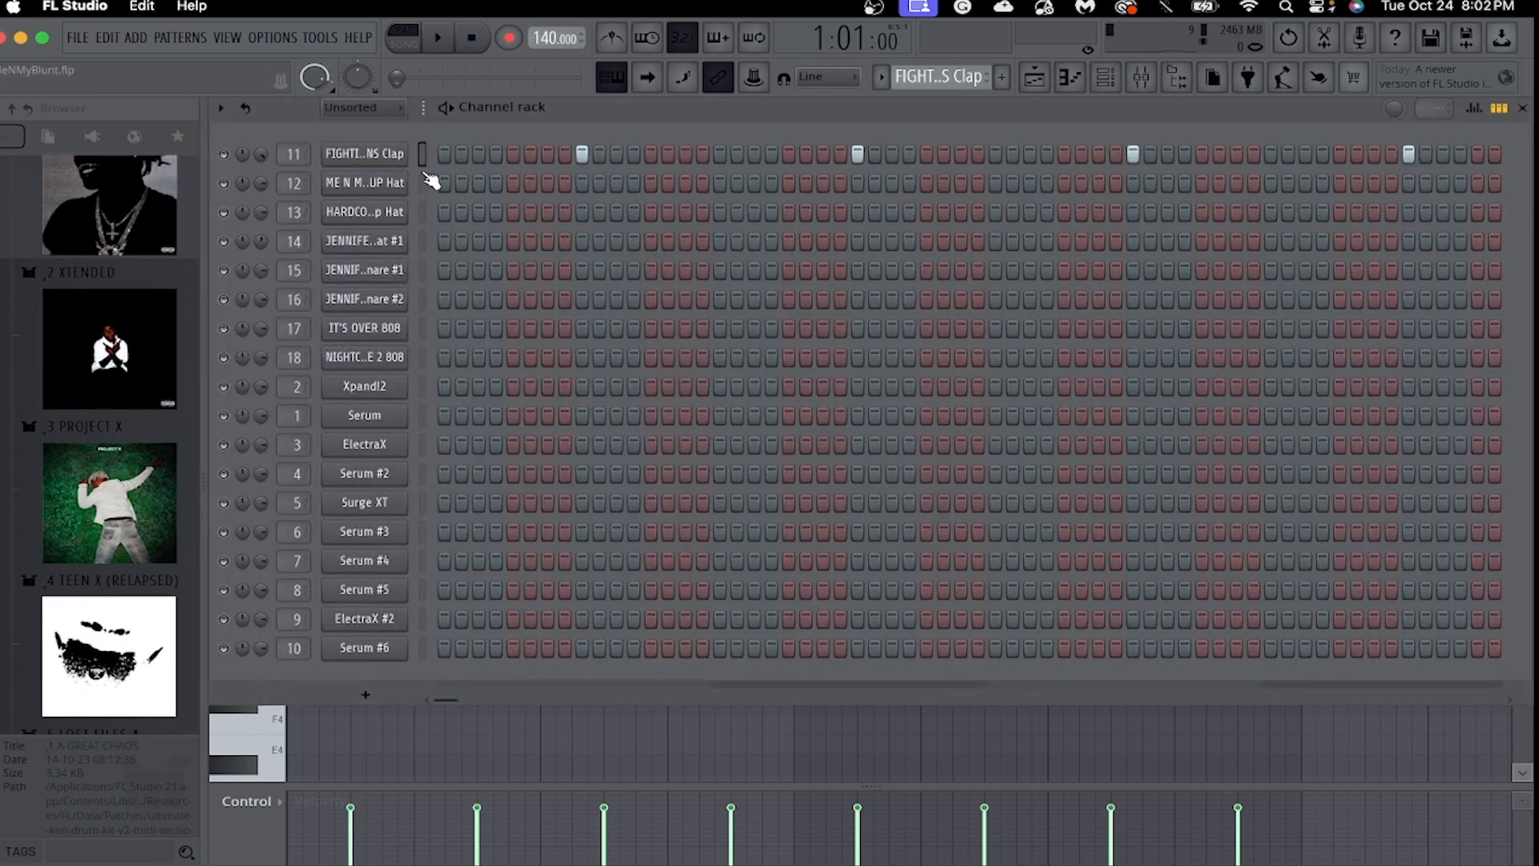
{"action": "left_click_drag", "start_coordinate": [939, 76], "coordinate": [940, 83]}
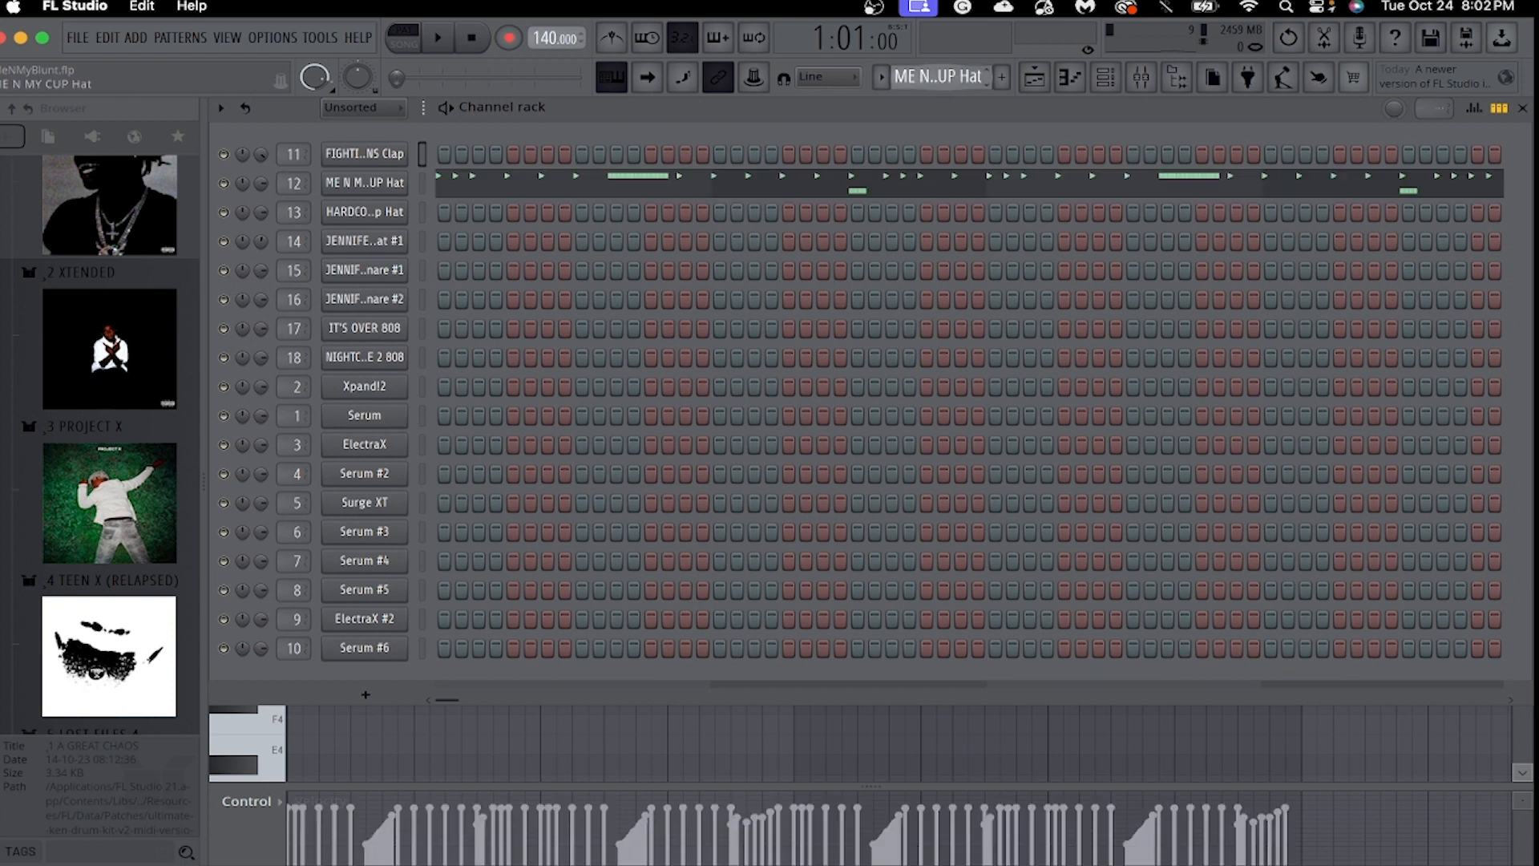
{"action": "left_click", "coordinate": [1070, 80]}
{"action": "left_click", "coordinate": [738, 105]}
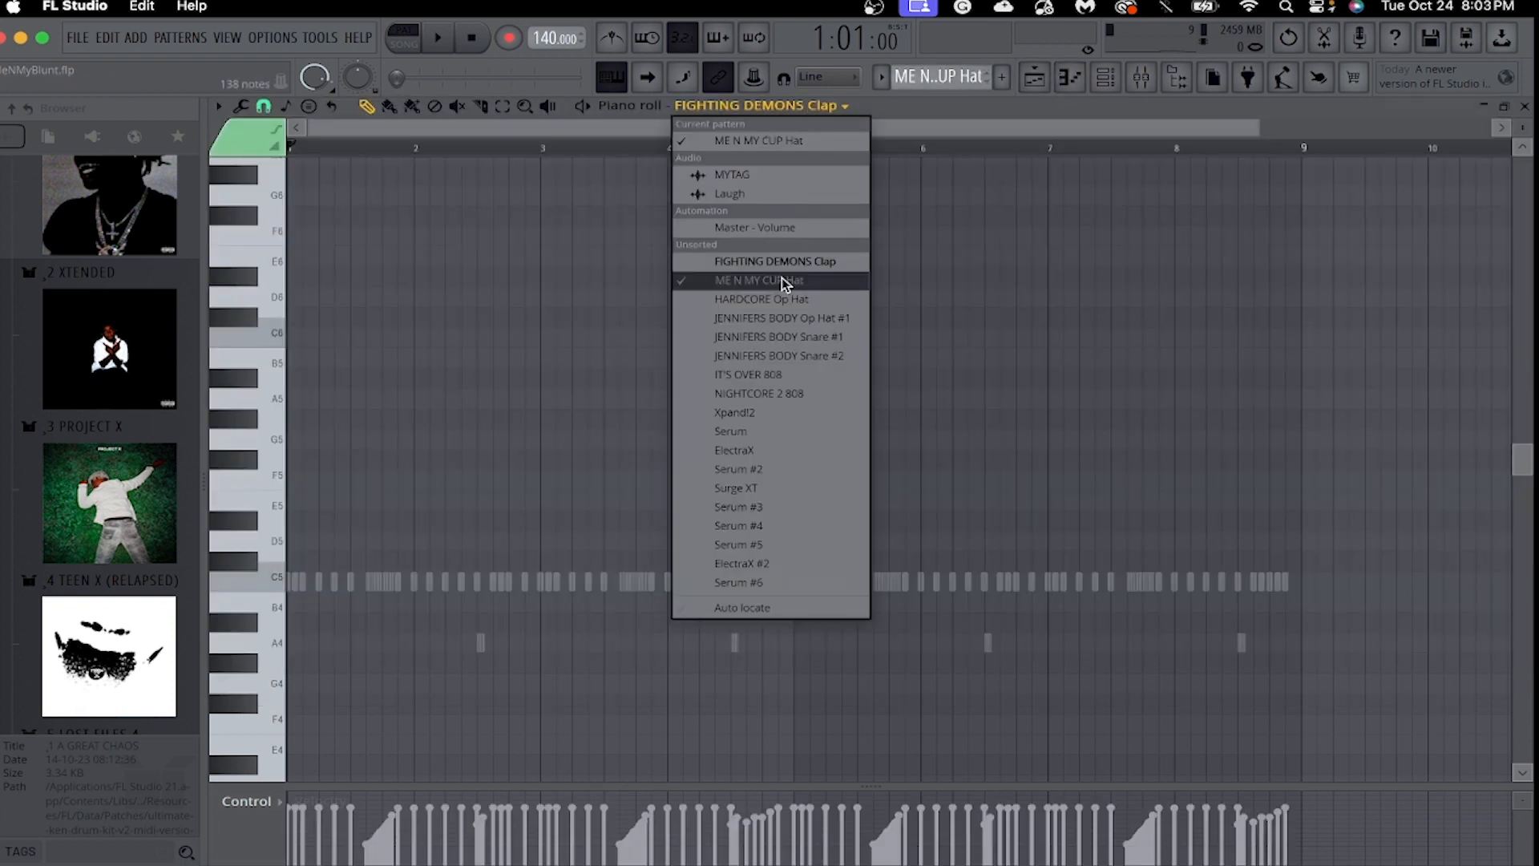
{"action": "left_click", "coordinate": [825, 286]}
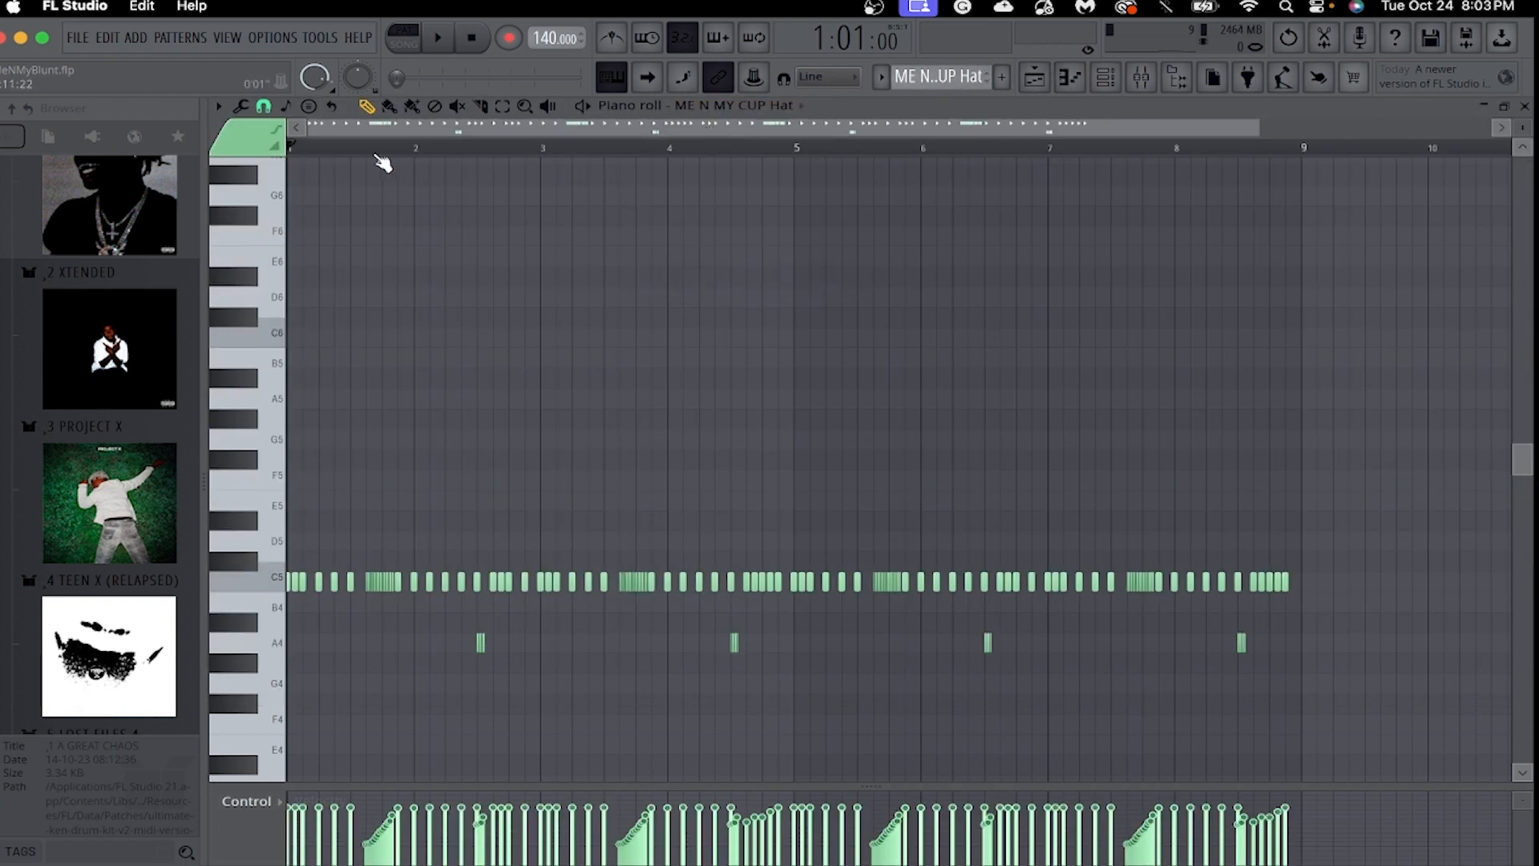
{"action": "key", "text": "space"}
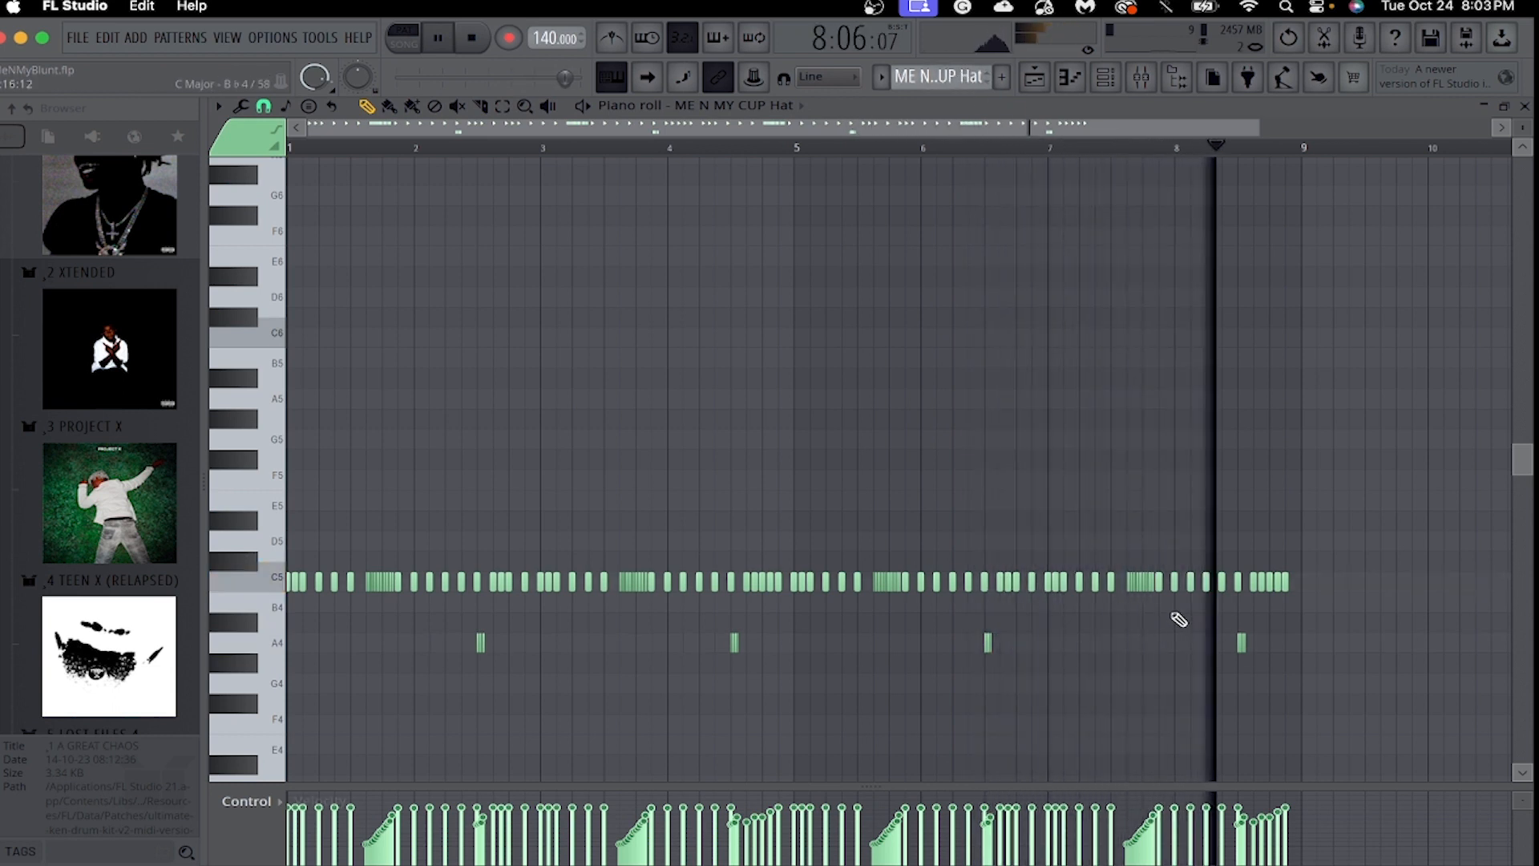
{"action": "key", "text": "space"}
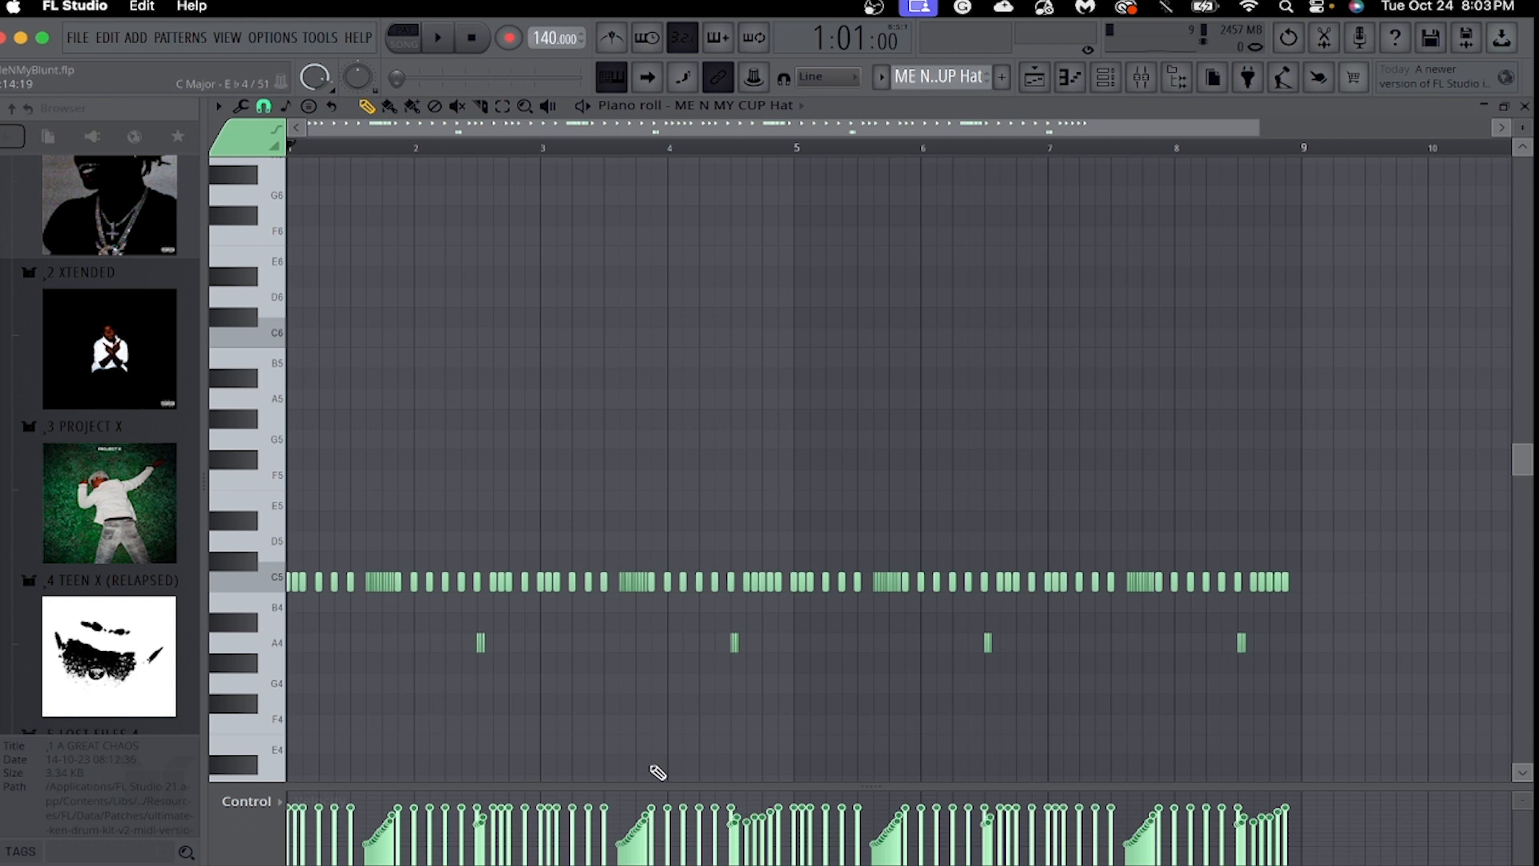
Switch the piano roll to HARDCORE Op Hat, play back its notes, and stop playback.
{"action": "left_click", "coordinate": [768, 106]}
{"action": "left_click", "coordinate": [753, 299]}
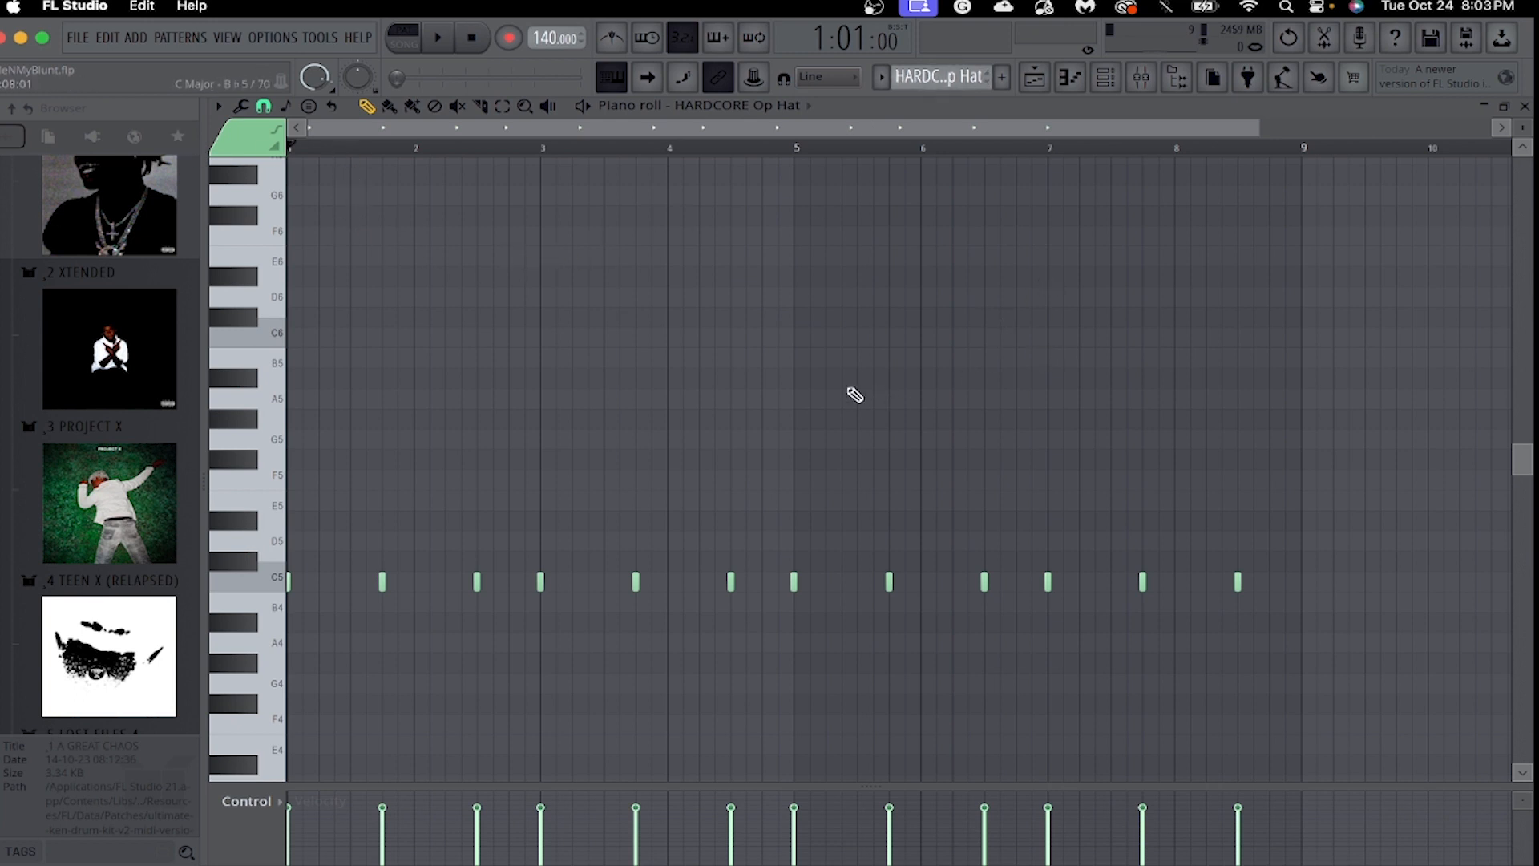
{"action": "key", "text": "space"}
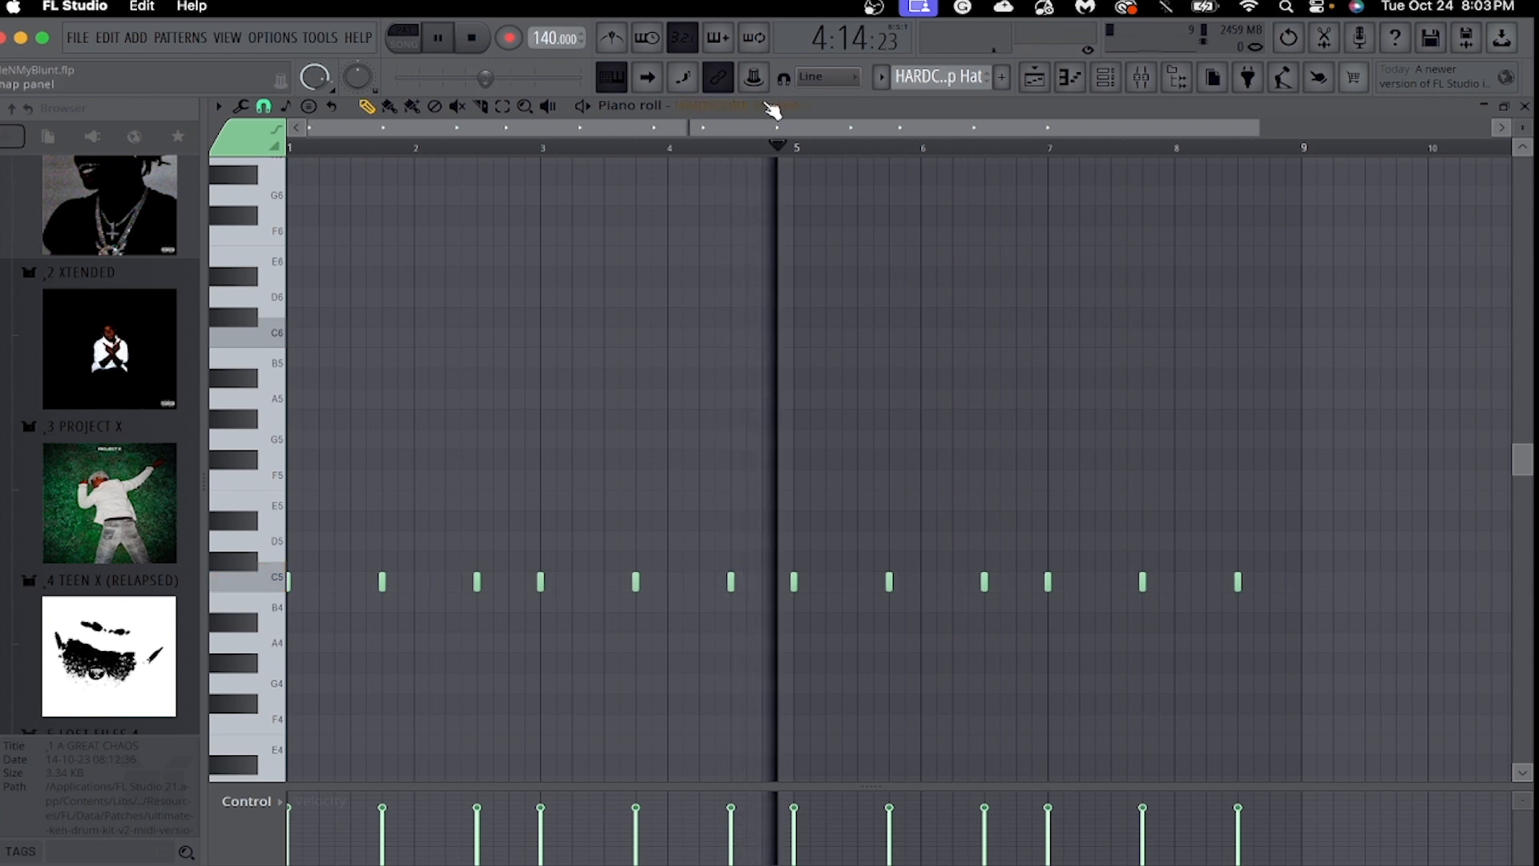
{"action": "key", "text": "space"}
Switch the piano roll to JENNIFERS BODY Op Hat #1, play back its notes, and stop playback.
{"action": "left_click", "coordinate": [737, 105]}
{"action": "left_click", "coordinate": [756, 319]}
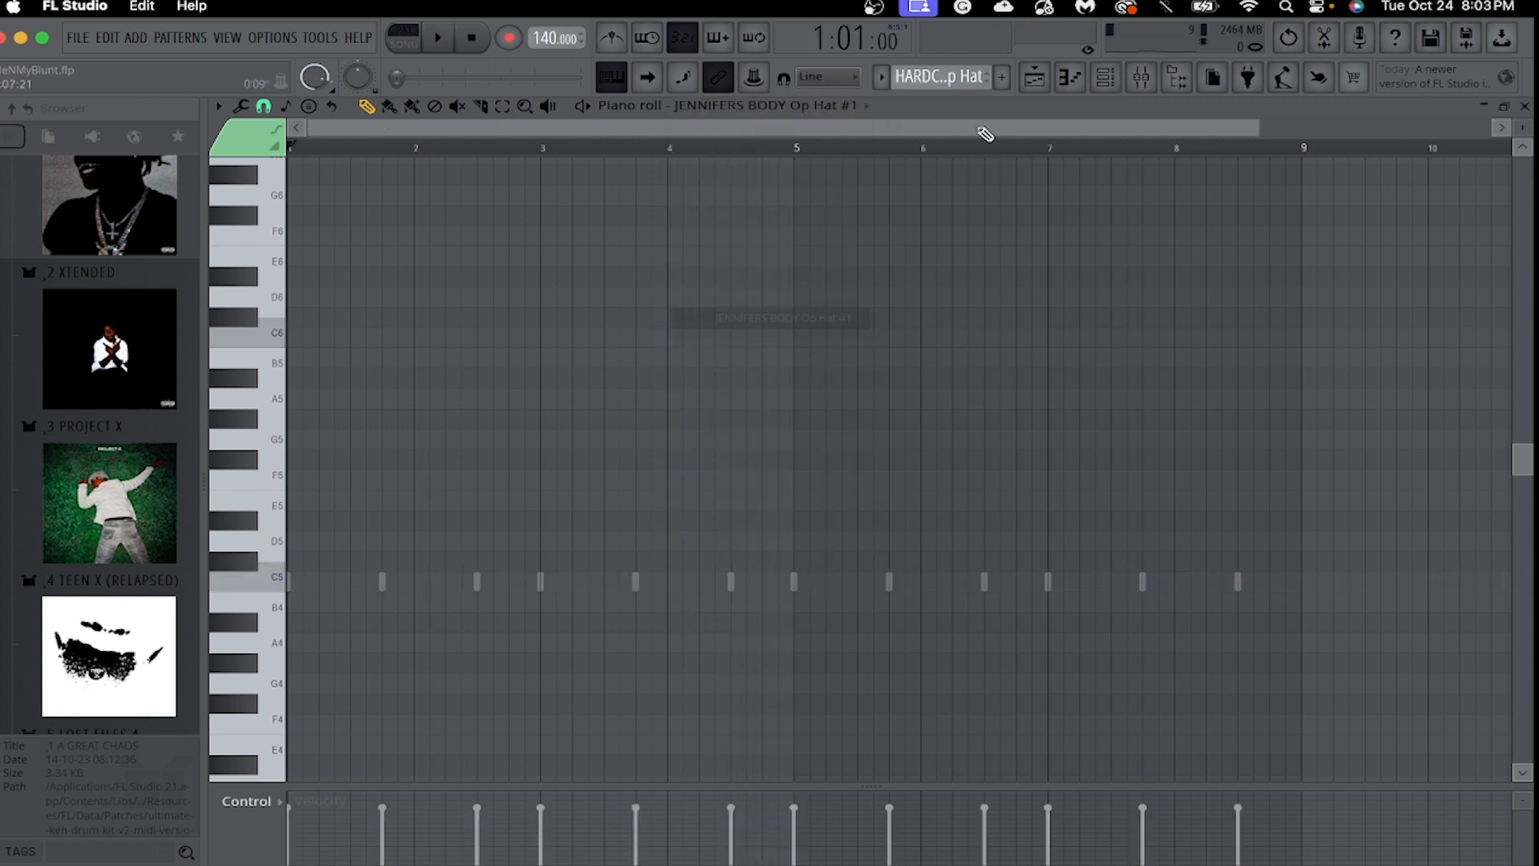
{"action": "key", "text": "space"}
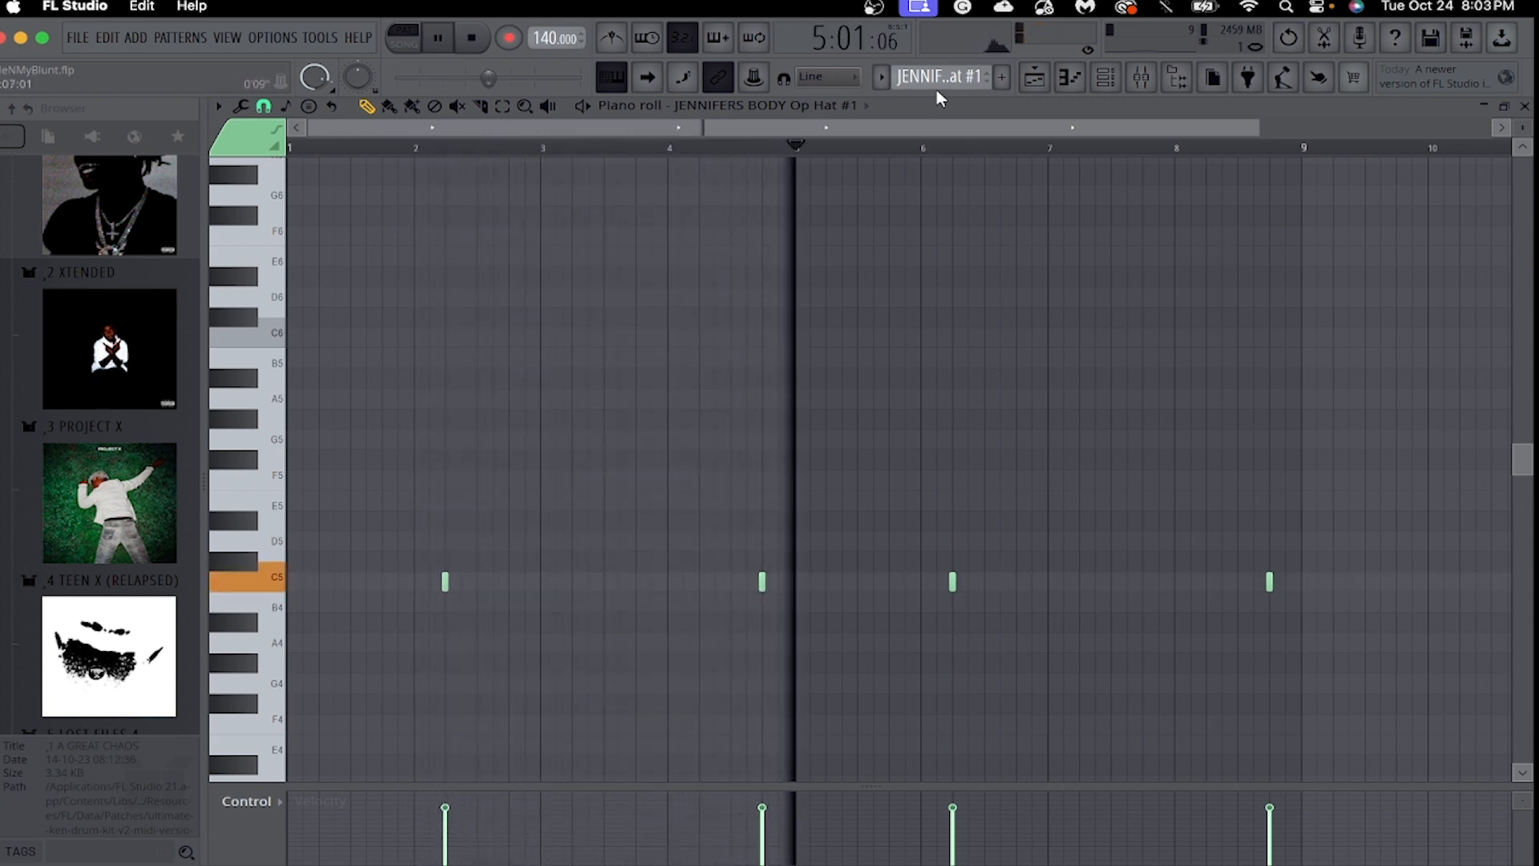
{"action": "key", "text": "space"}
Switch the piano roll to JENNIFERS BODY Snare #1 and fit its notes across the view.
{"action": "left_click", "coordinate": [849, 106]}
{"action": "left_click", "coordinate": [835, 338]}
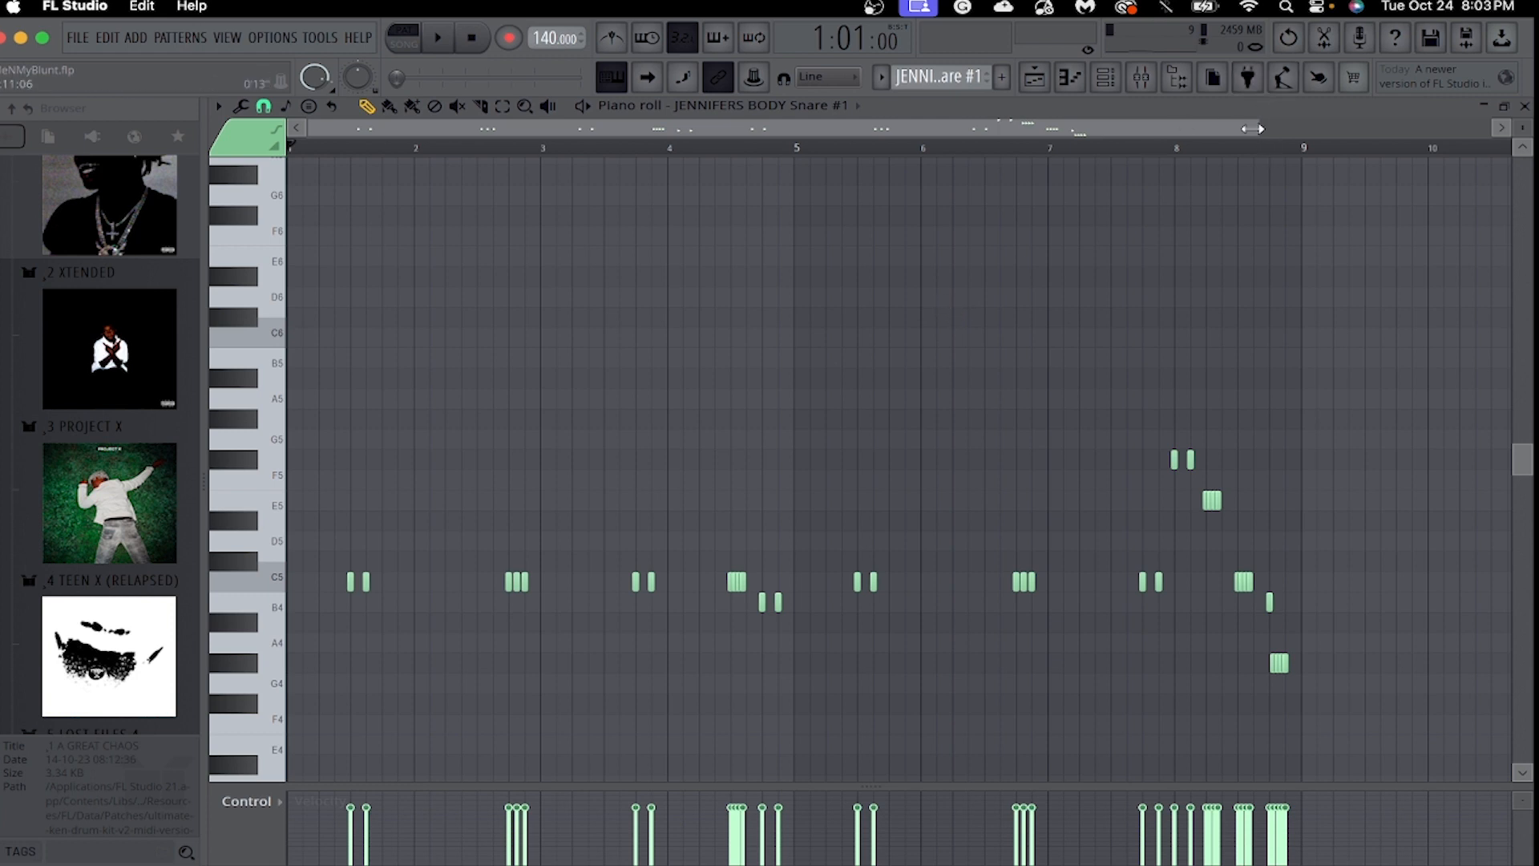
{"action": "left_click_drag", "start_coordinate": [1252, 128], "coordinate": [1189, 153]}
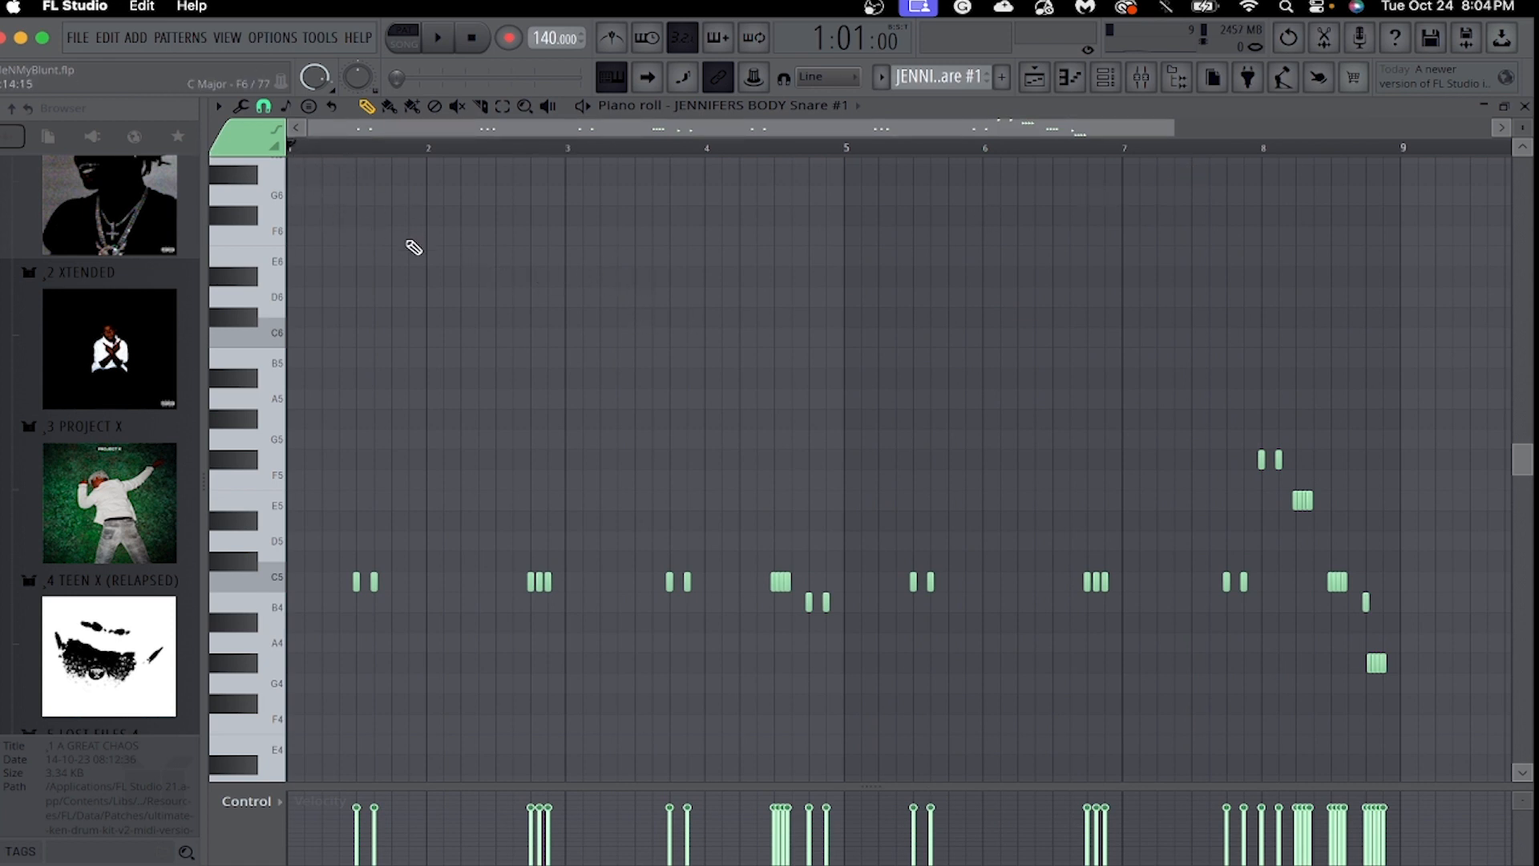
Play back the JENNIFERS BODY Snare #1 notes in the piano roll and stop playback.
{"action": "key", "text": "space"}
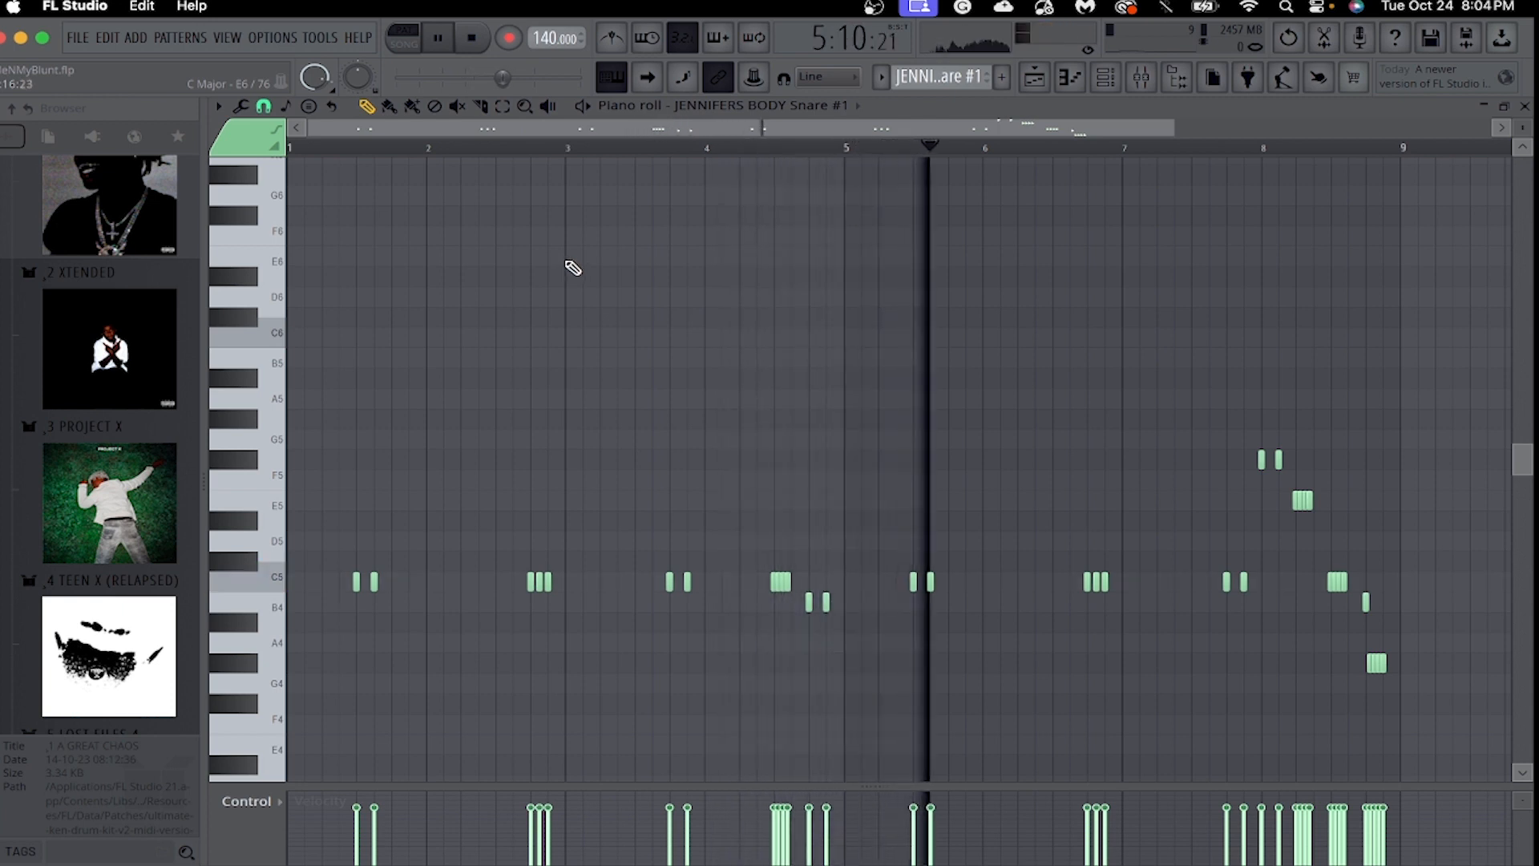
{"action": "left_click_drag", "start_coordinate": [1175, 128], "coordinate": [1223, 137]}
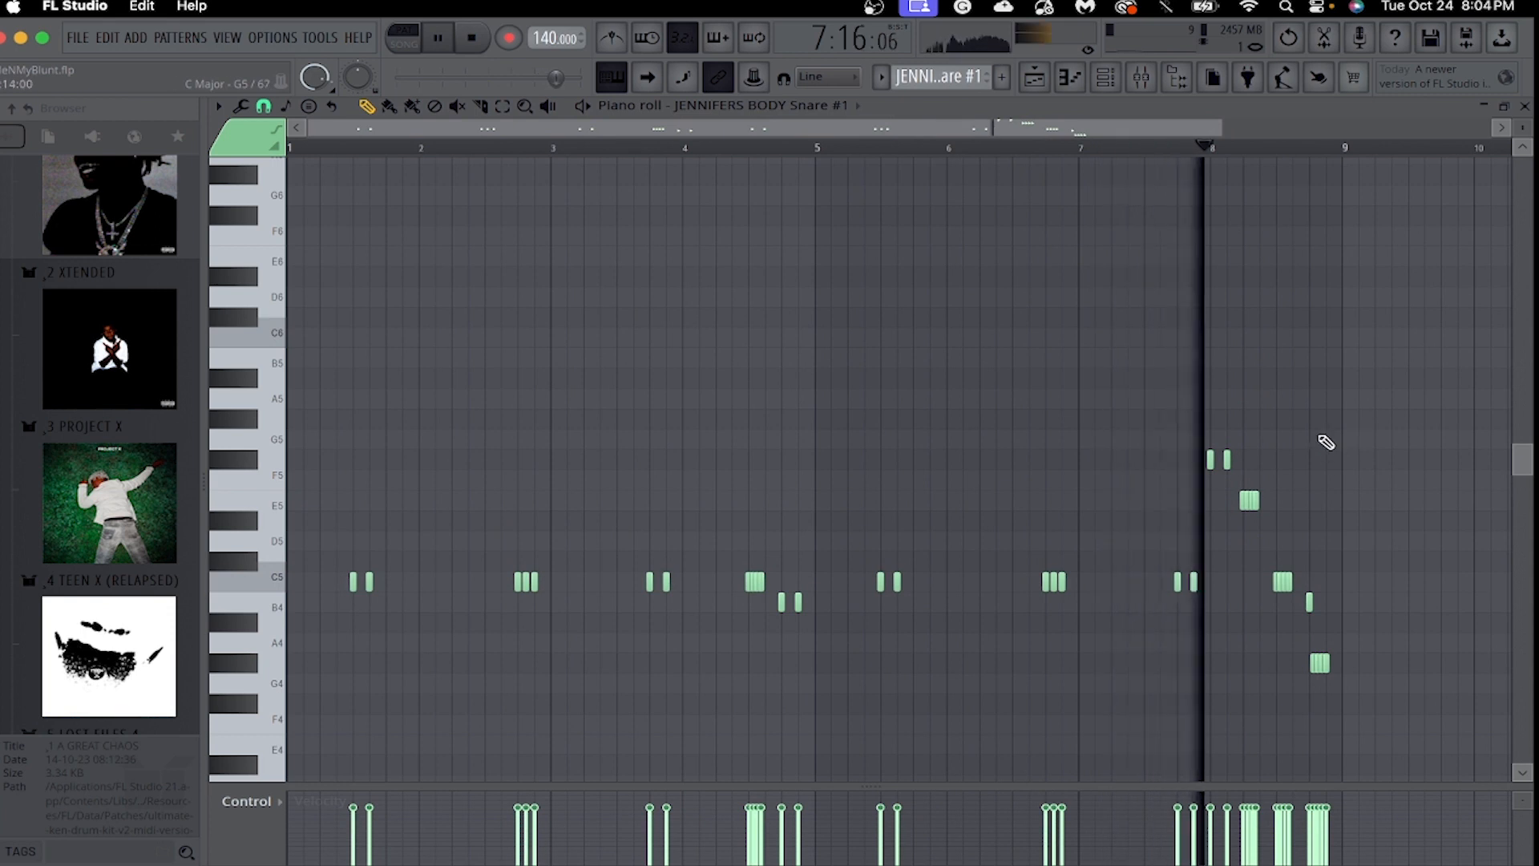
{"action": "key", "text": "space"}
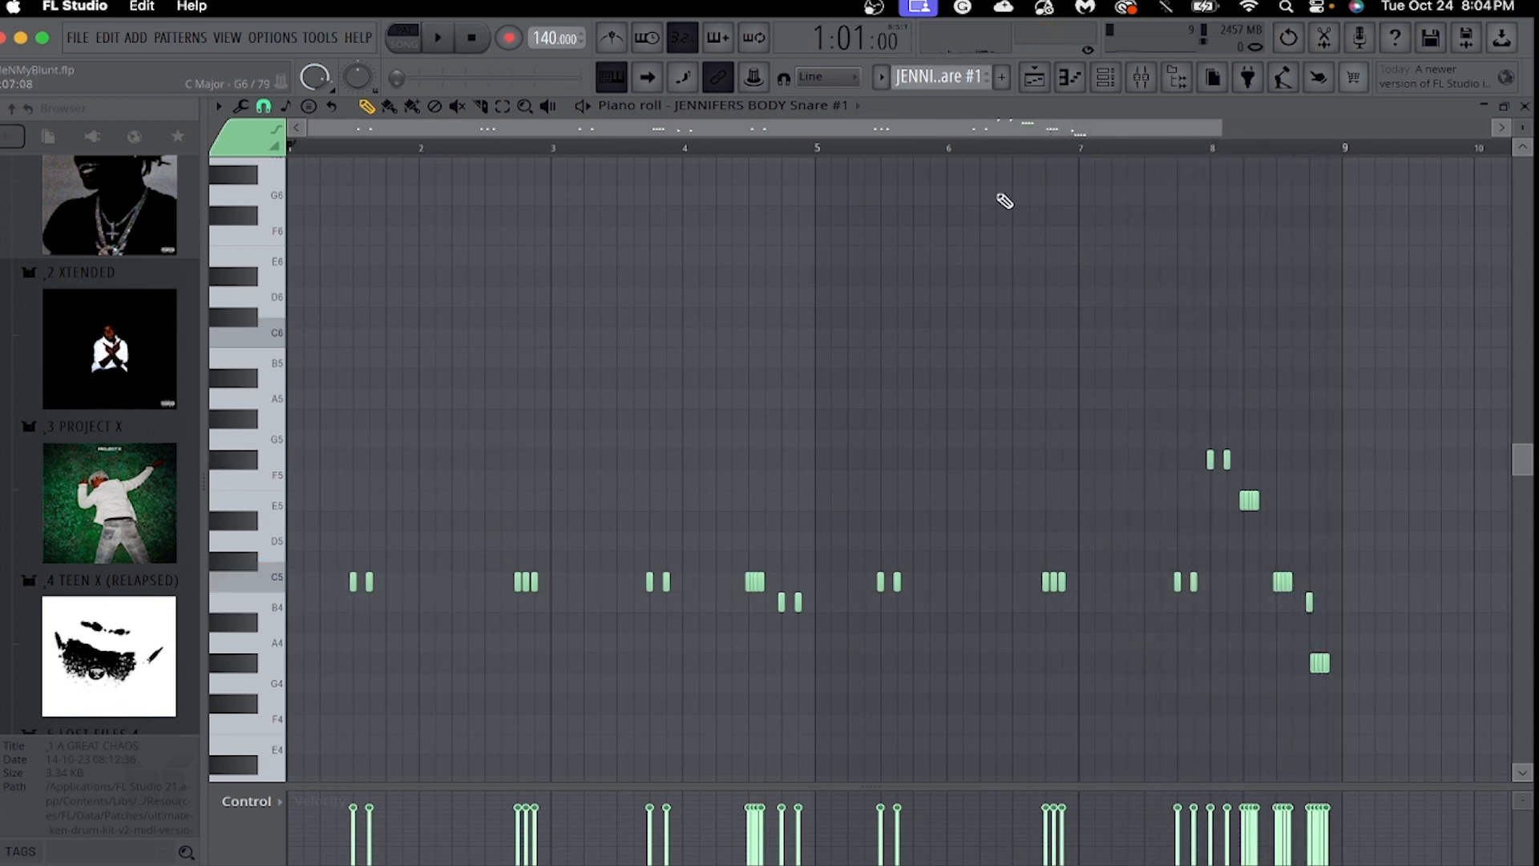
Switch the piano roll and current pattern to JENNIFERS BODY Snare #2, play back its notes, and stop playback.
{"action": "left_click", "coordinate": [816, 105]}
{"action": "left_click", "coordinate": [835, 331]}
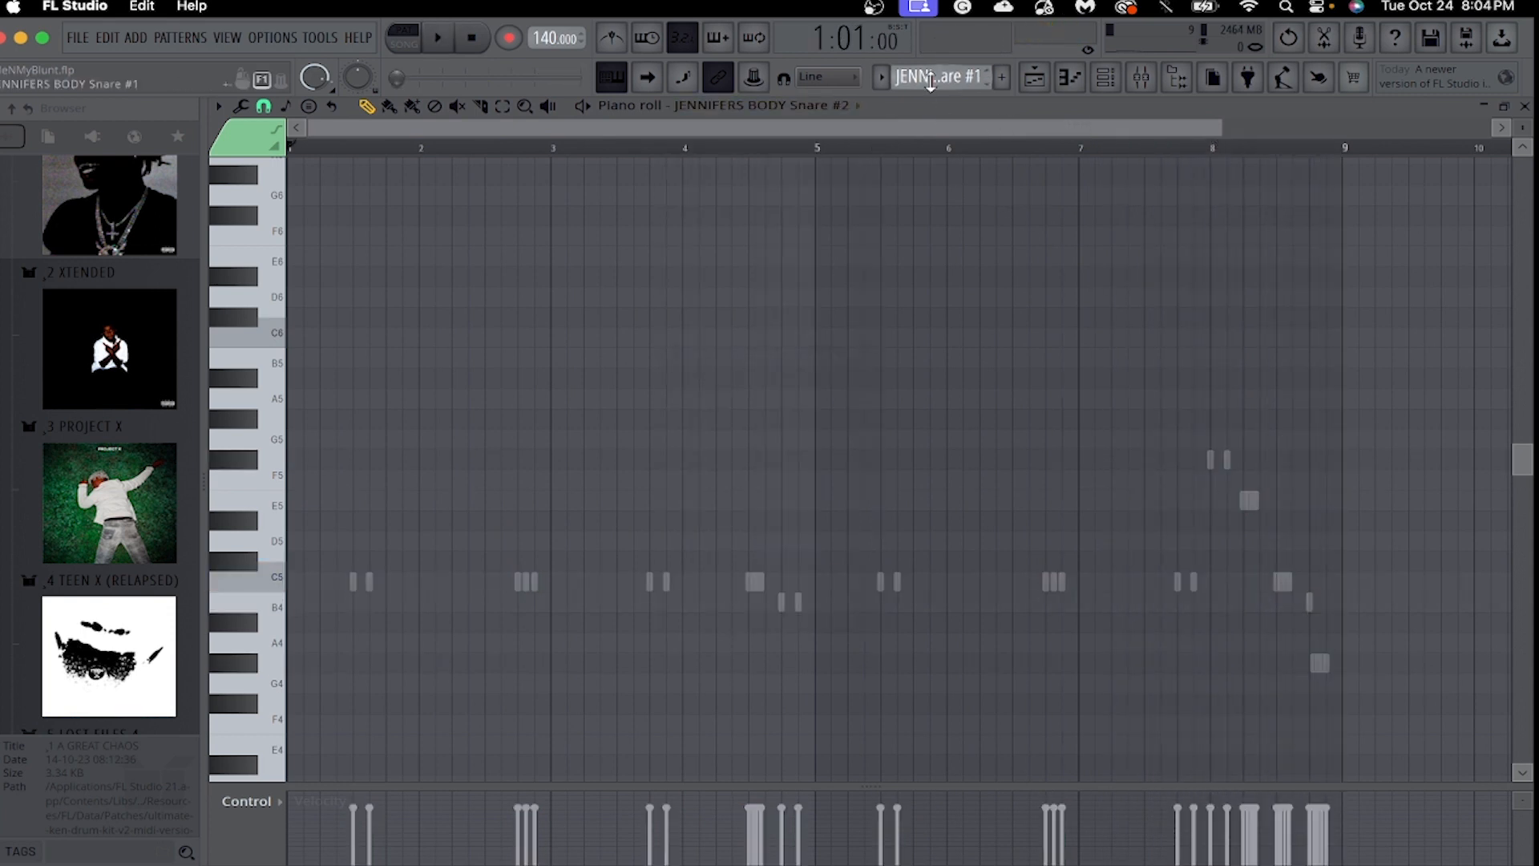
{"action": "left_click_drag", "start_coordinate": [930, 80], "coordinate": [930, 72]}
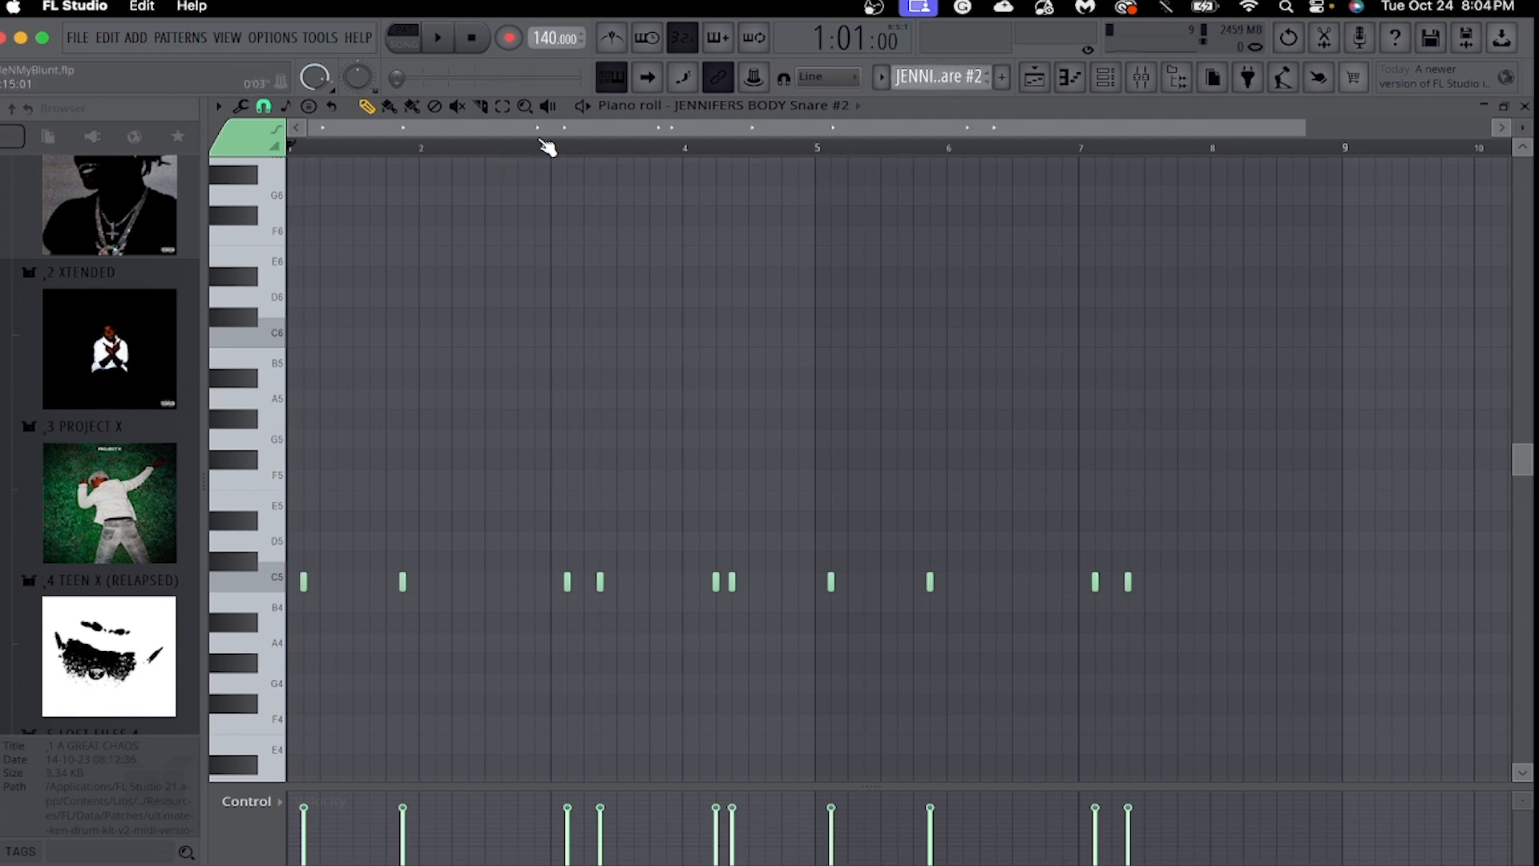
{"action": "key", "text": "space"}
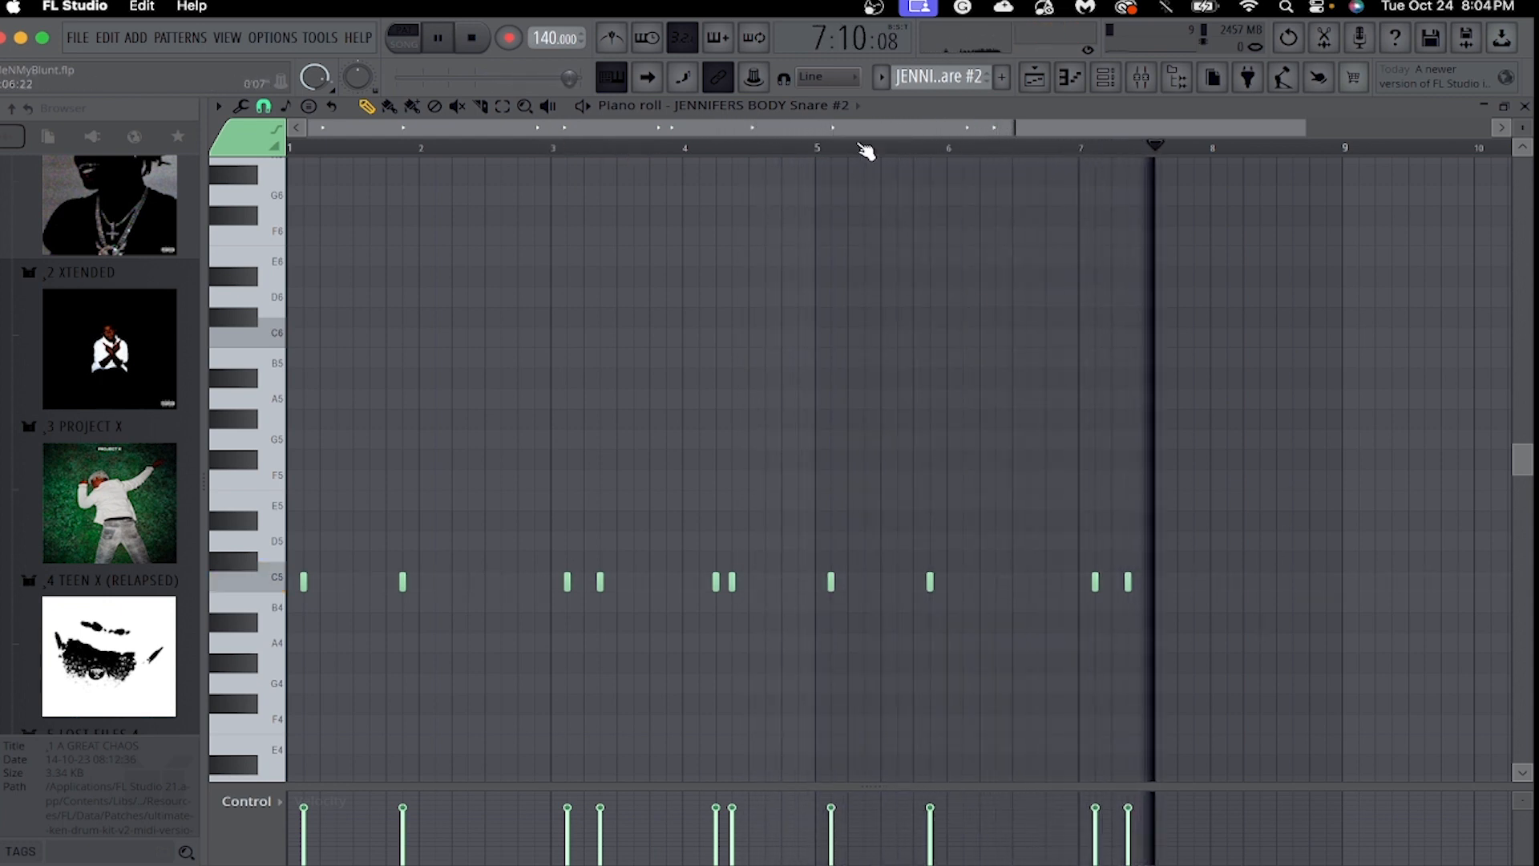
{"action": "key", "text": "space"}
Switch the piano roll to IT'S OVER 808 and fit its notes across the view.
{"action": "left_click", "coordinate": [817, 106]}
{"action": "left_click", "coordinate": [813, 373]}
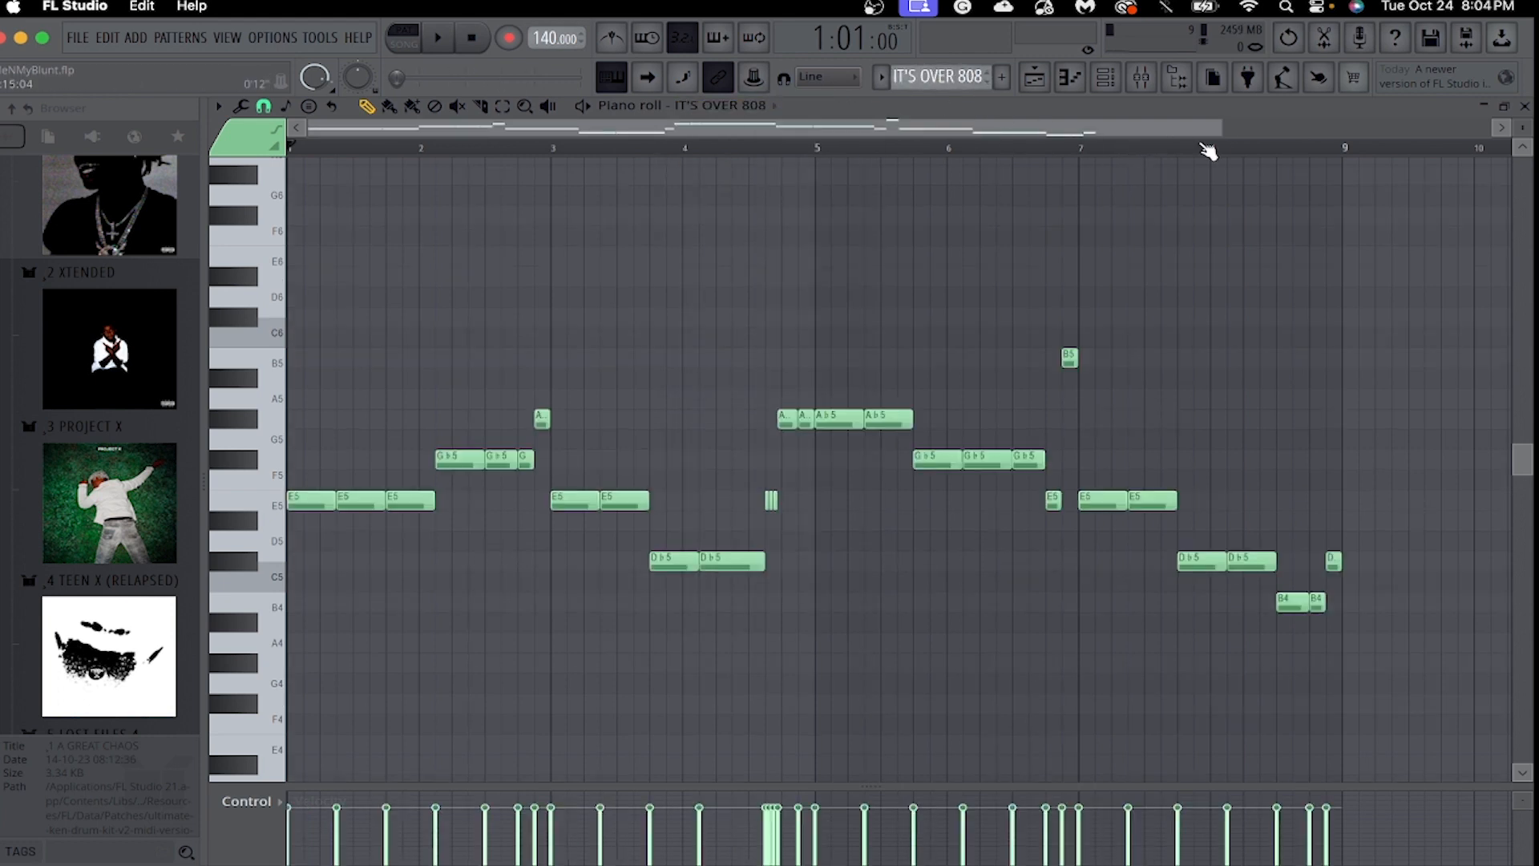
{"action": "left_click_drag", "start_coordinate": [1220, 124], "coordinate": [1124, 124]}
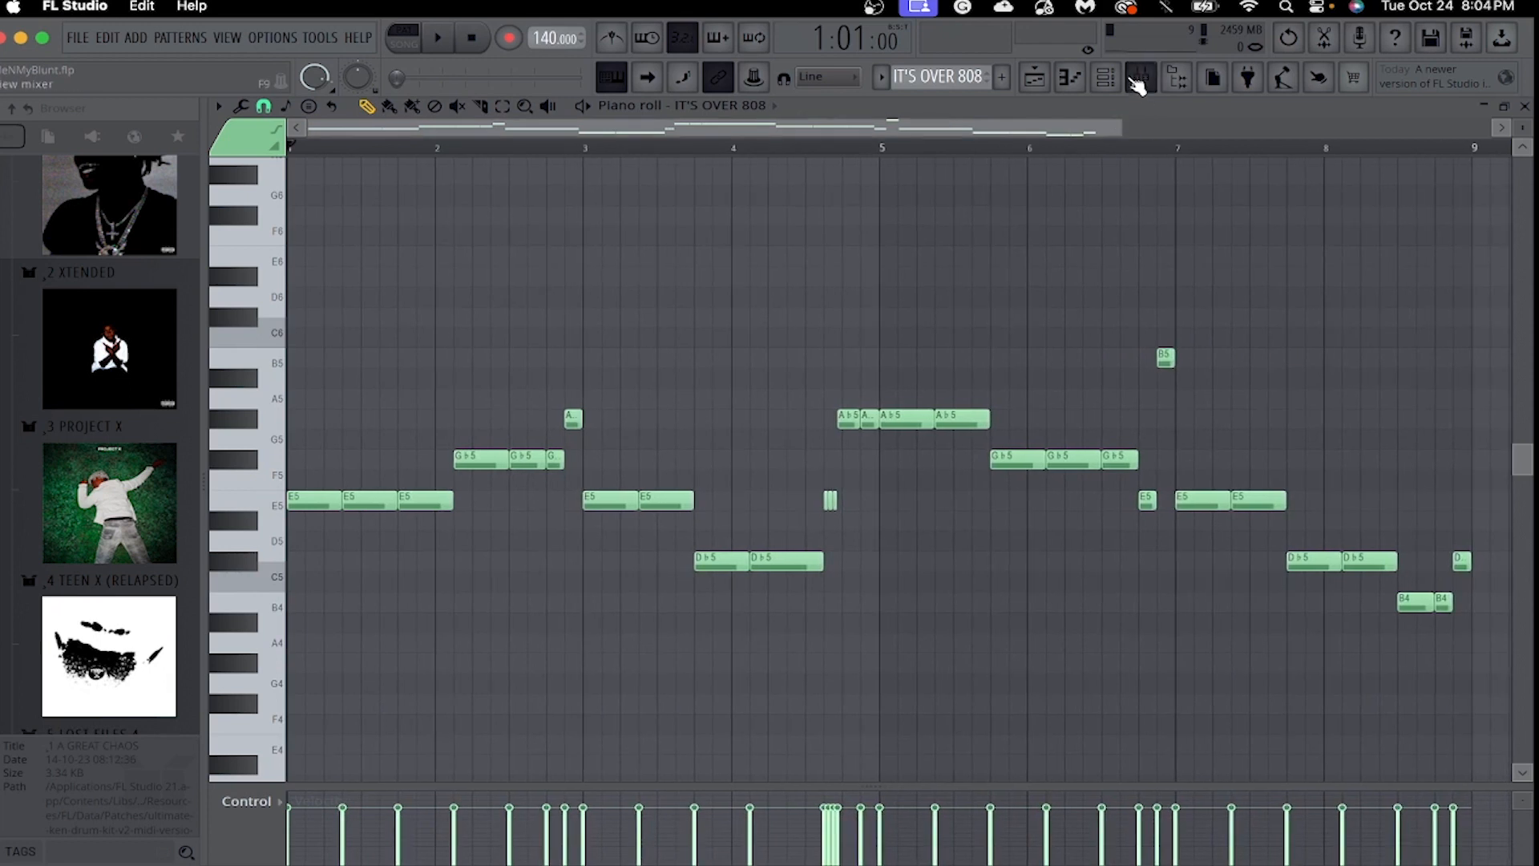
Examine the IT'S OVER 808 sampler's precomputed effects and volume envelope, and return to its piano roll.
{"action": "left_click", "coordinate": [1108, 78]}
{"action": "left_click", "coordinate": [405, 328]}
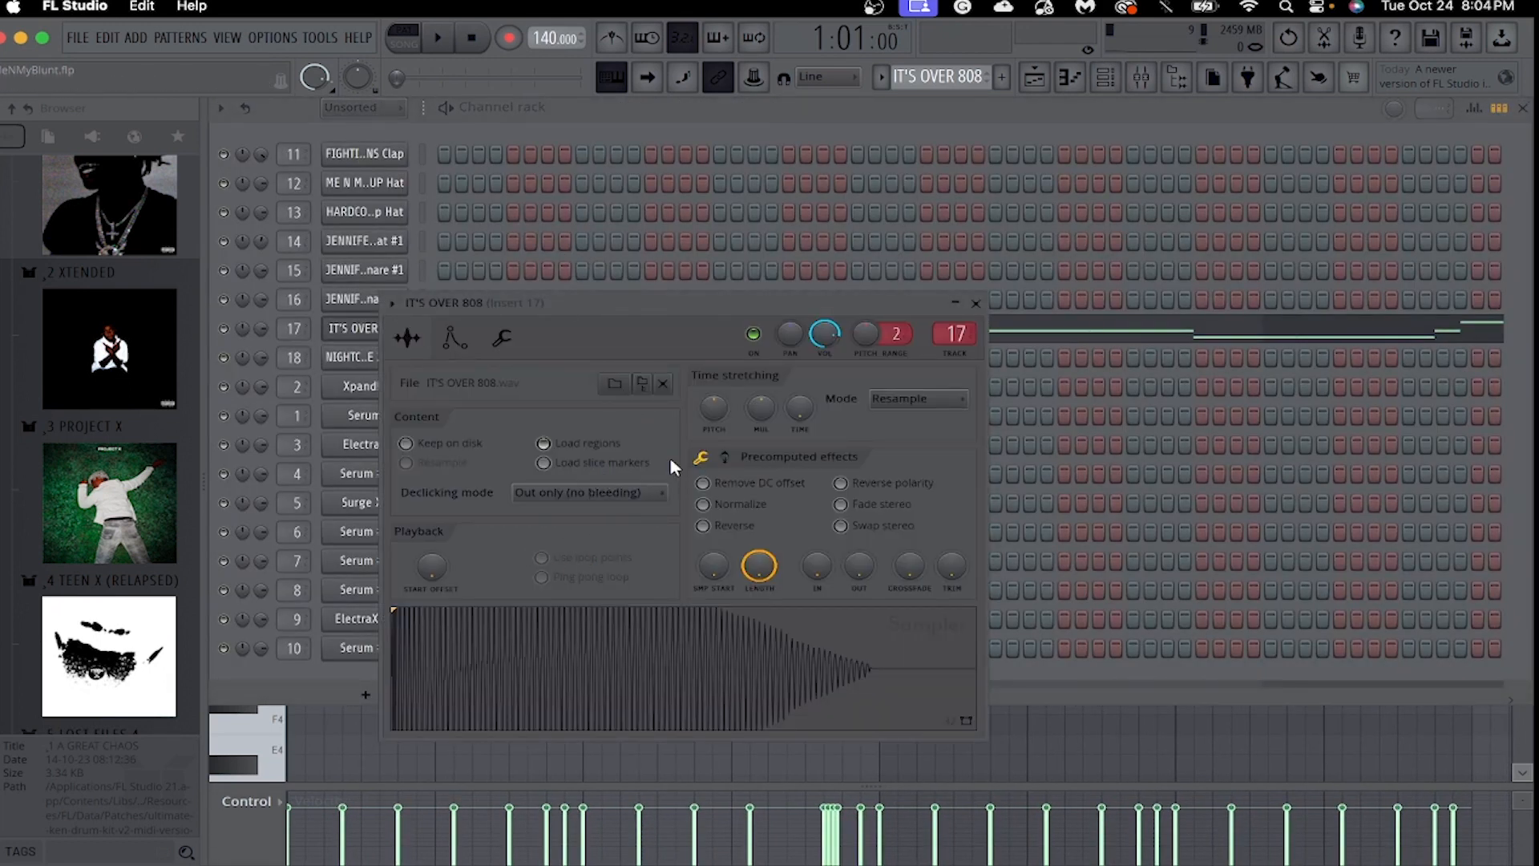
{"action": "left_click", "coordinate": [725, 457]}
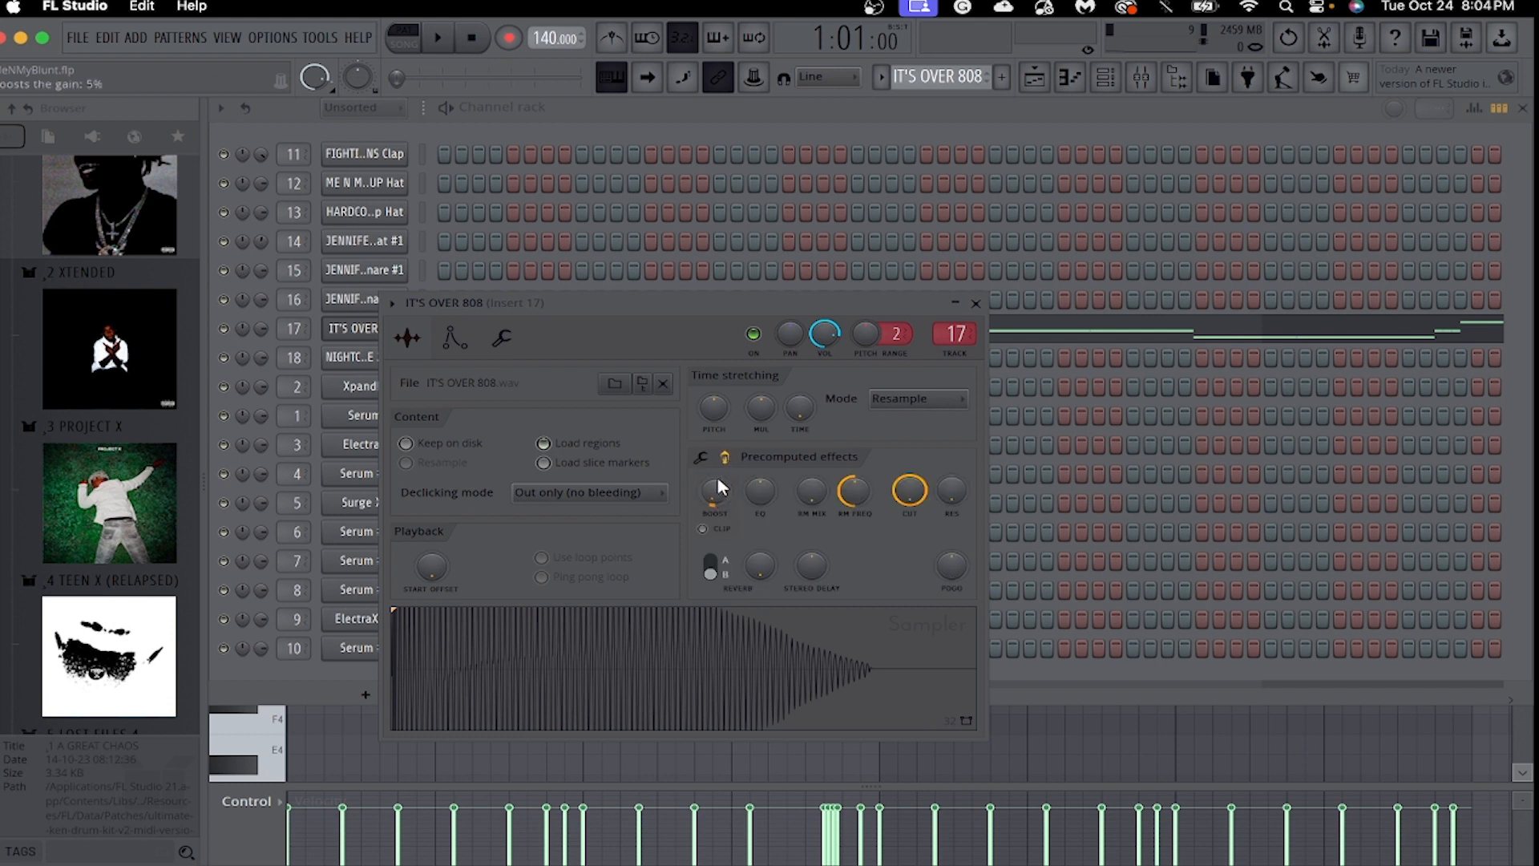
{"action": "left_click", "coordinate": [454, 338]}
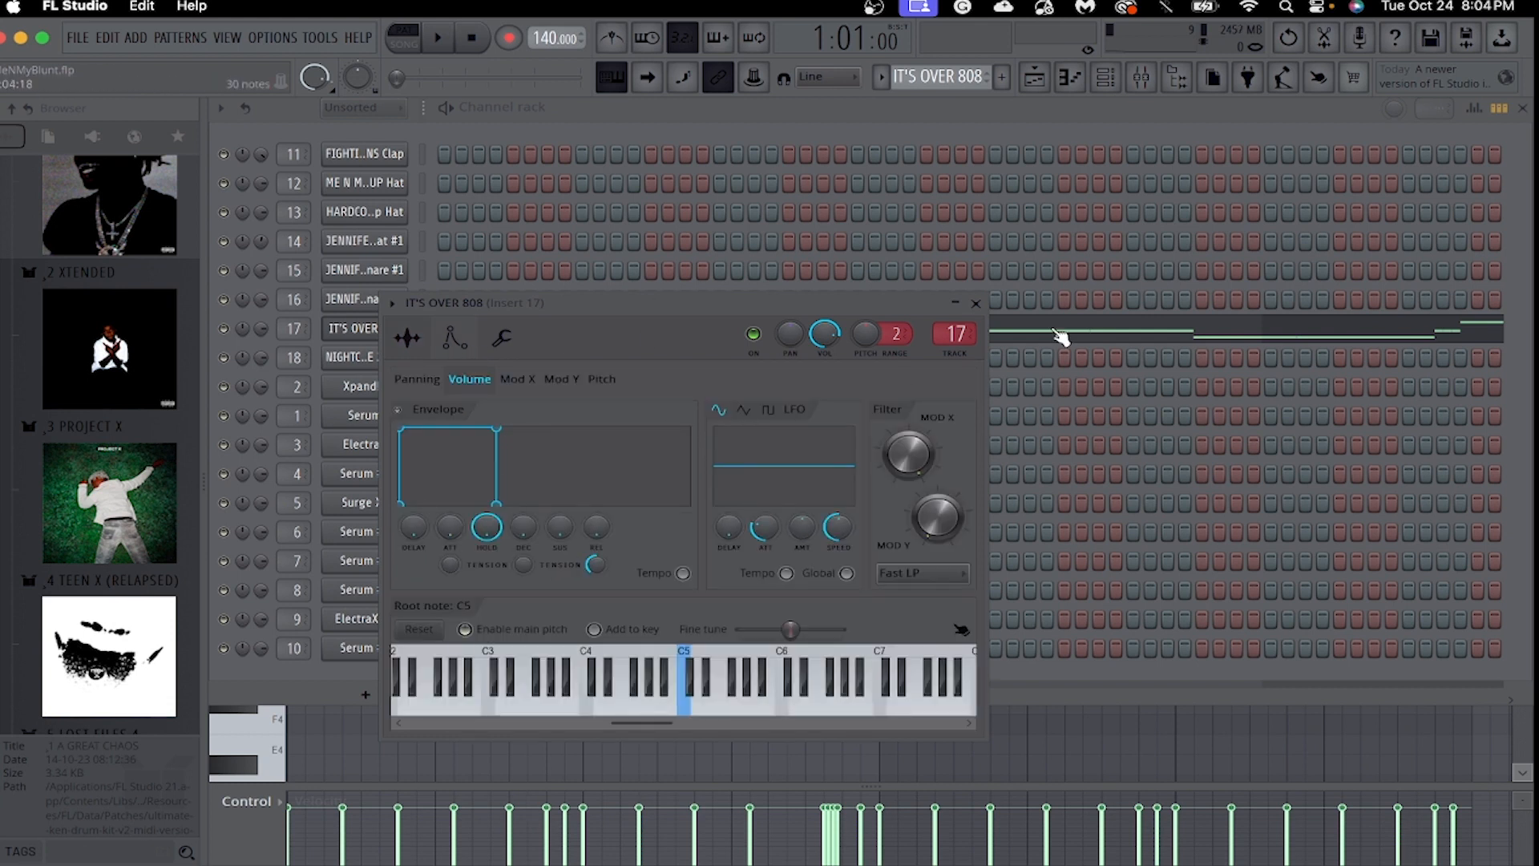
{"action": "left_click", "coordinate": [977, 305]}
{"action": "left_click", "coordinate": [882, 335]}
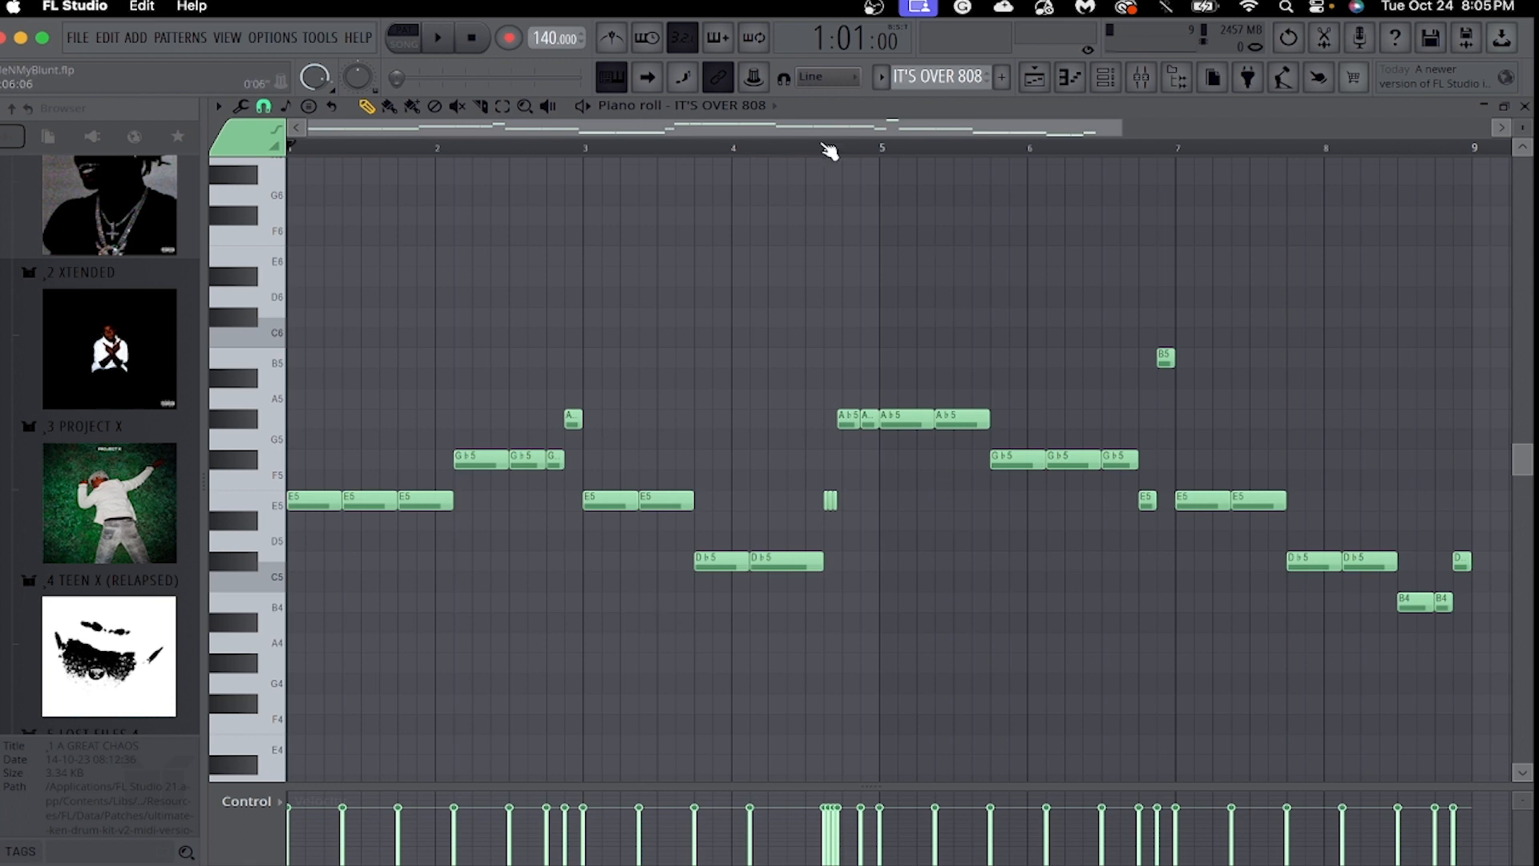
Play back the full IT'S OVER 808 note sequence and stop playback.
{"action": "left_click_drag", "start_coordinate": [1121, 126], "coordinate": [1175, 172]}
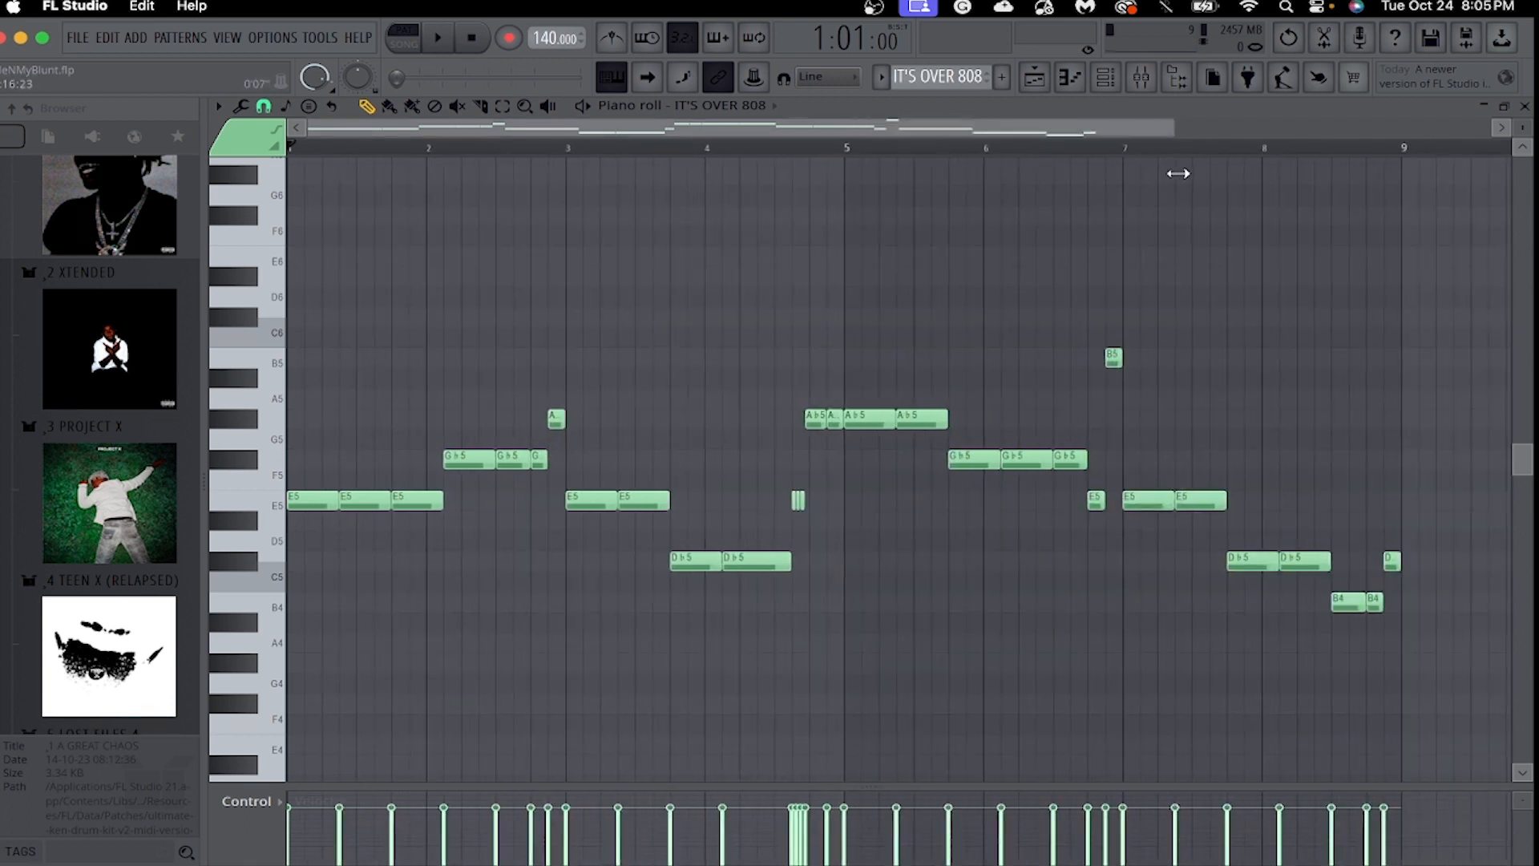
{"action": "key", "text": "space"}
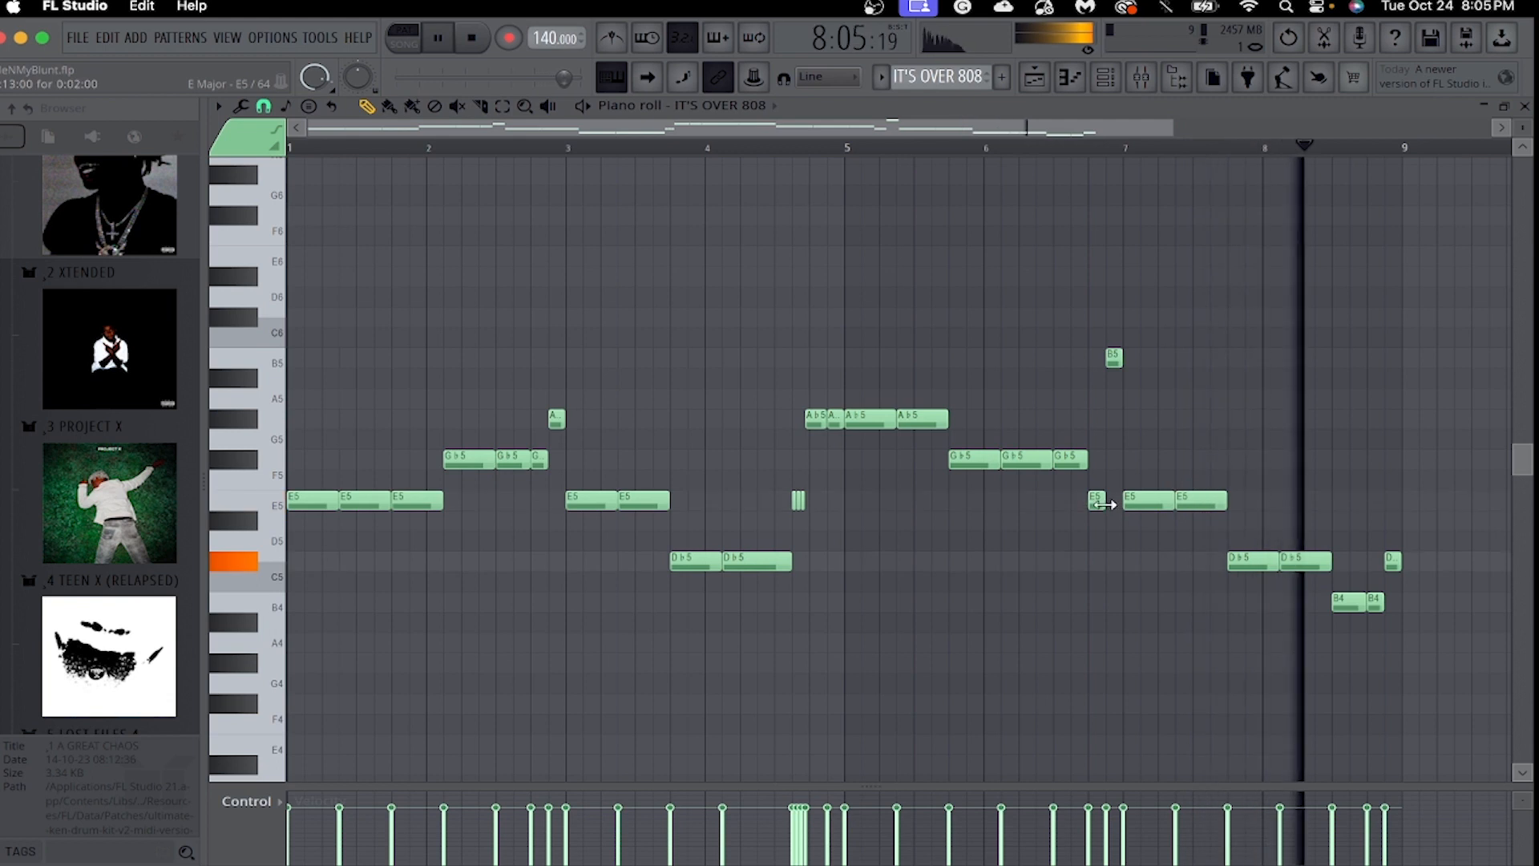
{"action": "key", "text": "space"}
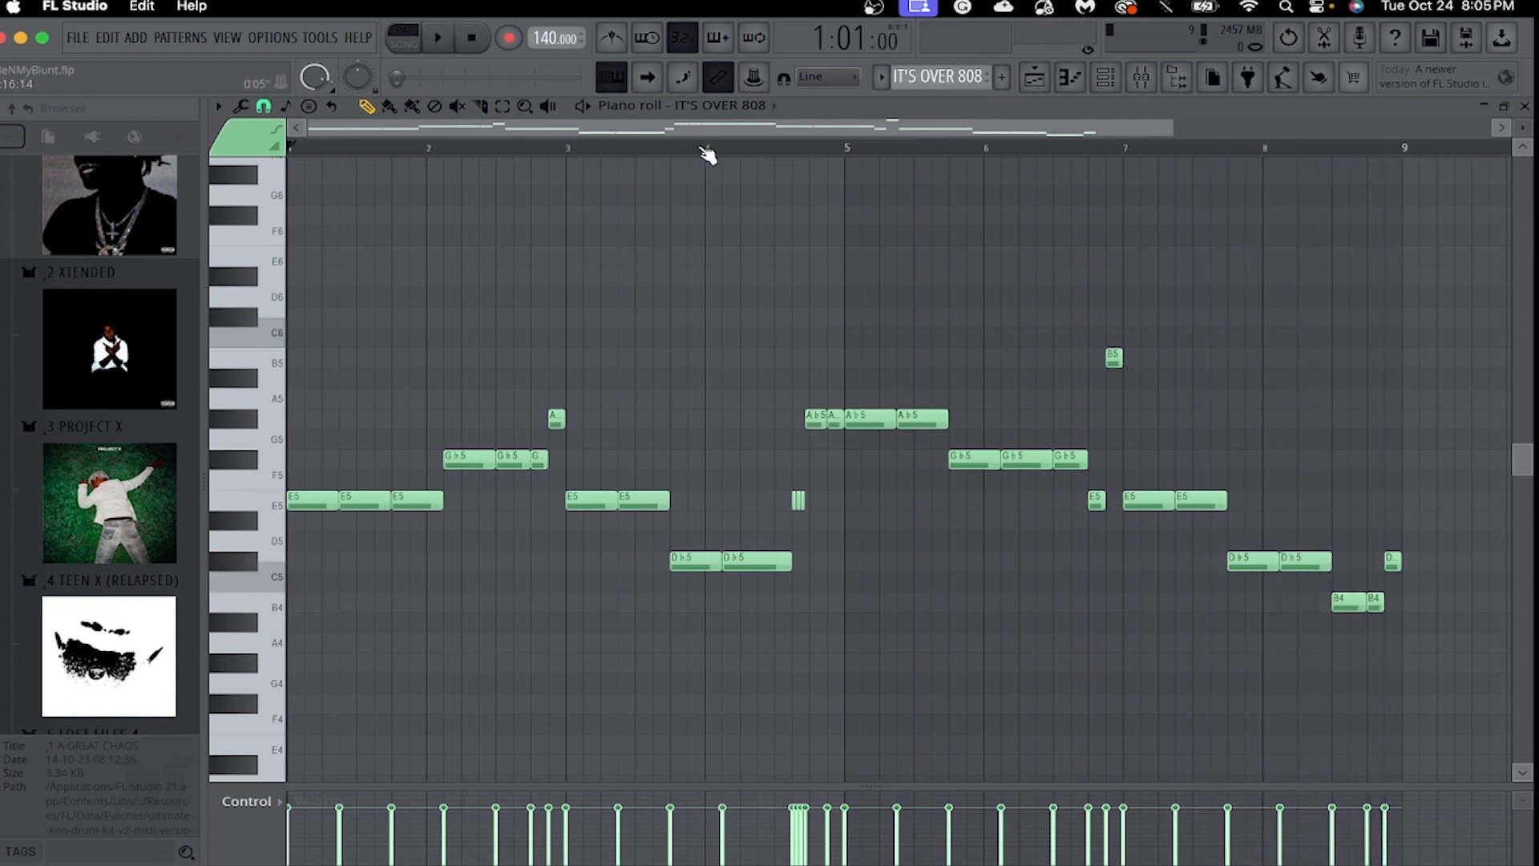
Switch the piano roll to NIGHTCORE 2 808, play back its notes, and stop playback.
{"action": "left_click_drag", "start_coordinate": [1172, 128], "coordinate": [1017, 128]}
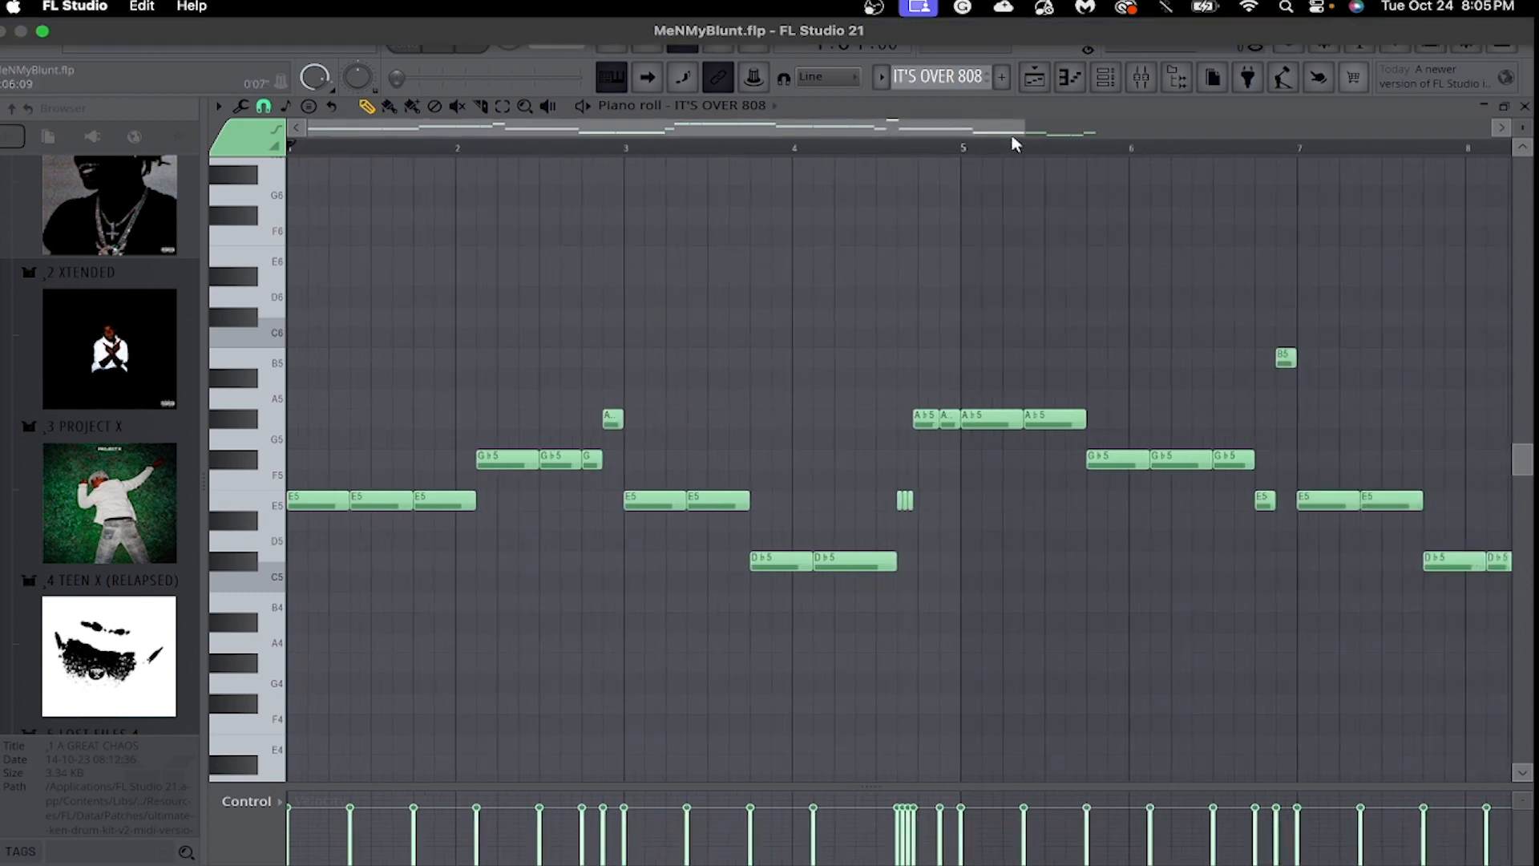
{"action": "left_click", "coordinate": [721, 106]}
{"action": "left_click", "coordinate": [775, 393]}
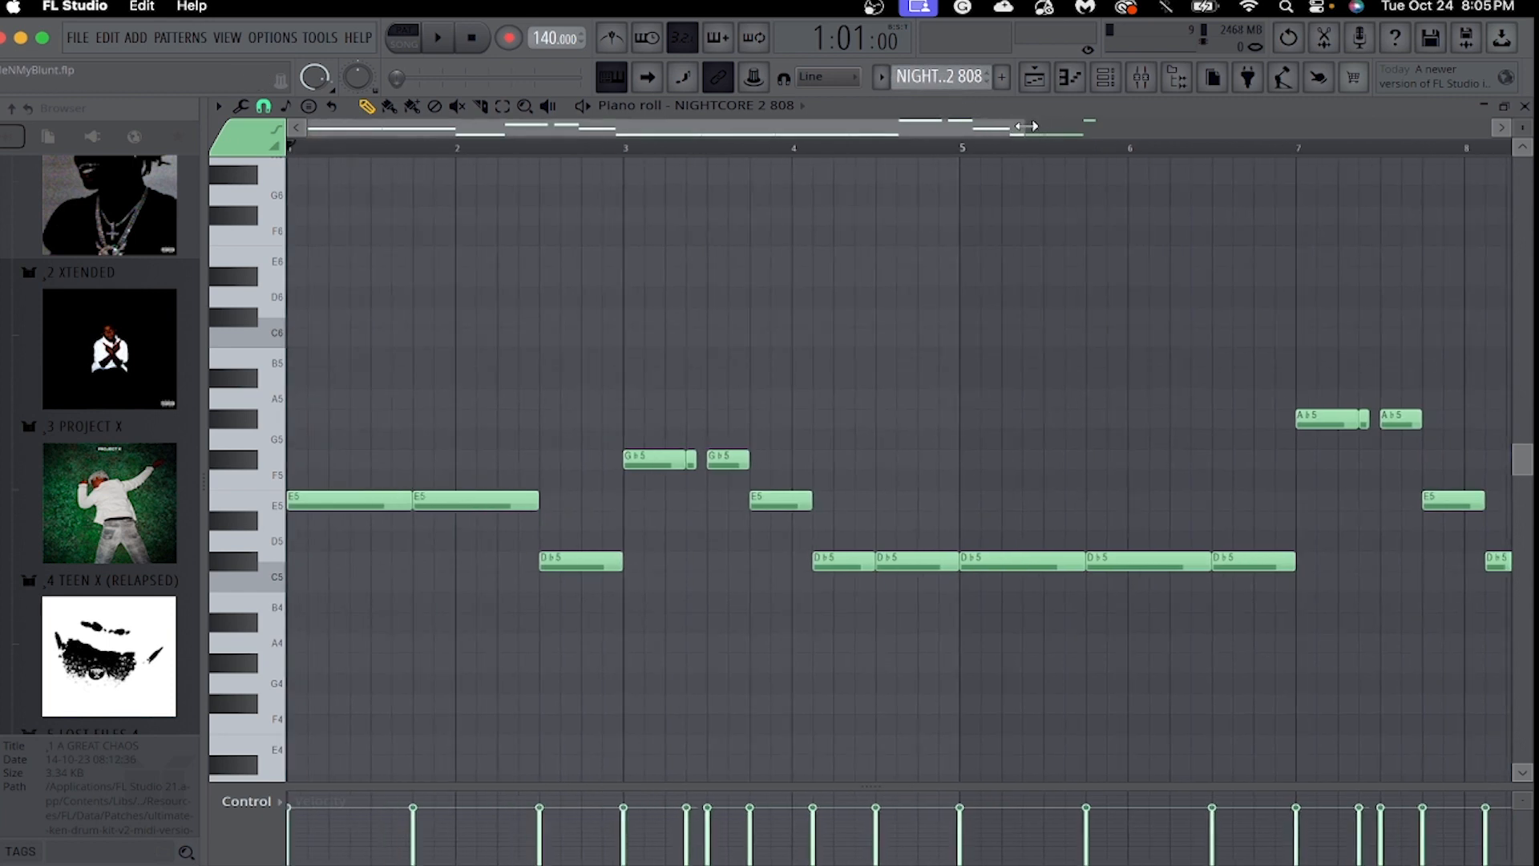
{"action": "mouse_move", "coordinate": [1026, 126]}
{"action": "left_mouse_down"}
{"action": "mouse_move", "coordinate": [1226, 165]}
{"action": "mouse_move", "coordinate": [1144, 168]}
{"action": "mouse_move", "coordinate": [1091, 193]}
{"action": "left_mouse_up"}
{"action": "key", "text": "space"}
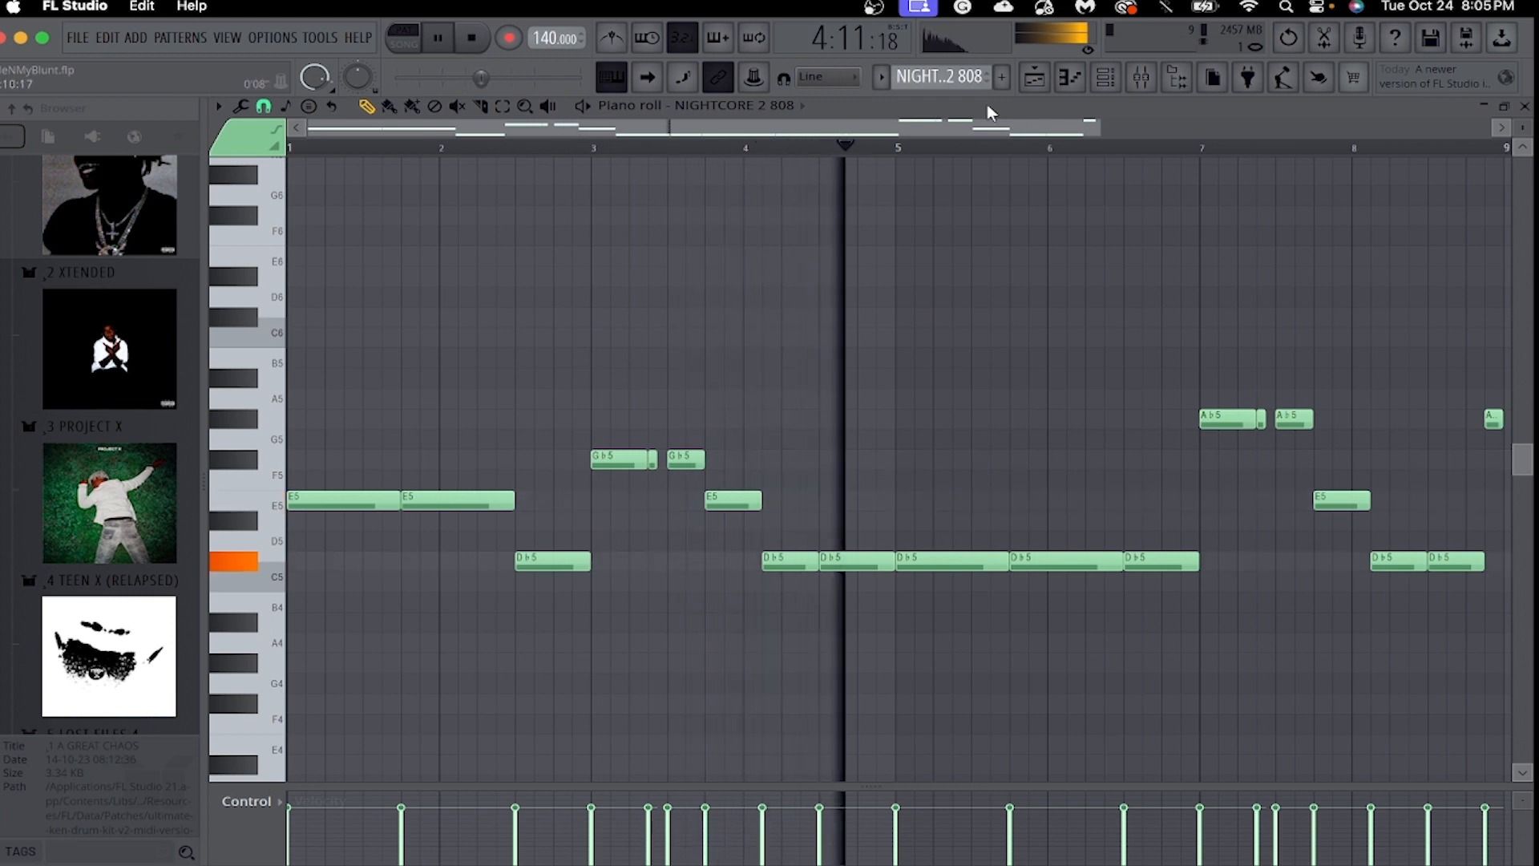
{"action": "left_click_drag", "start_coordinate": [1099, 126], "coordinate": [1287, 150]}
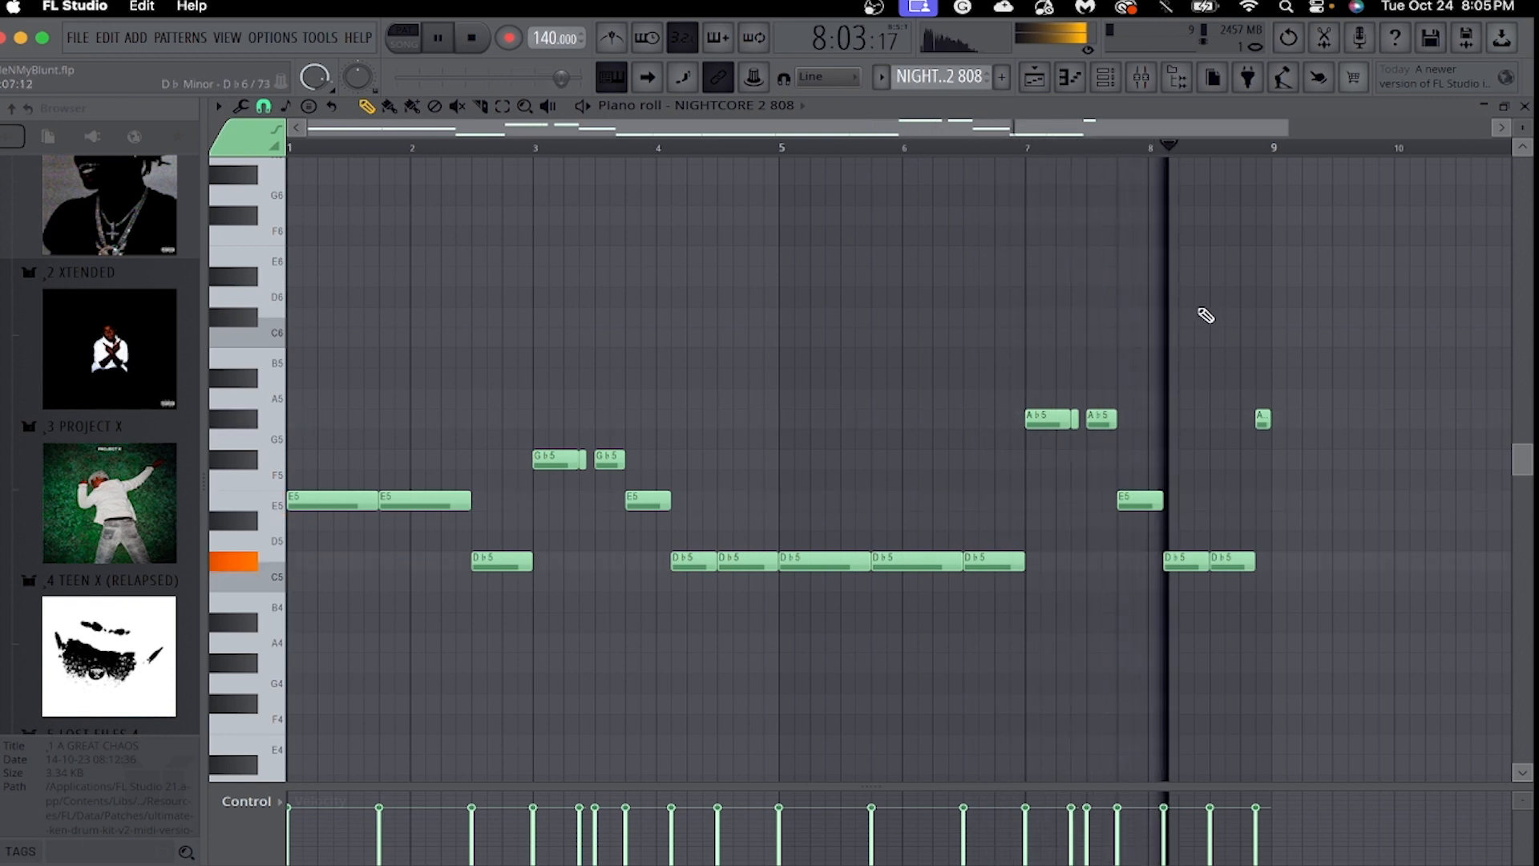
In the playlist, play the drum tracks from bar 9 together with IT'S OVER 808 while the melody tracks are muted.
{"action": "left_click", "coordinate": [1042, 83]}
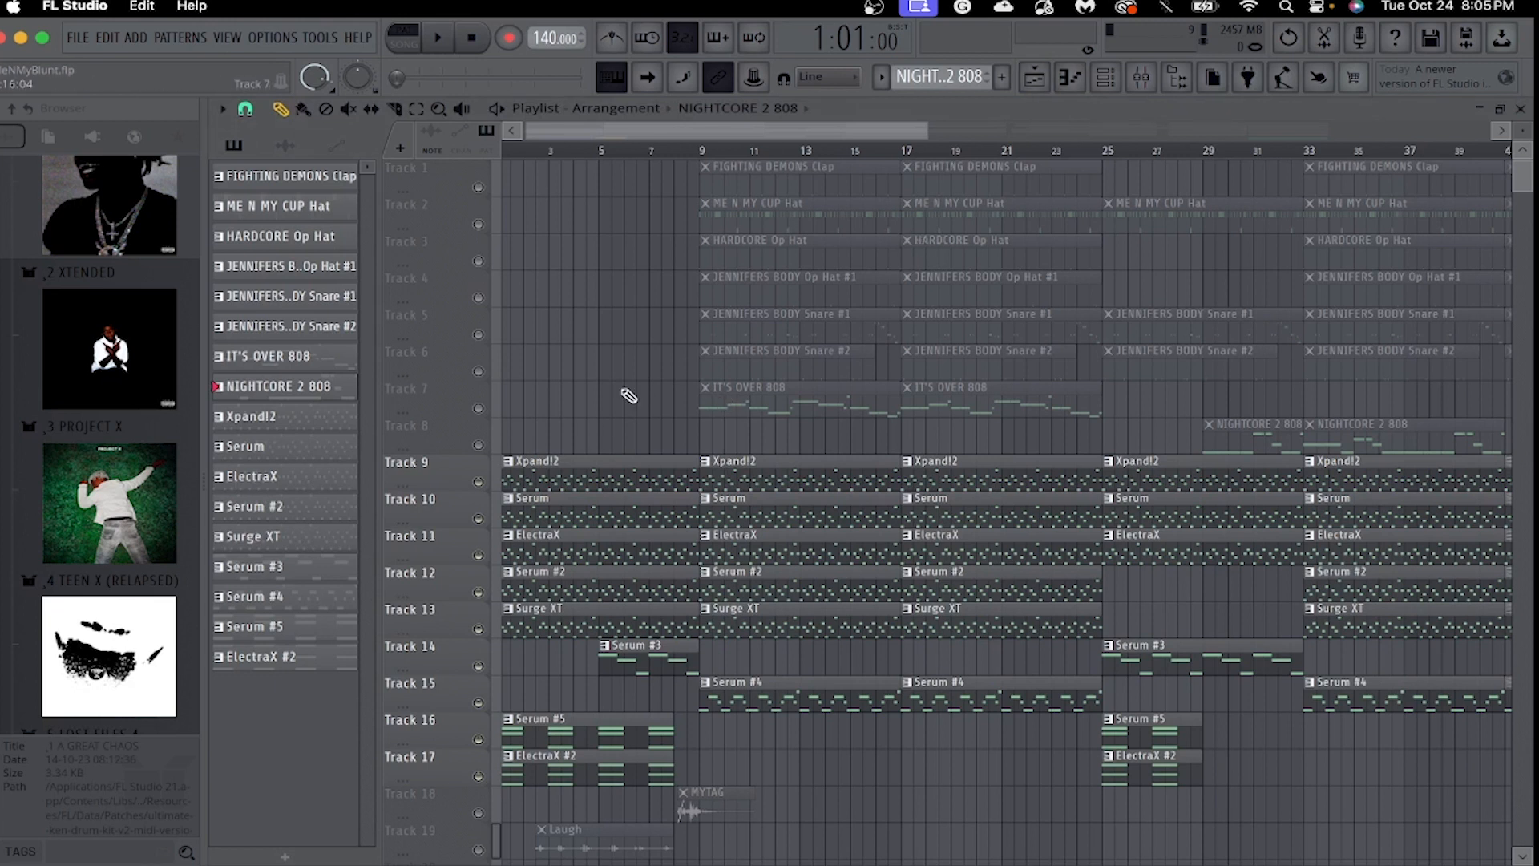
{"action": "left_click", "coordinate": [479, 409]}
{"action": "key", "text": "space"}
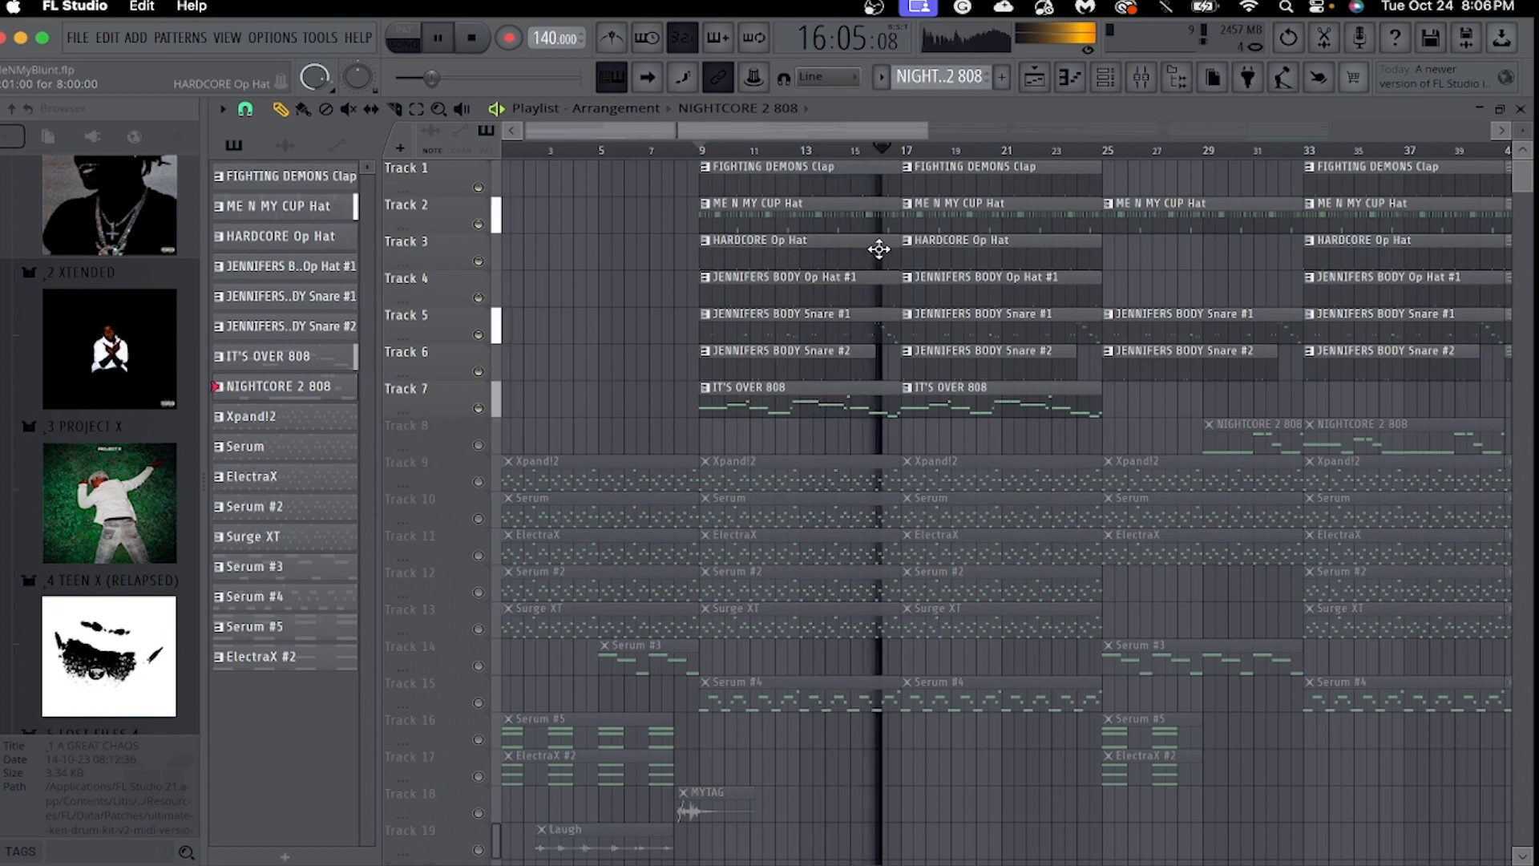
{"action": "key", "text": "space"}
Play the drum tracks from bar 33 with NIGHTCORE 2 808 in place of IT'S OVER 808, and stop playback.
{"action": "left_click_drag", "start_coordinate": [875, 135], "coordinate": [984, 146]}
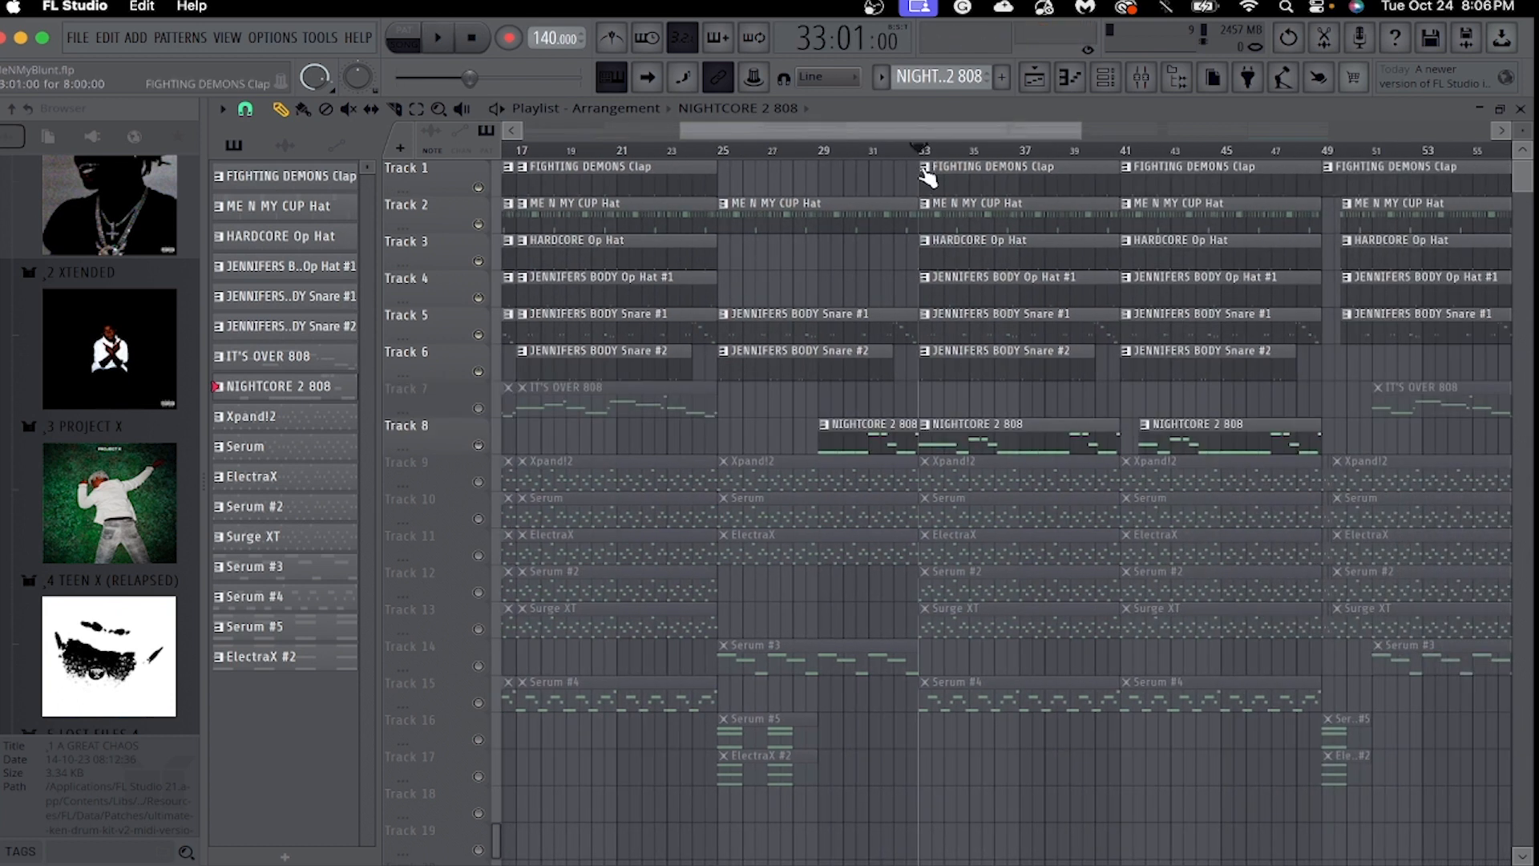
{"action": "key", "text": "space"}
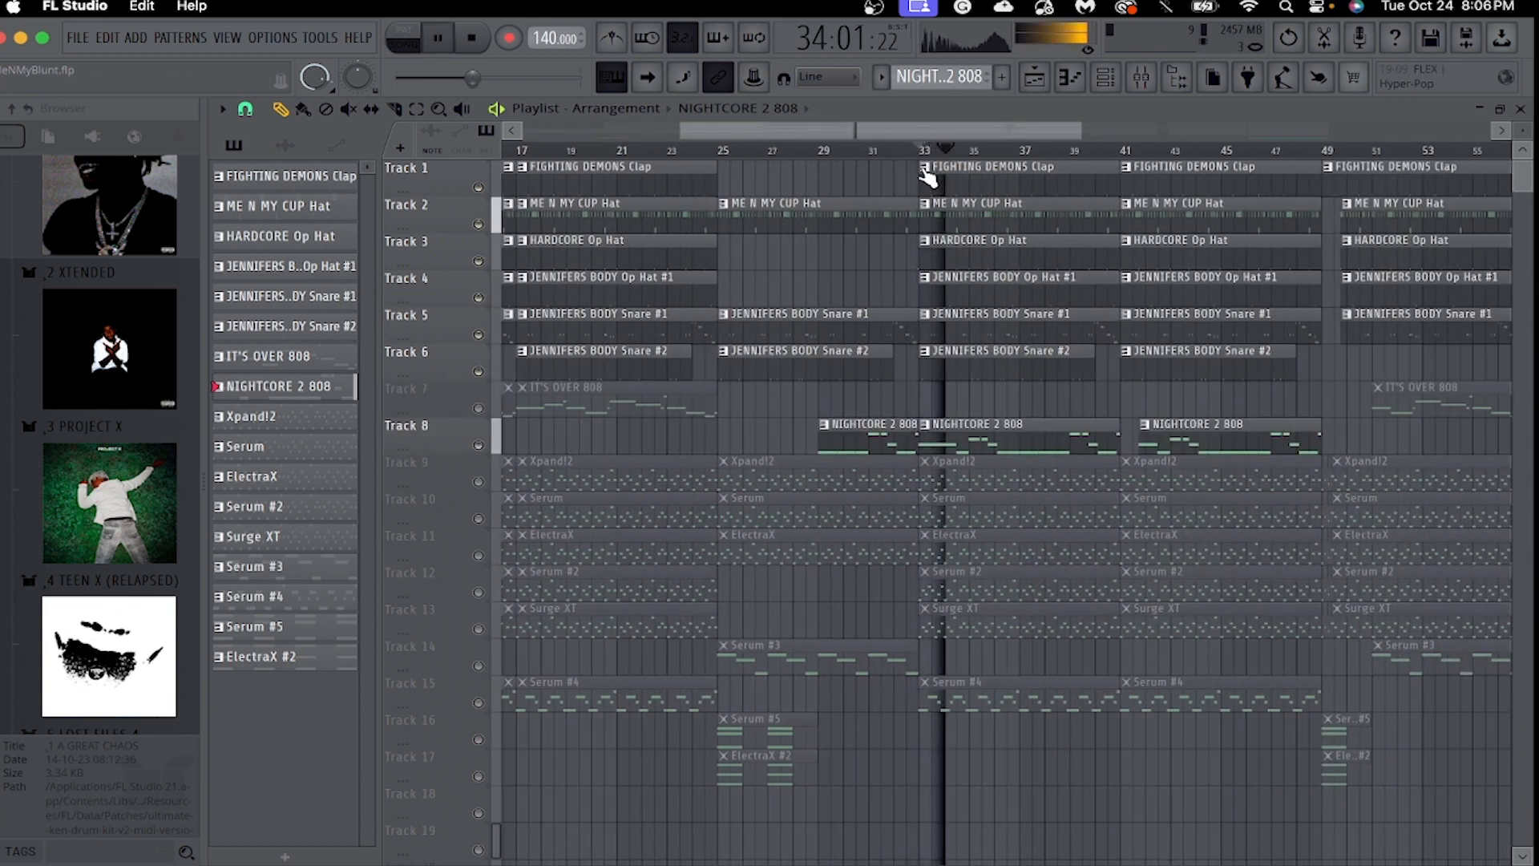
{"action": "left_click_drag", "start_coordinate": [966, 132], "coordinate": [1079, 138]}
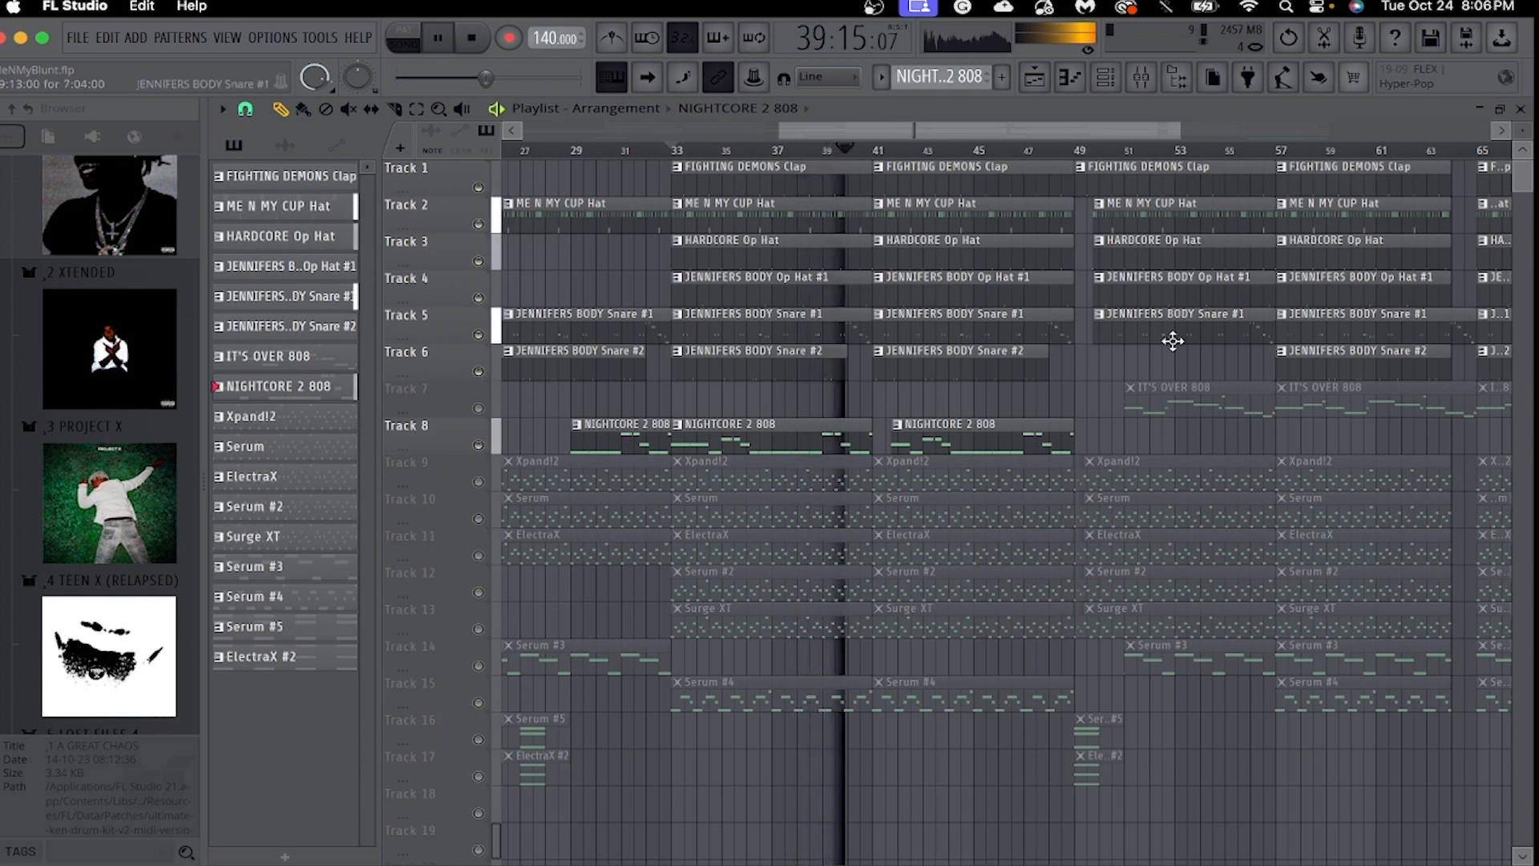
{"action": "key", "text": "space"}
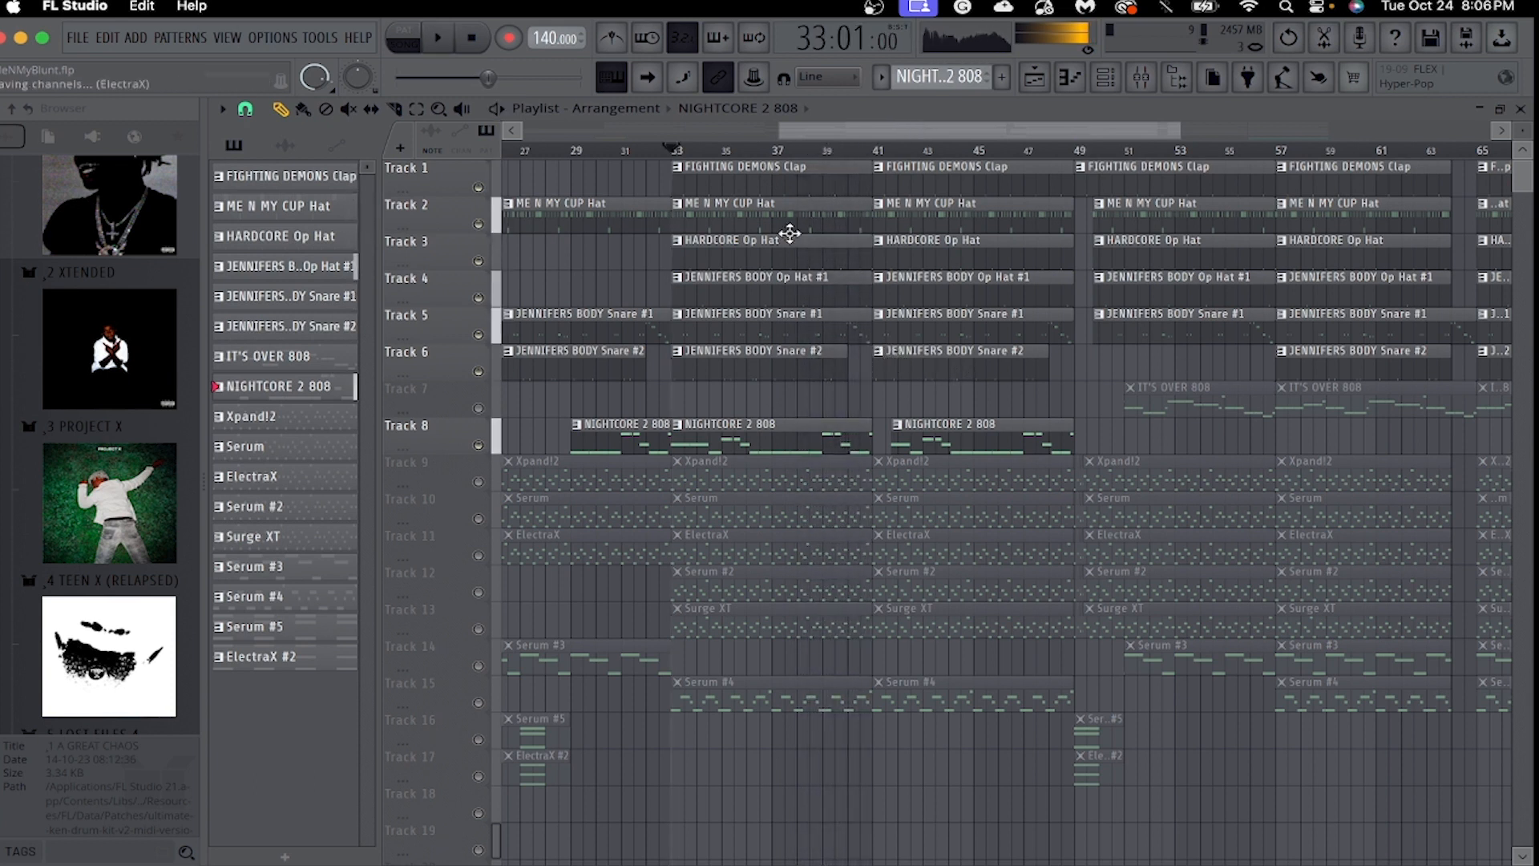
{"action": "left_click_drag", "start_coordinate": [862, 139], "coordinate": [688, 152]}
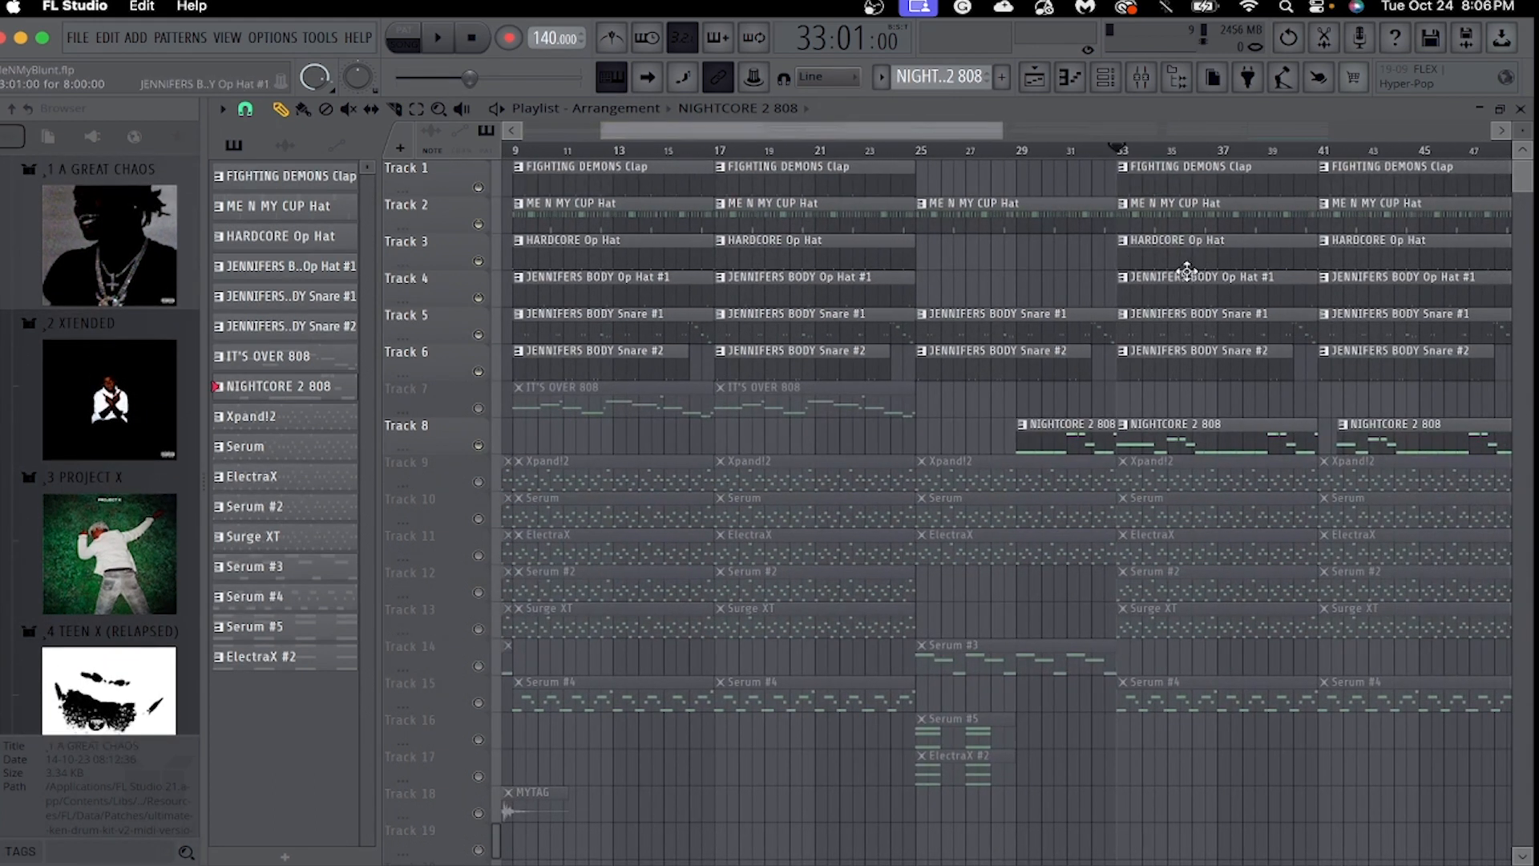
Solo Track 6 and release the solo so that all playlist tracks are unmuted.
{"action": "left_click_drag", "start_coordinate": [1000, 131], "coordinate": [1305, 135]}
{"action": "right_click", "coordinate": [480, 371]}
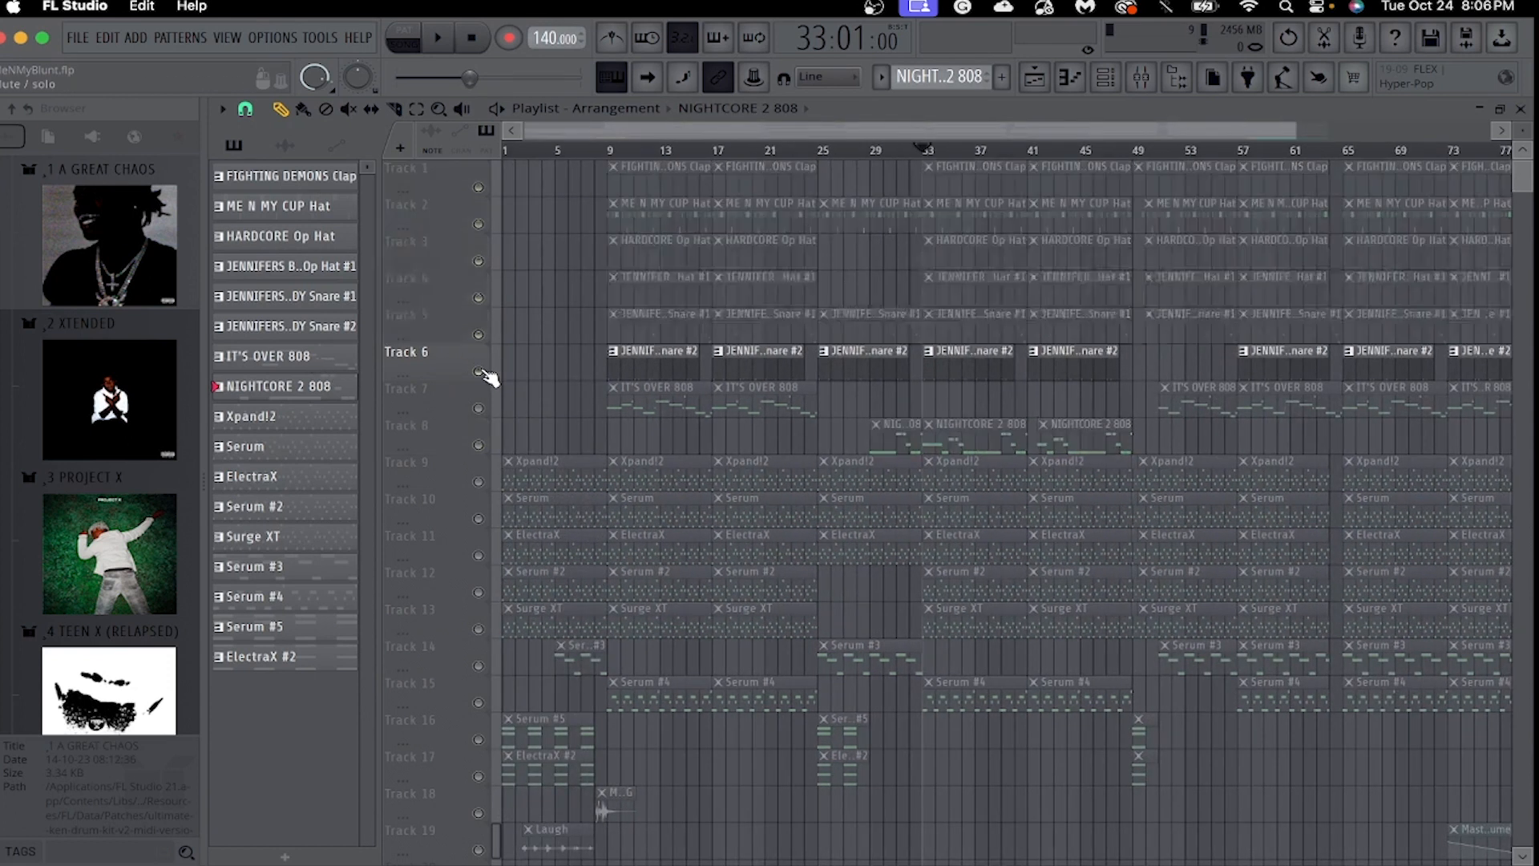
{"action": "right_click", "coordinate": [480, 371]}
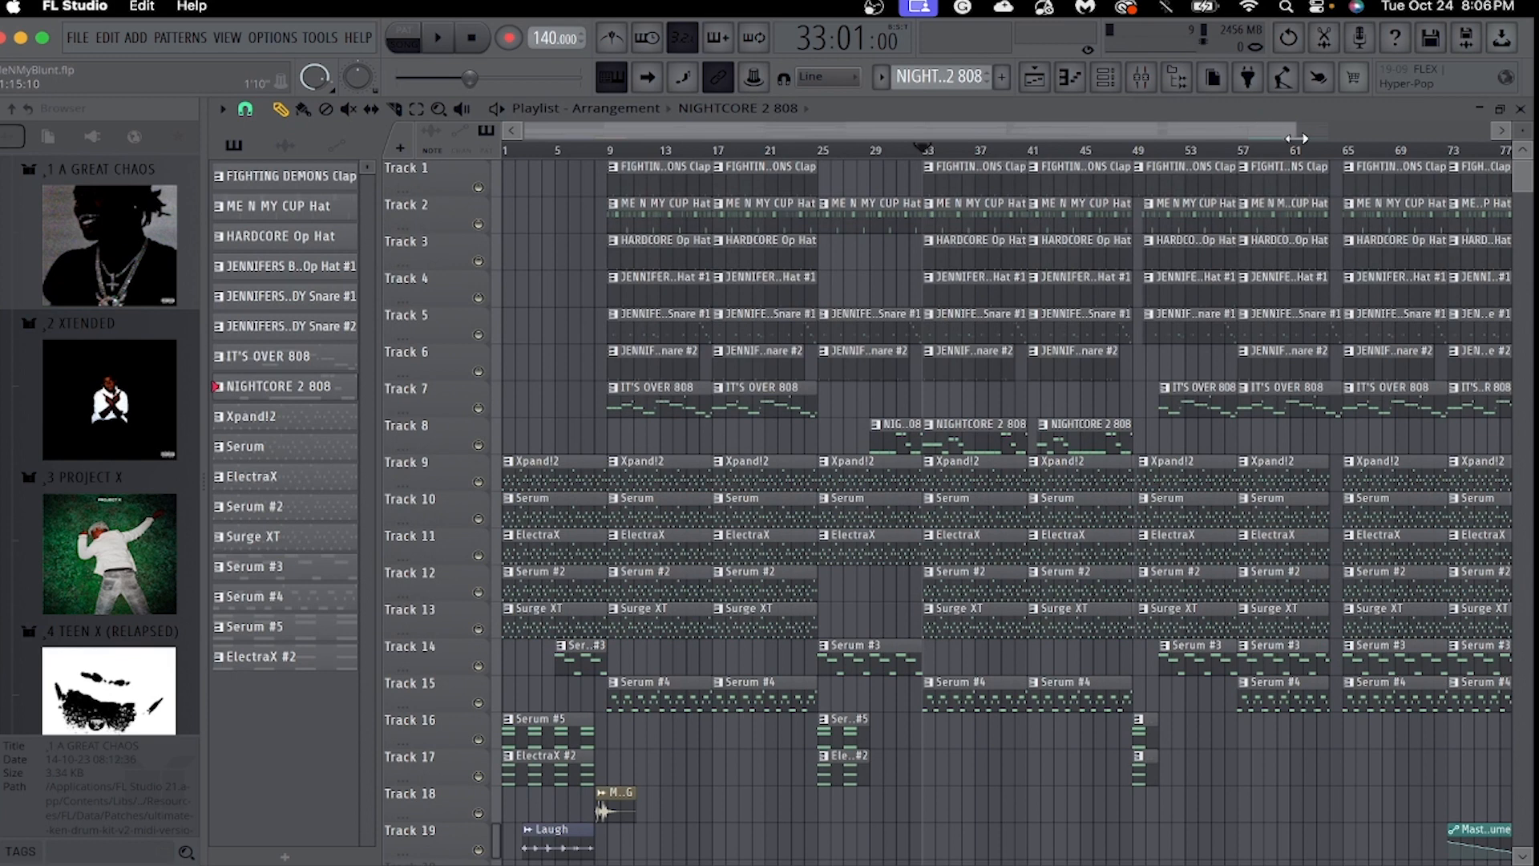
Examine the layout of drum, 808 and melody patterns across the whole arrangement, from the intro to the Master volume automation.
{"action": "left_click_drag", "start_coordinate": [1297, 138], "coordinate": [1348, 245]}
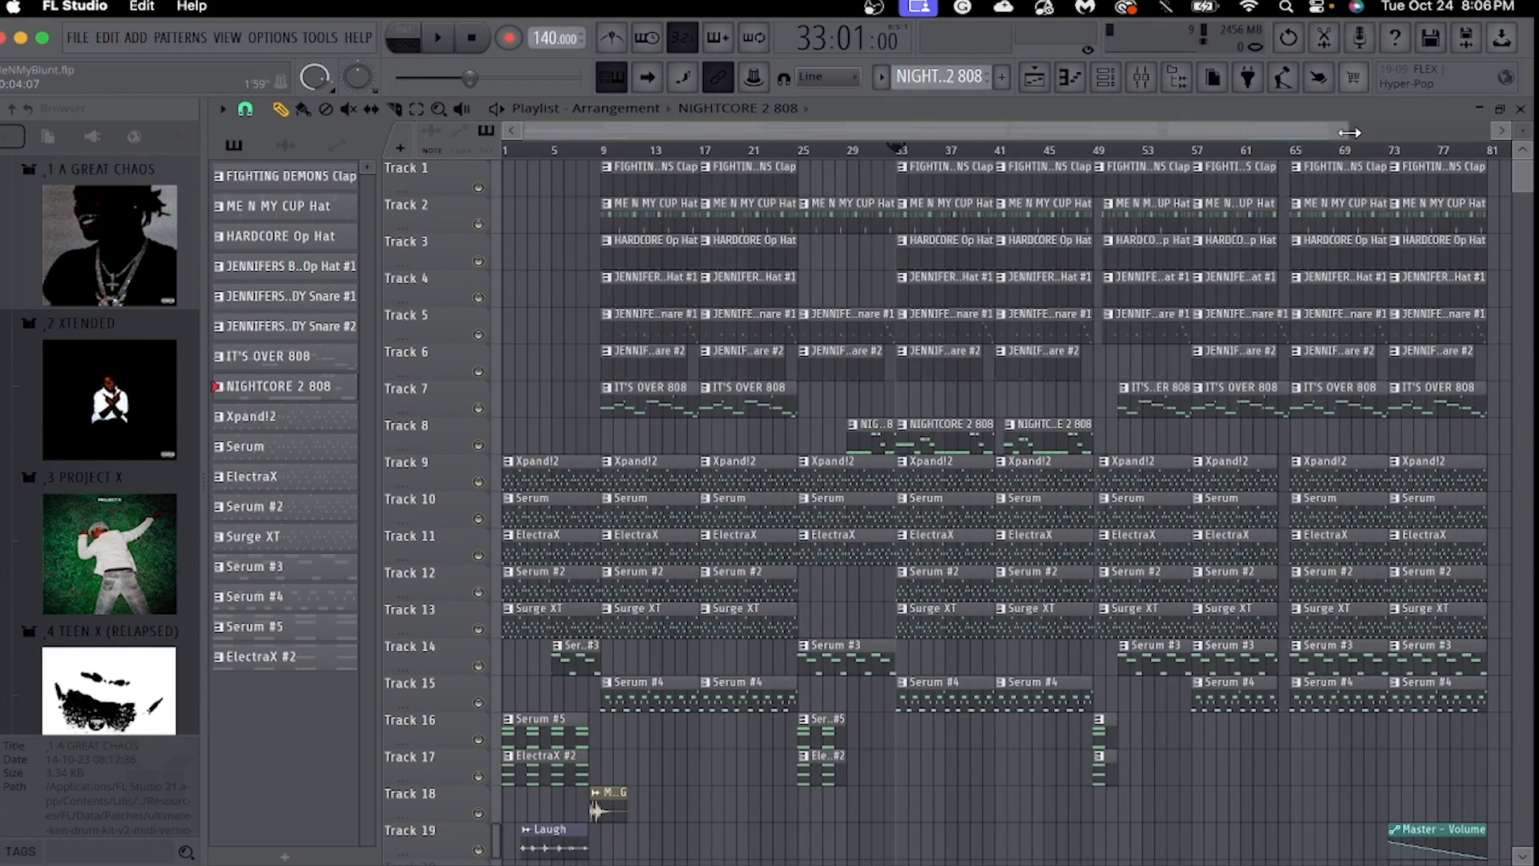
{"action": "left_click_drag", "start_coordinate": [1349, 133], "coordinate": [689, 682]}
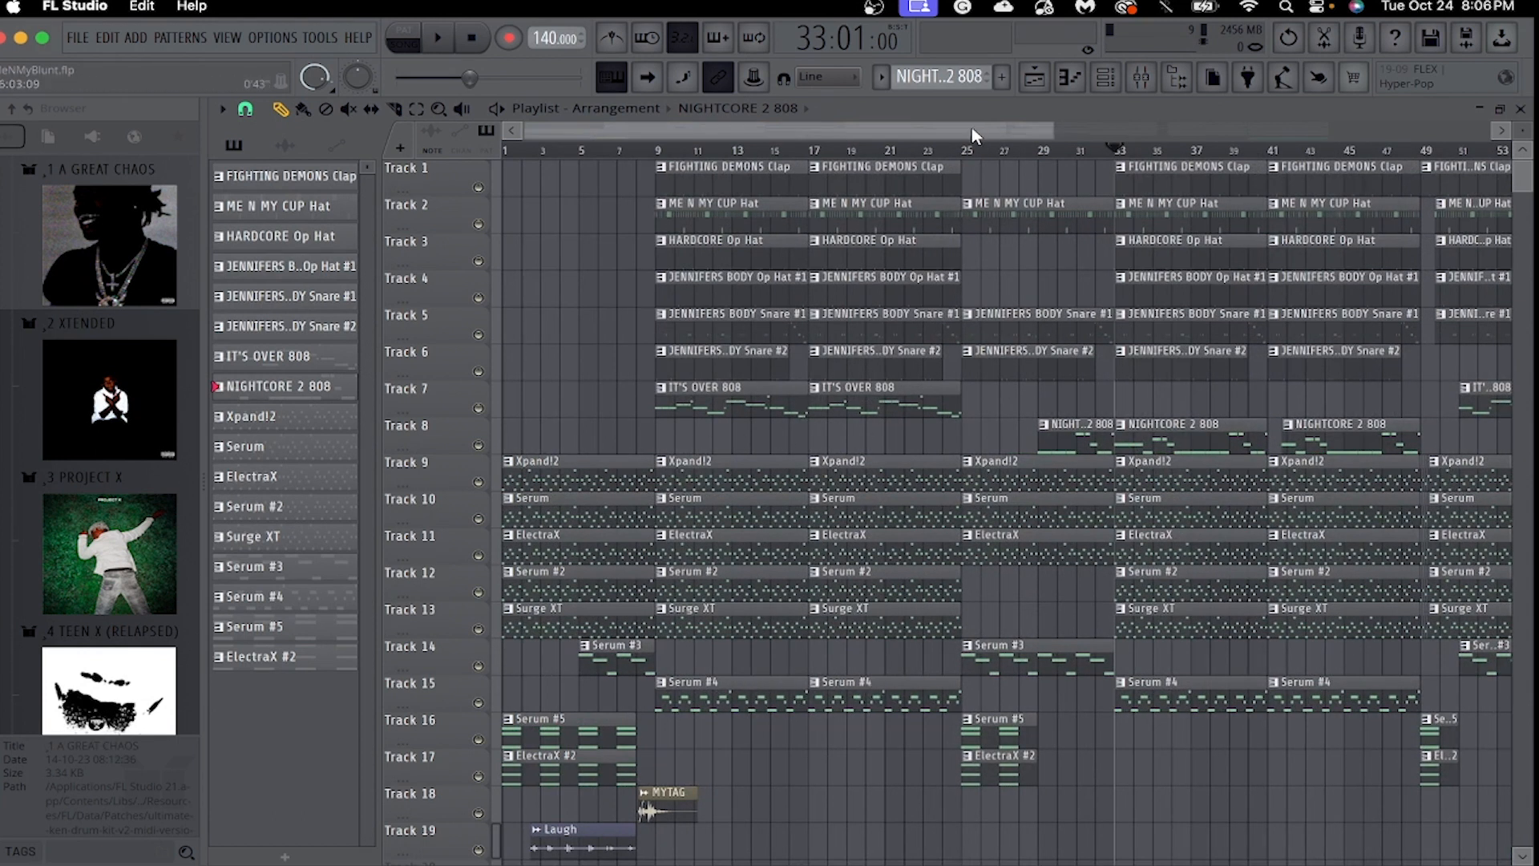
{"action": "left_click_drag", "start_coordinate": [974, 135], "coordinate": [1083, 146]}
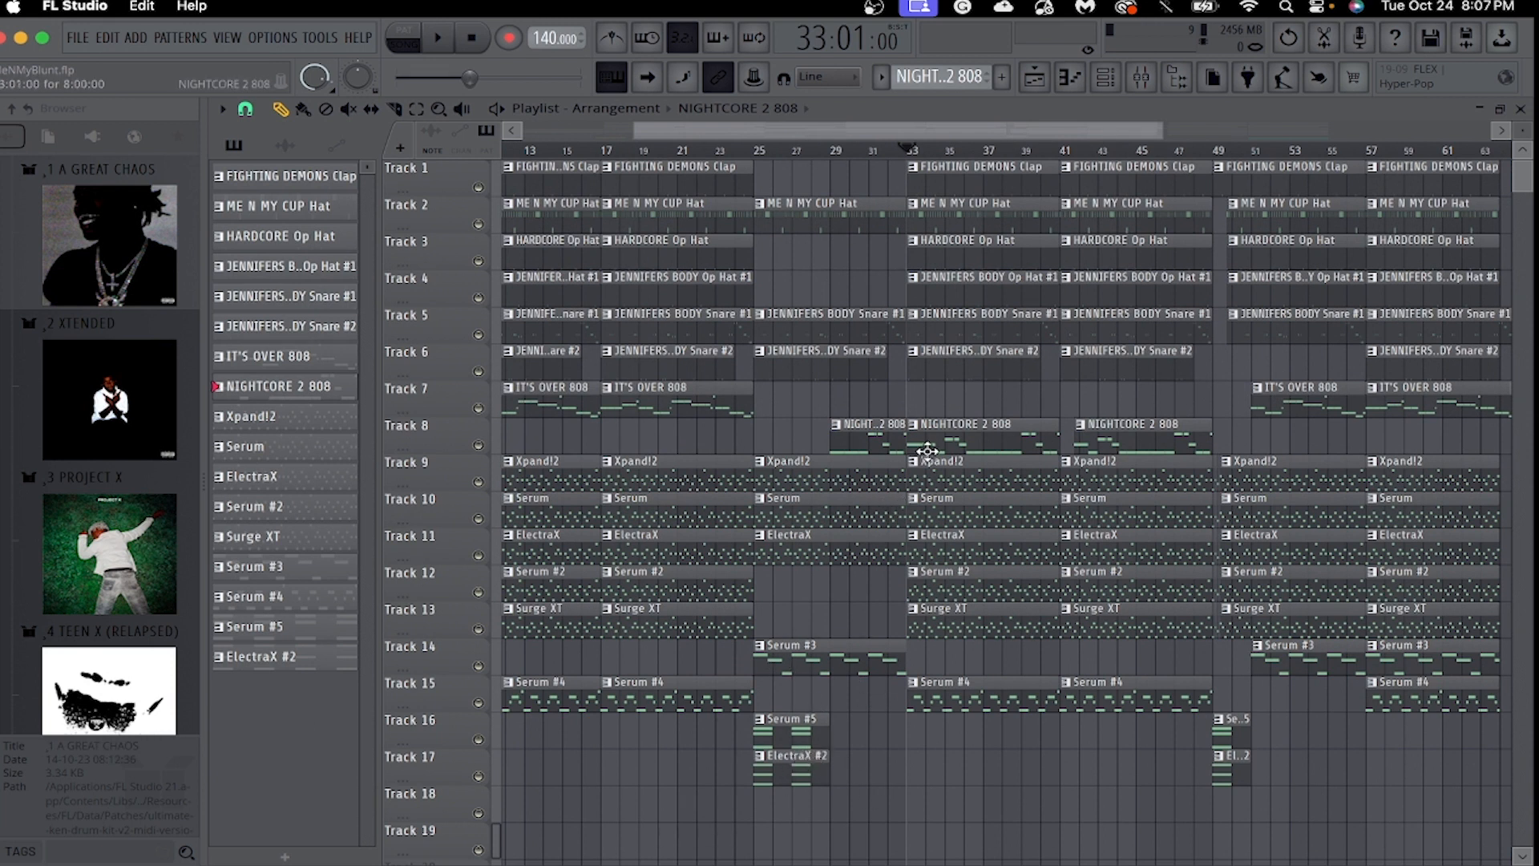
{"action": "left_click_drag", "start_coordinate": [1008, 137], "coordinate": [1227, 150]}
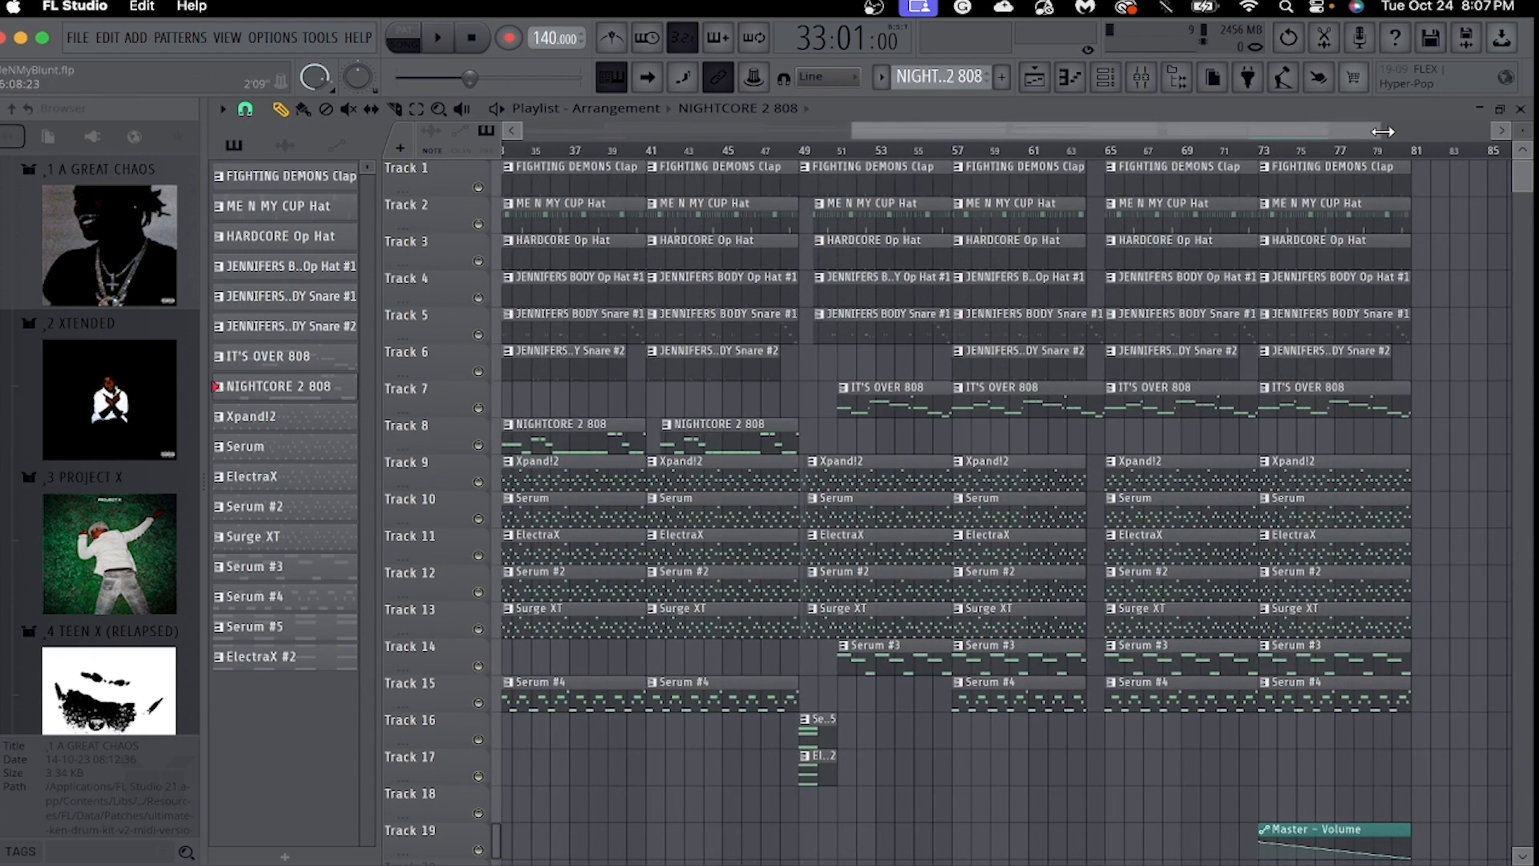
{"action": "left_click_drag", "start_coordinate": [1382, 132], "coordinate": [1455, 132]}
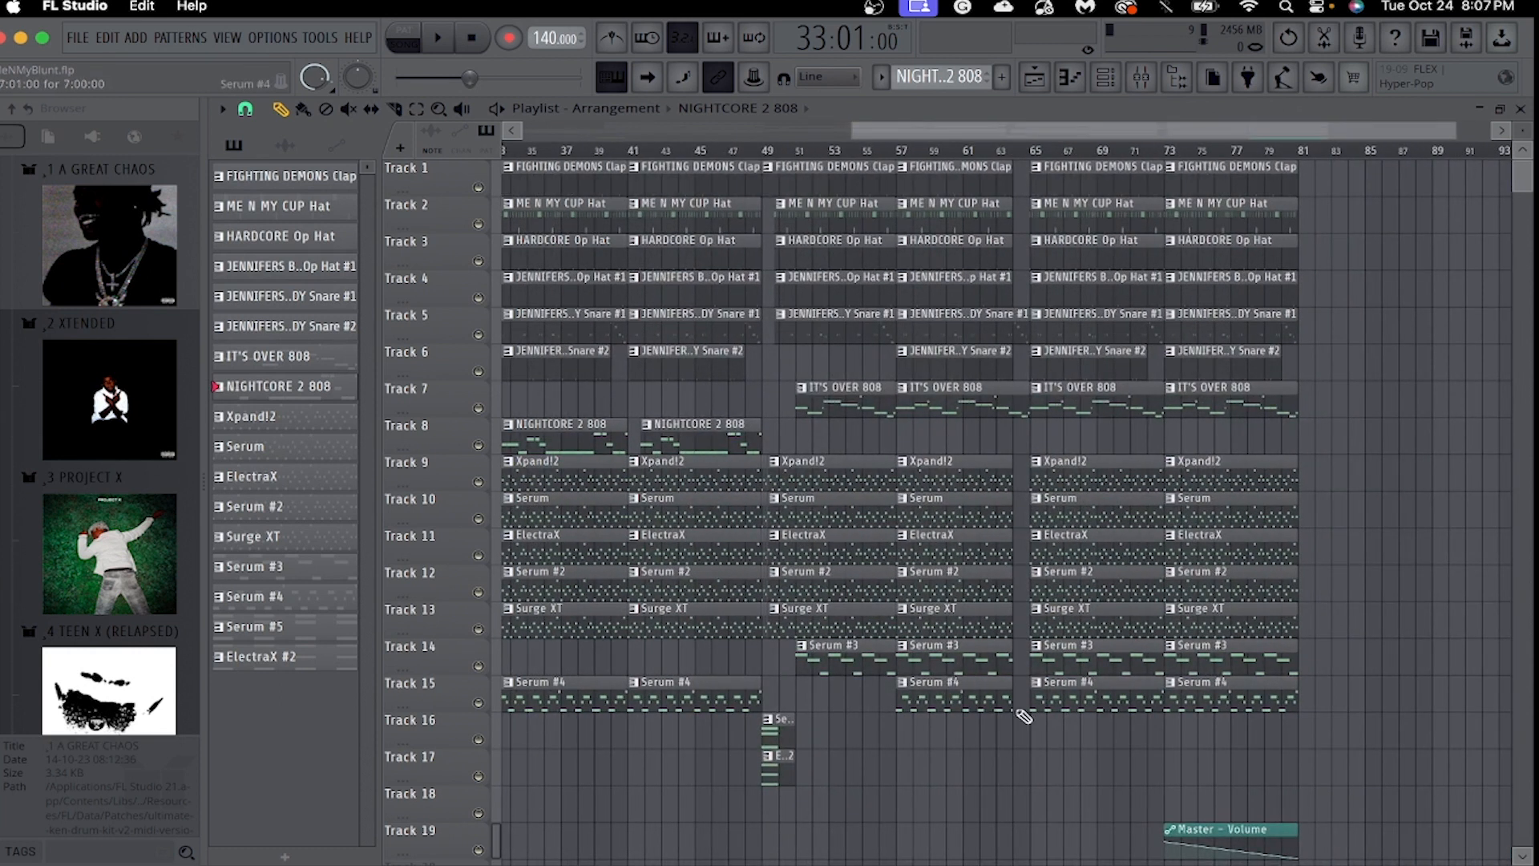
{"action": "left_click_drag", "start_coordinate": [1210, 130], "coordinate": [858, 160]}
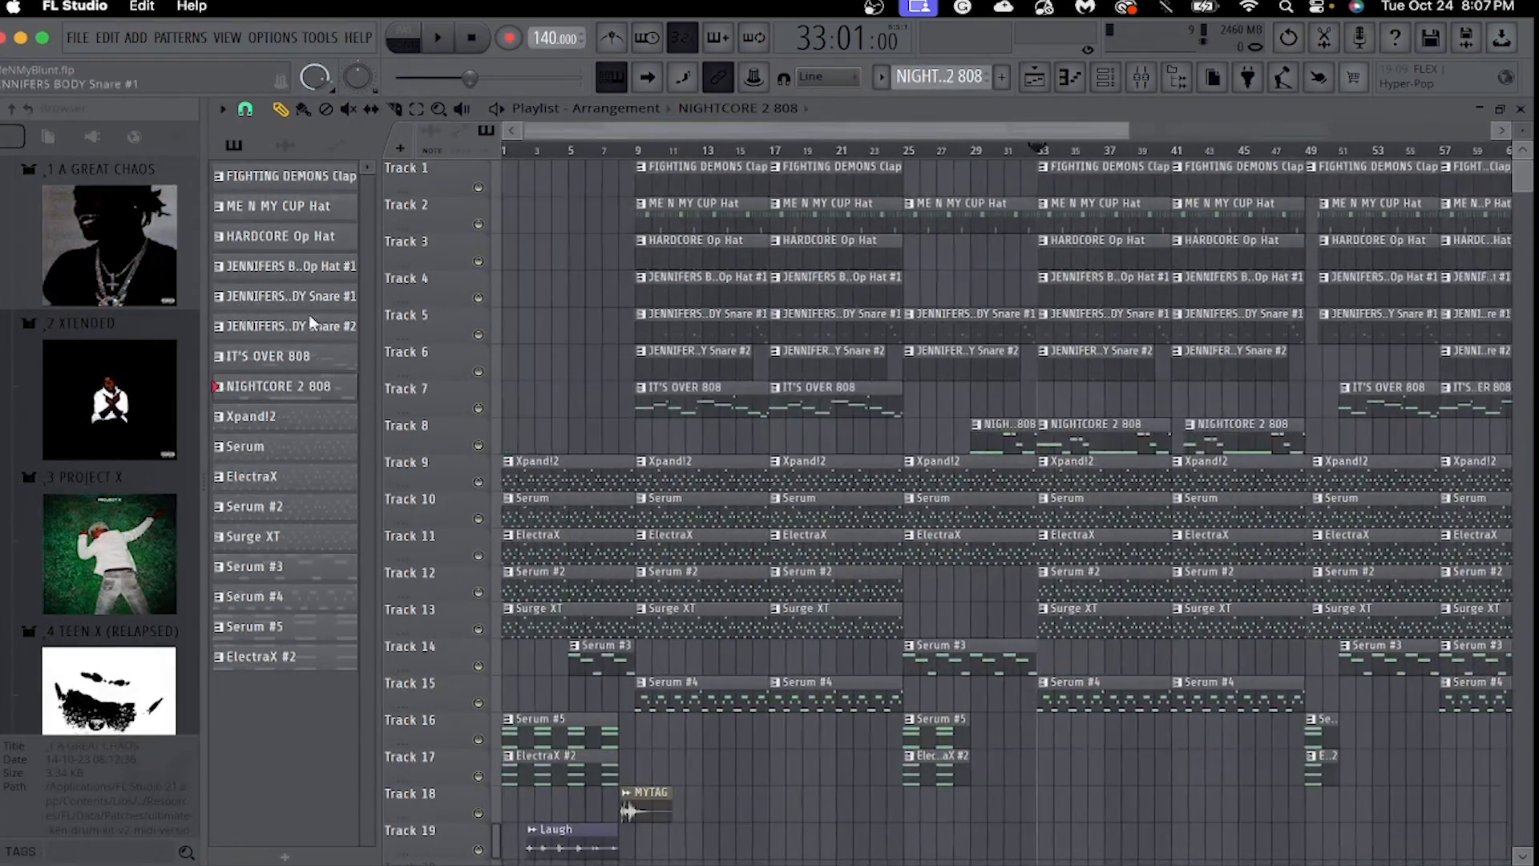
Open the Laugh and MYTAG audio clips in turn to examine their sounds, and return to the playlist.
{"action": "double_click", "coordinate": [561, 834]}
{"action": "left_click", "coordinate": [892, 227]}
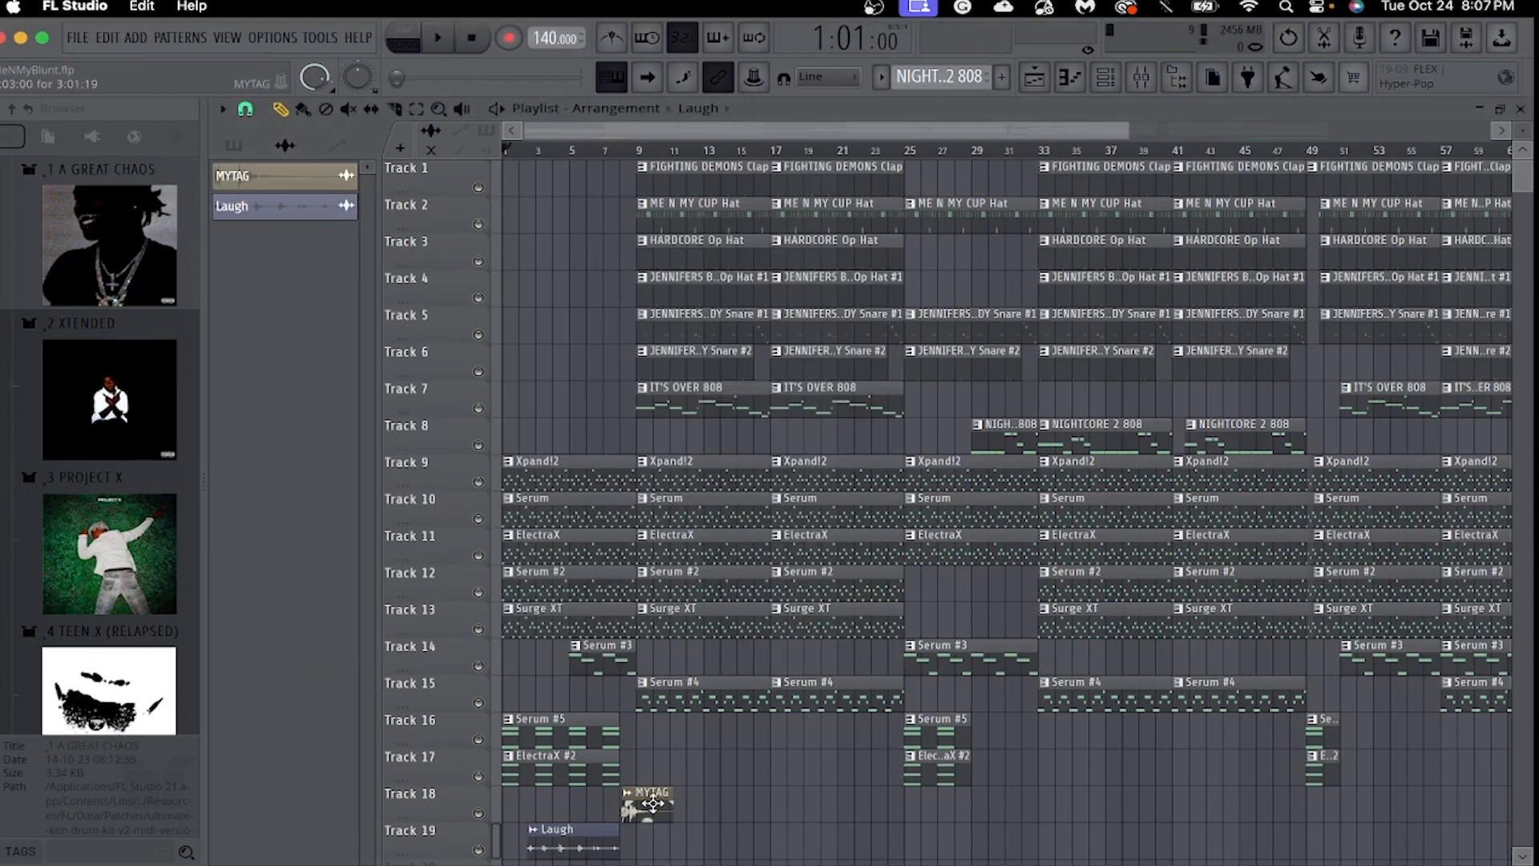
{"action": "double_click", "coordinate": [637, 809]}
{"action": "left_click", "coordinate": [864, 203]}
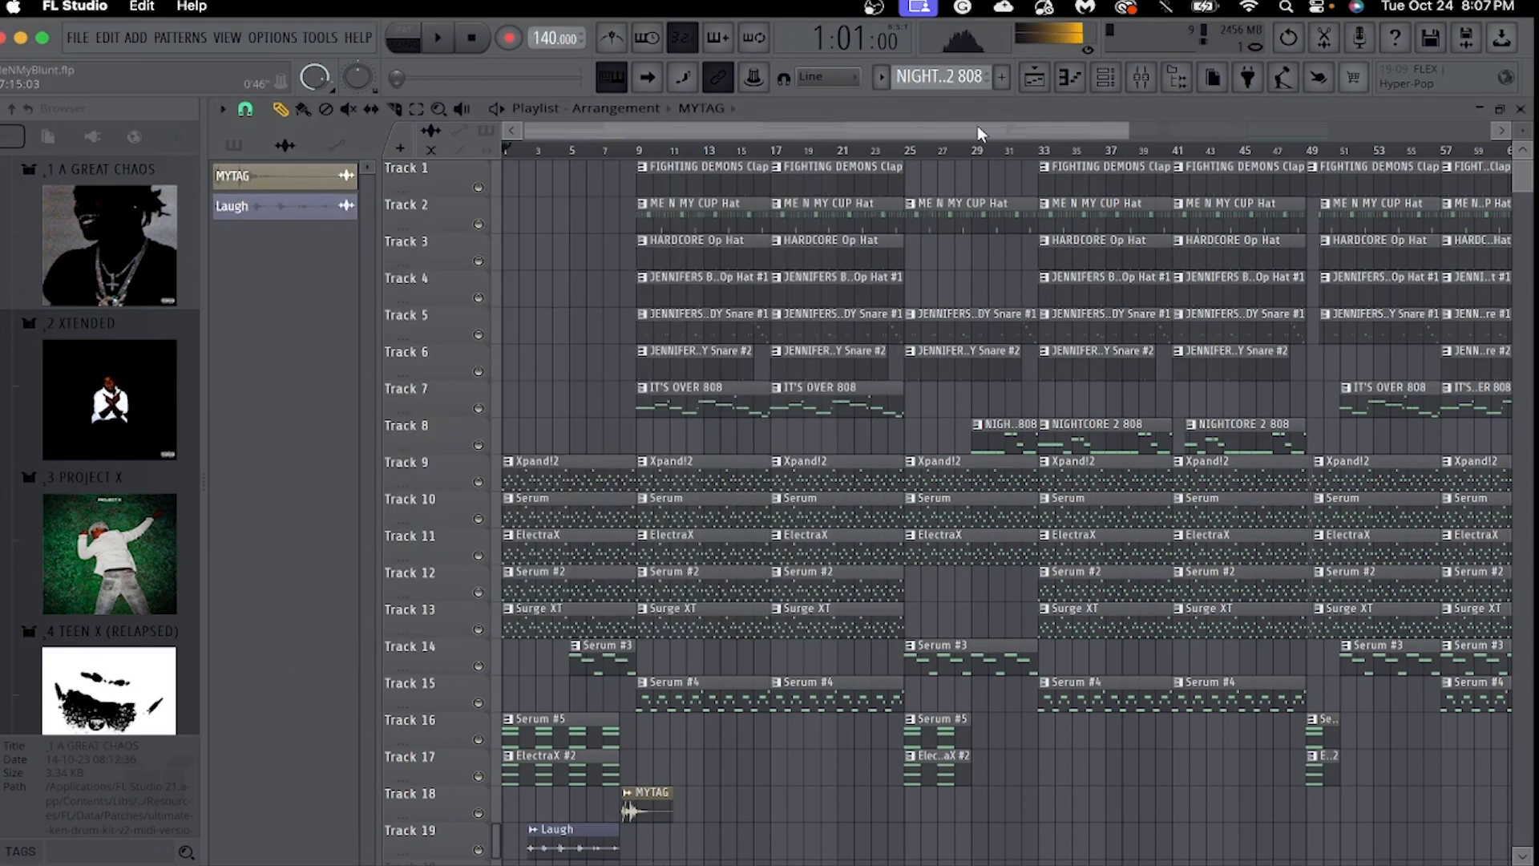
Play the full arrangement from the beginning and make the playlist view follow the playhead.
{"action": "left_click_drag", "start_coordinate": [1127, 133], "coordinate": [908, 143]}
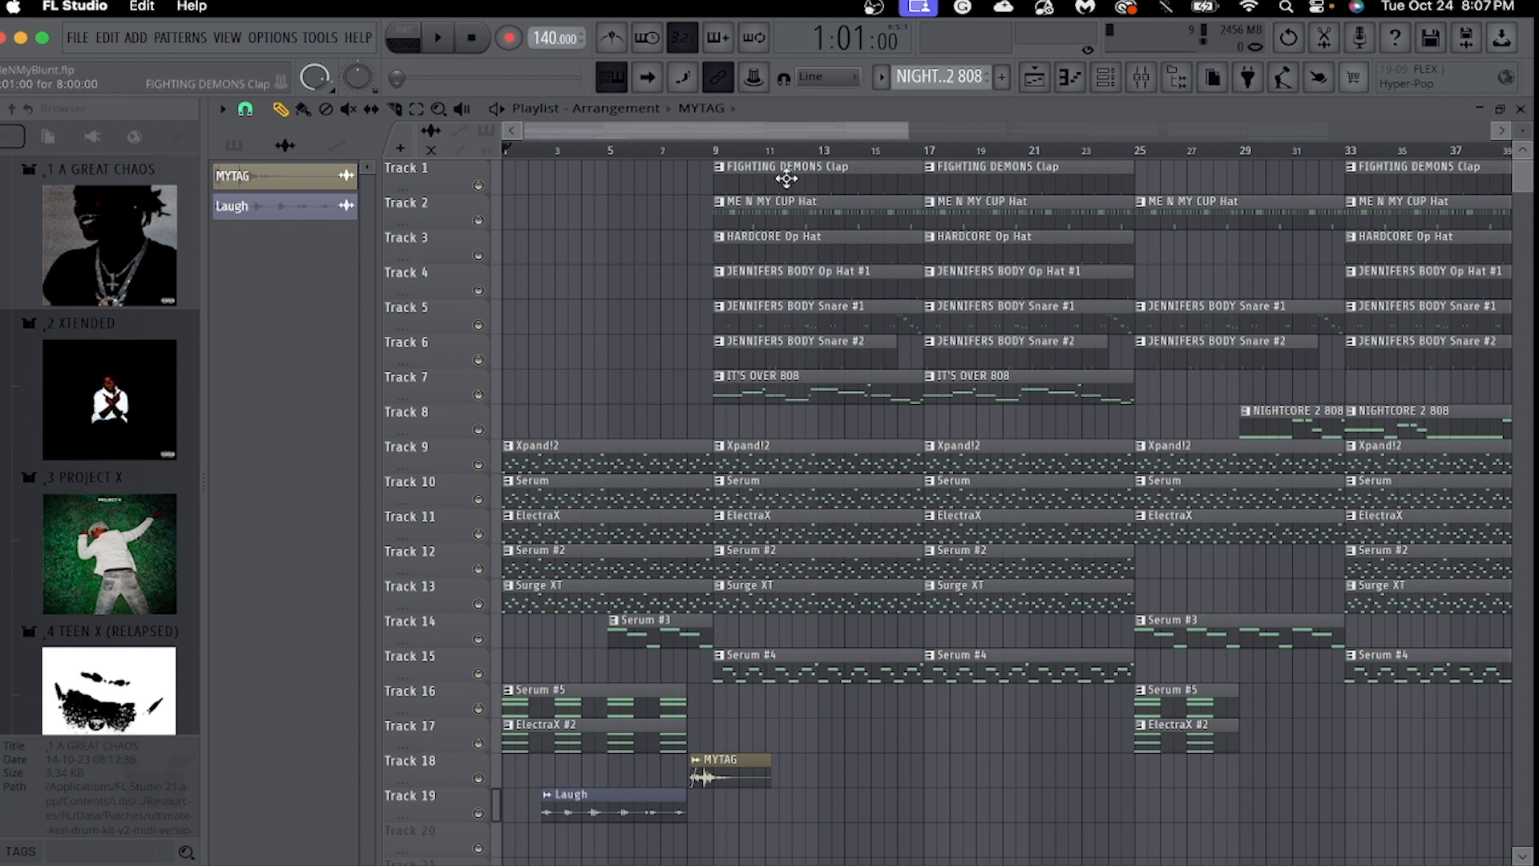
{"action": "key", "text": "space"}
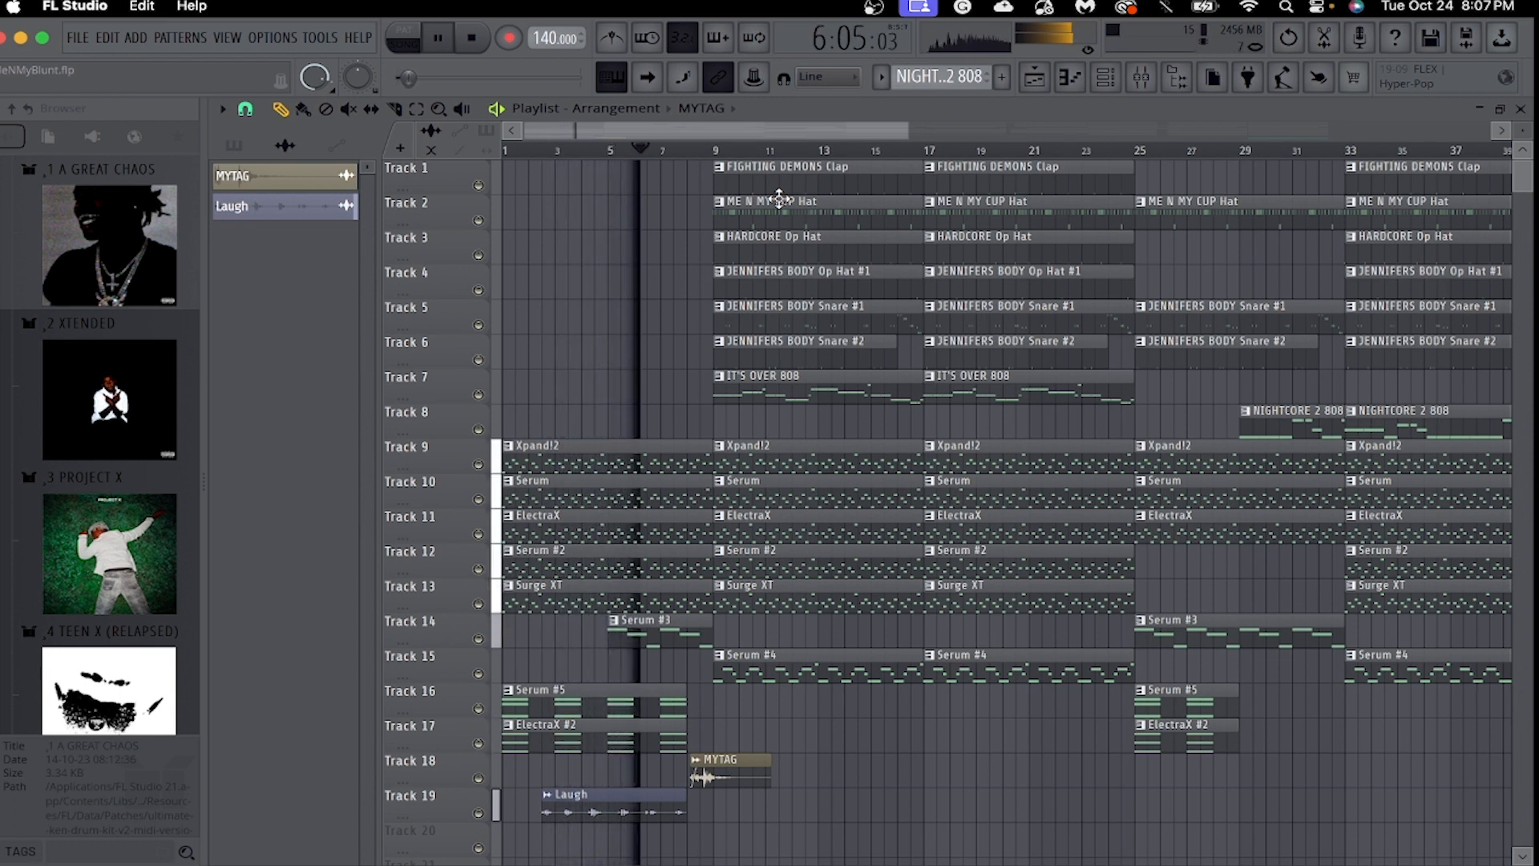
{"action": "left_click", "coordinate": [649, 86]}
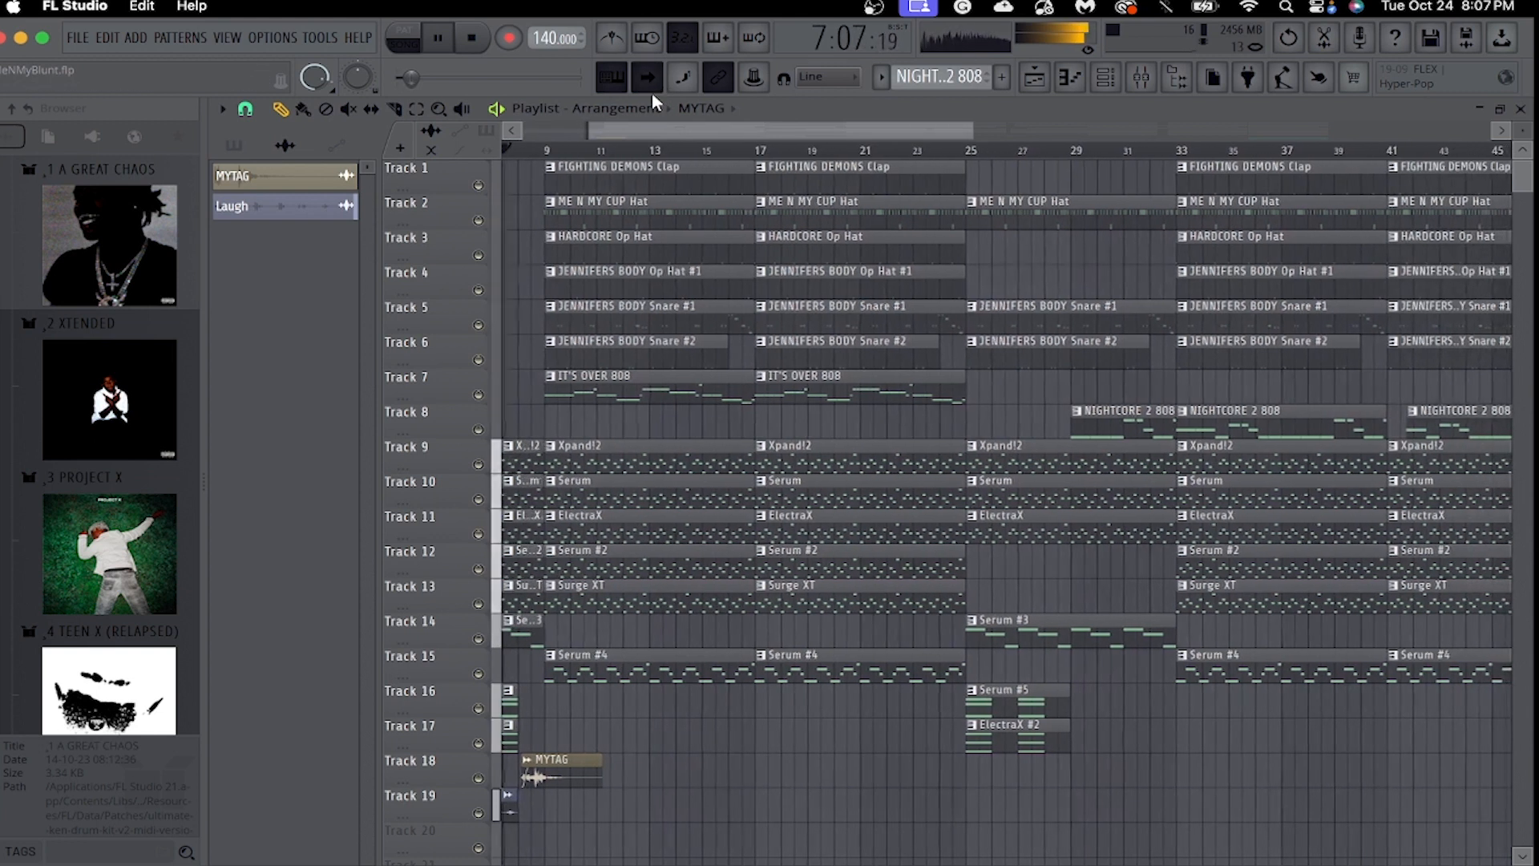